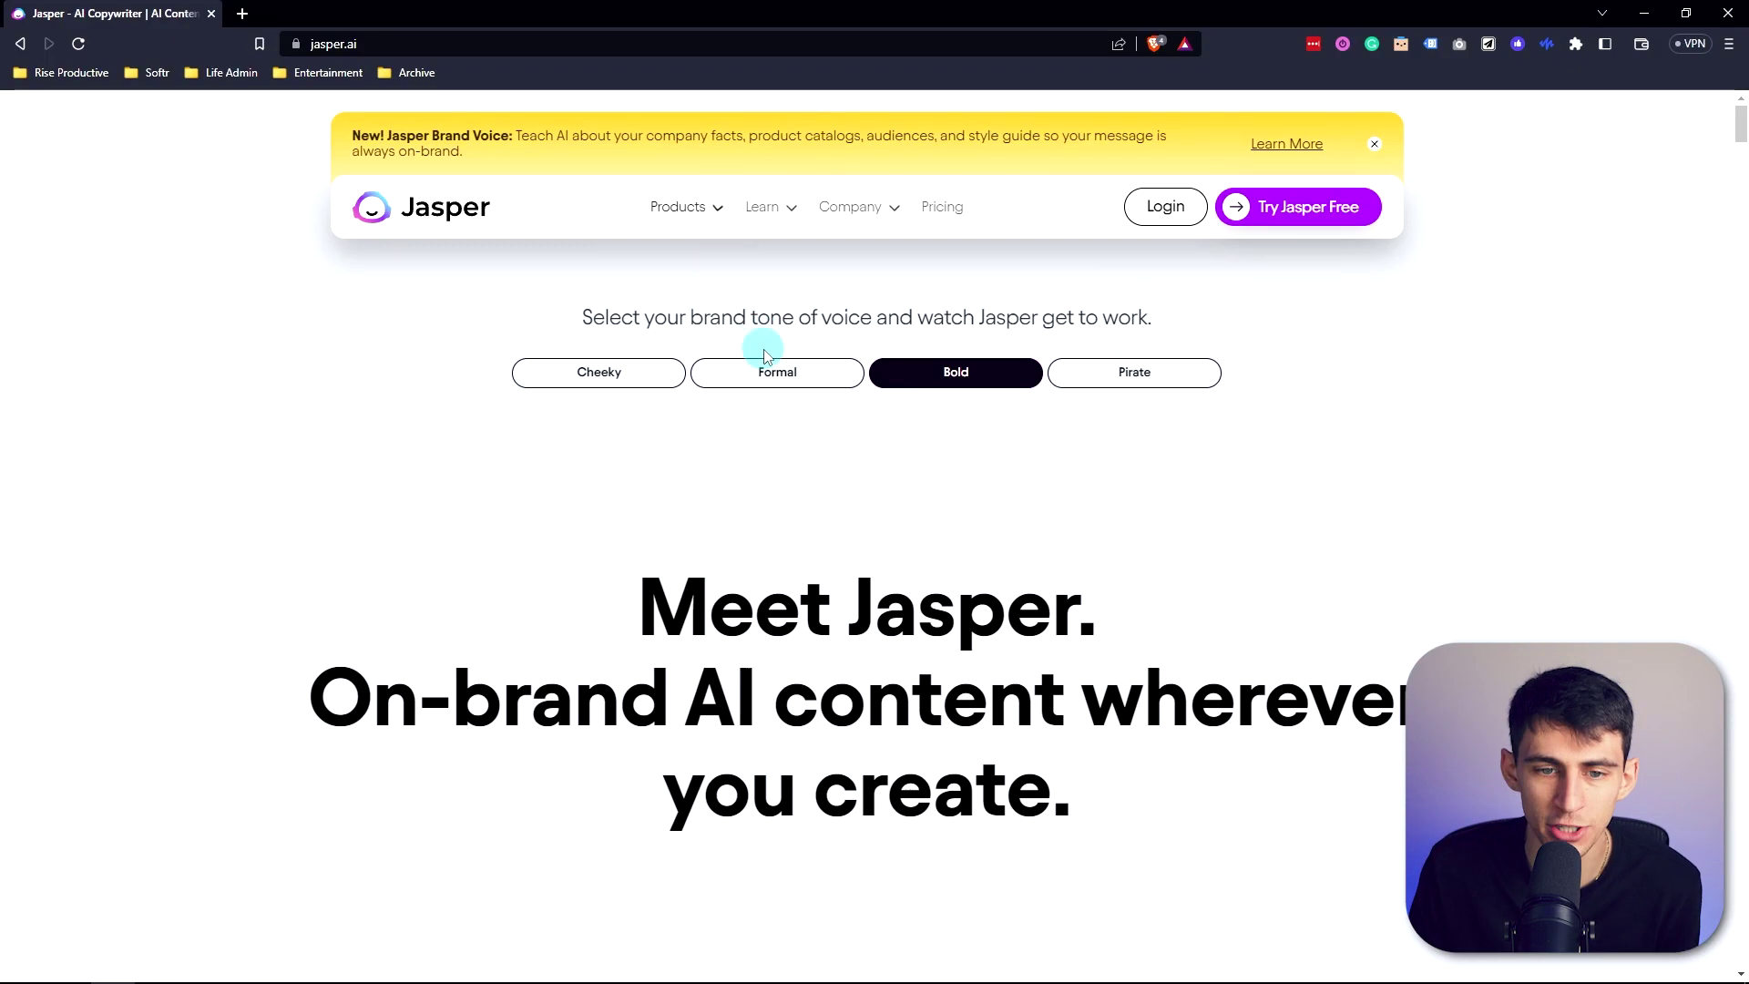
Step: Open the Jasper products list and skim through it
left_click(665, 213)
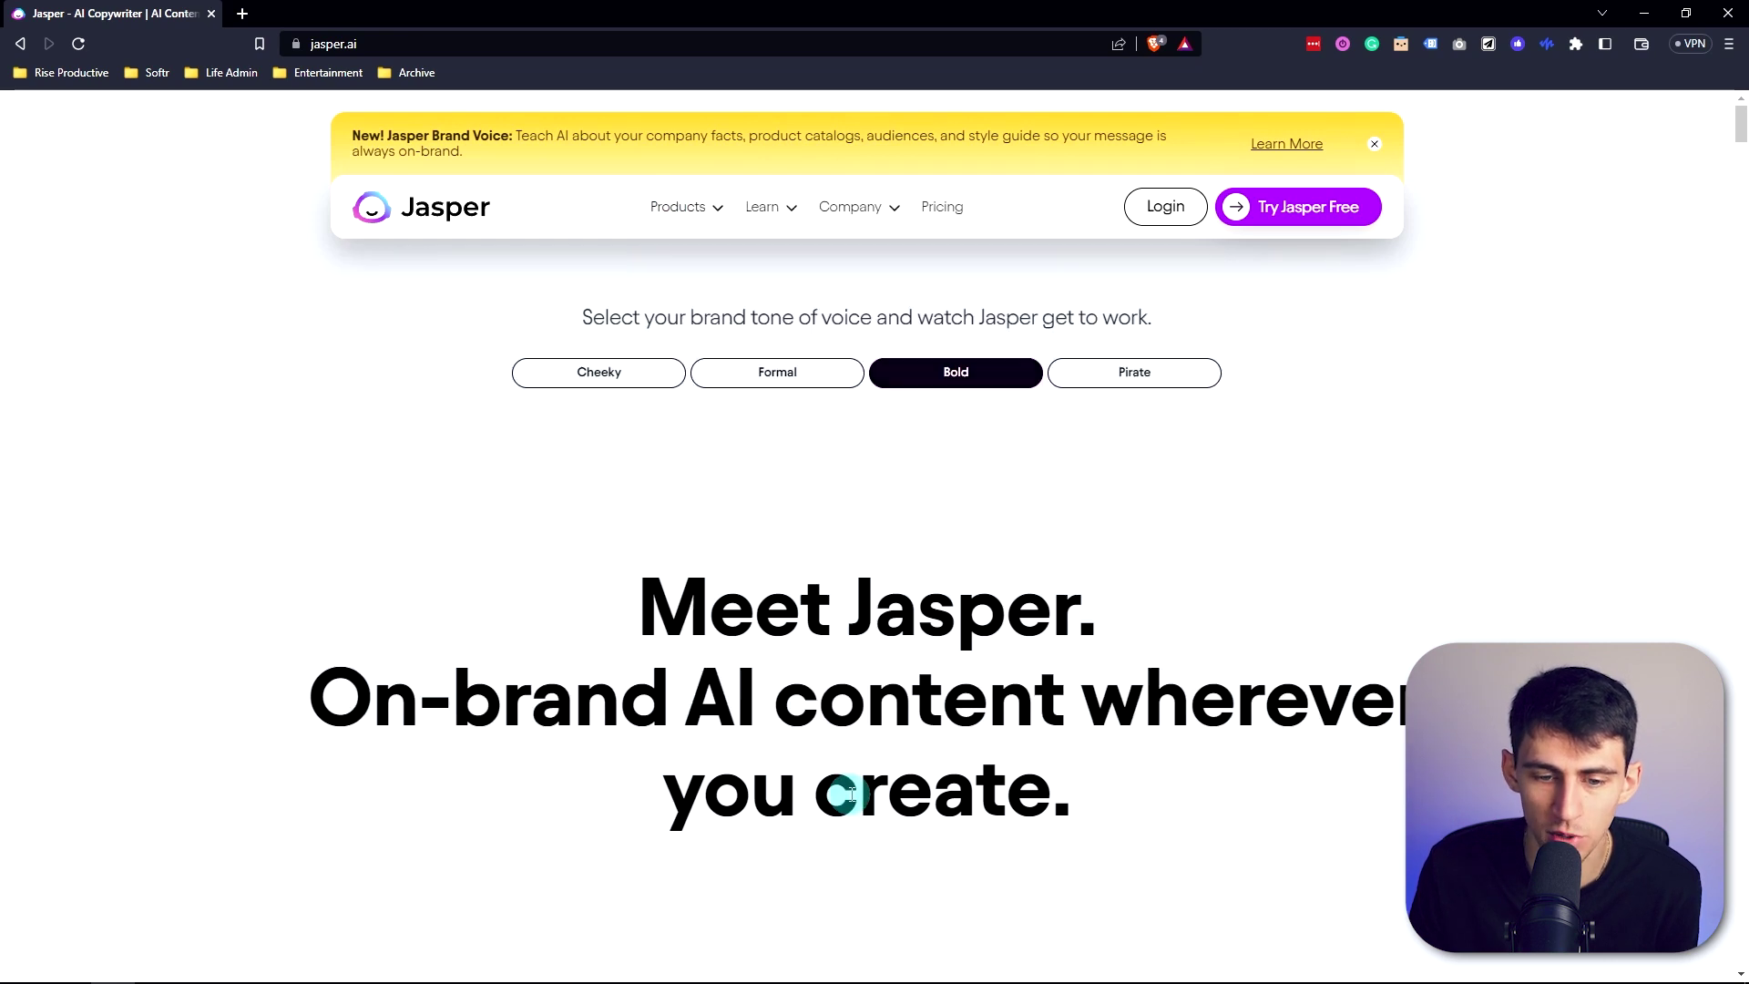
scroll(878, 753, "down", 6)
scroll(1093, 547, "up", 6)
scroll(1251, 470, "down", 10)
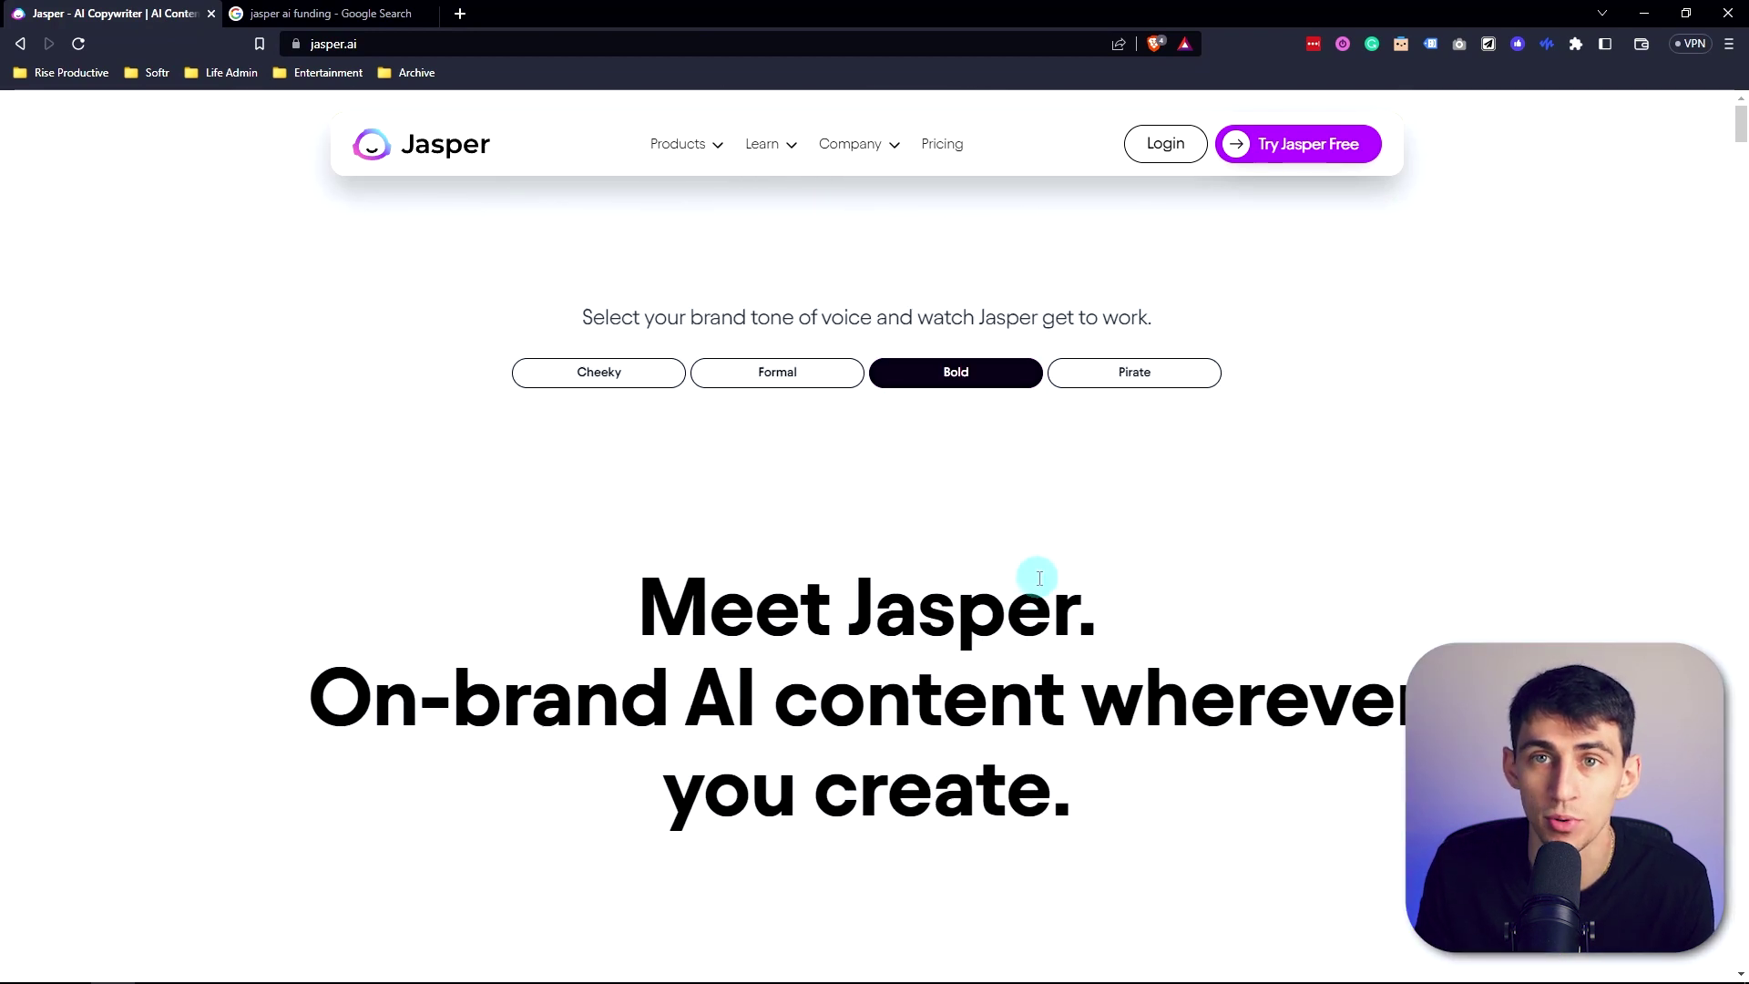
Step: Scroll down Jasper's pricing plans to the customer reviews showing the 4.8/5 star rating
scroll(1040, 578, "down", 15)
scroll(918, 647, "down", 9)
scroll(1102, 704, "down", 8)
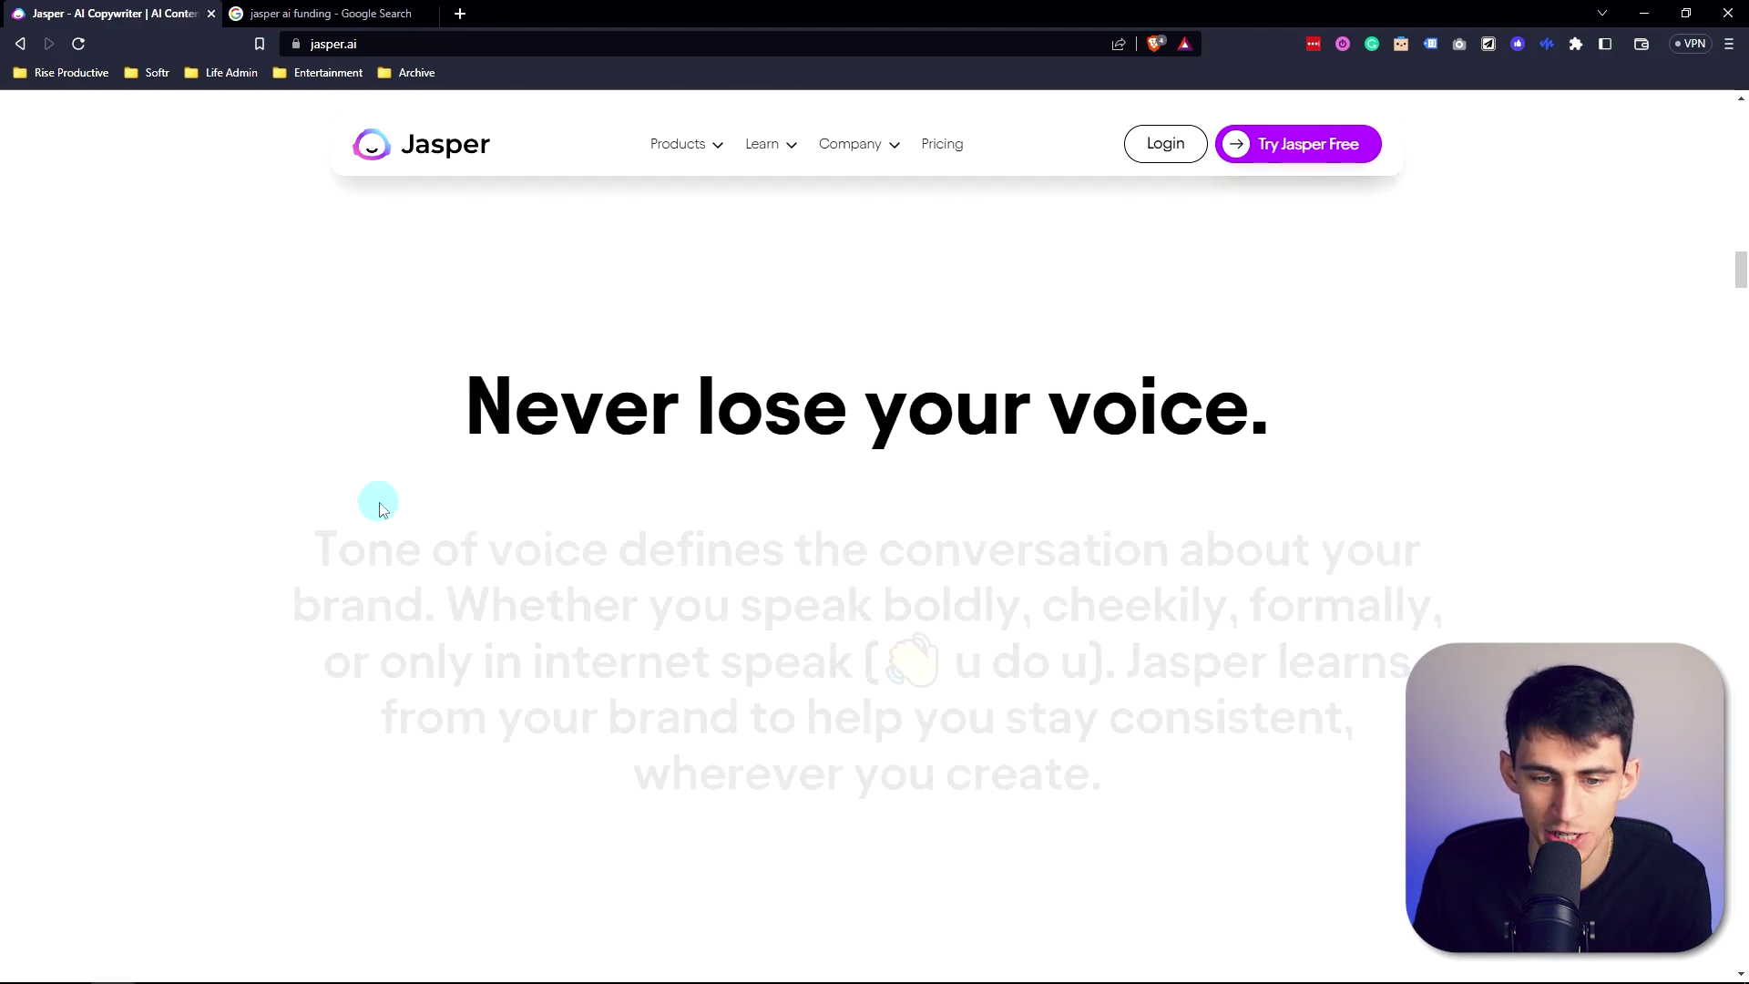
scroll(1081, 536, "down", 1)
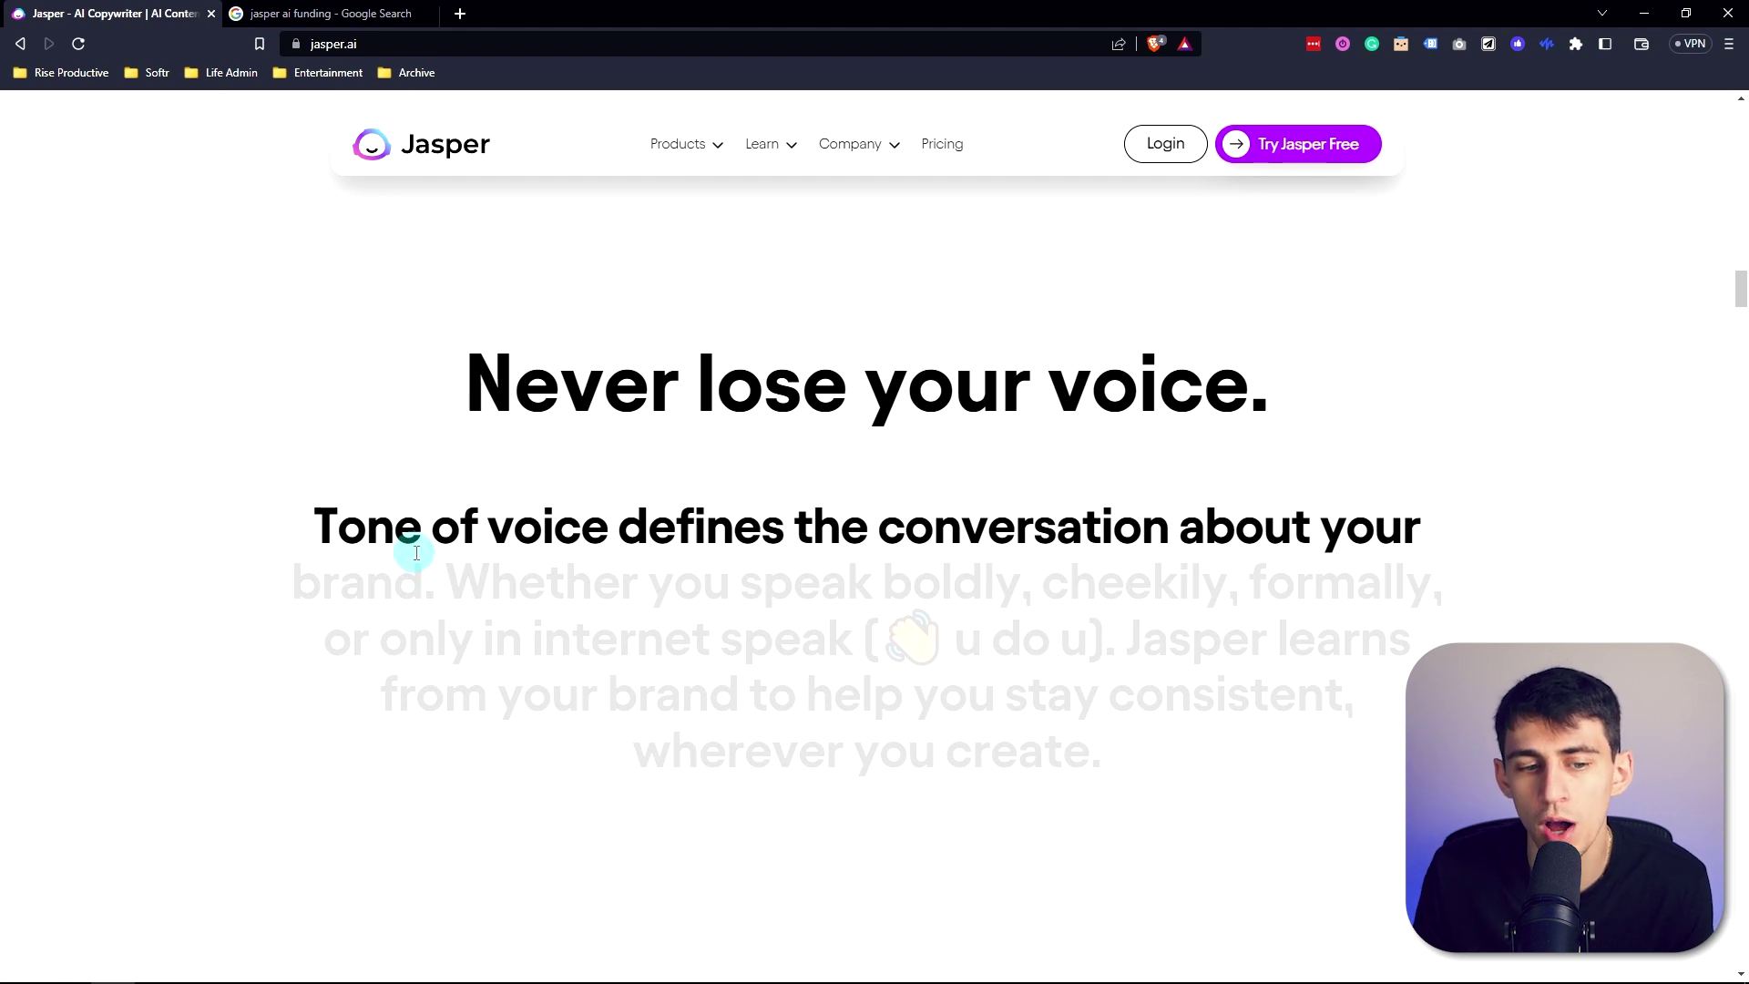
scroll(420, 553, "down", 1)
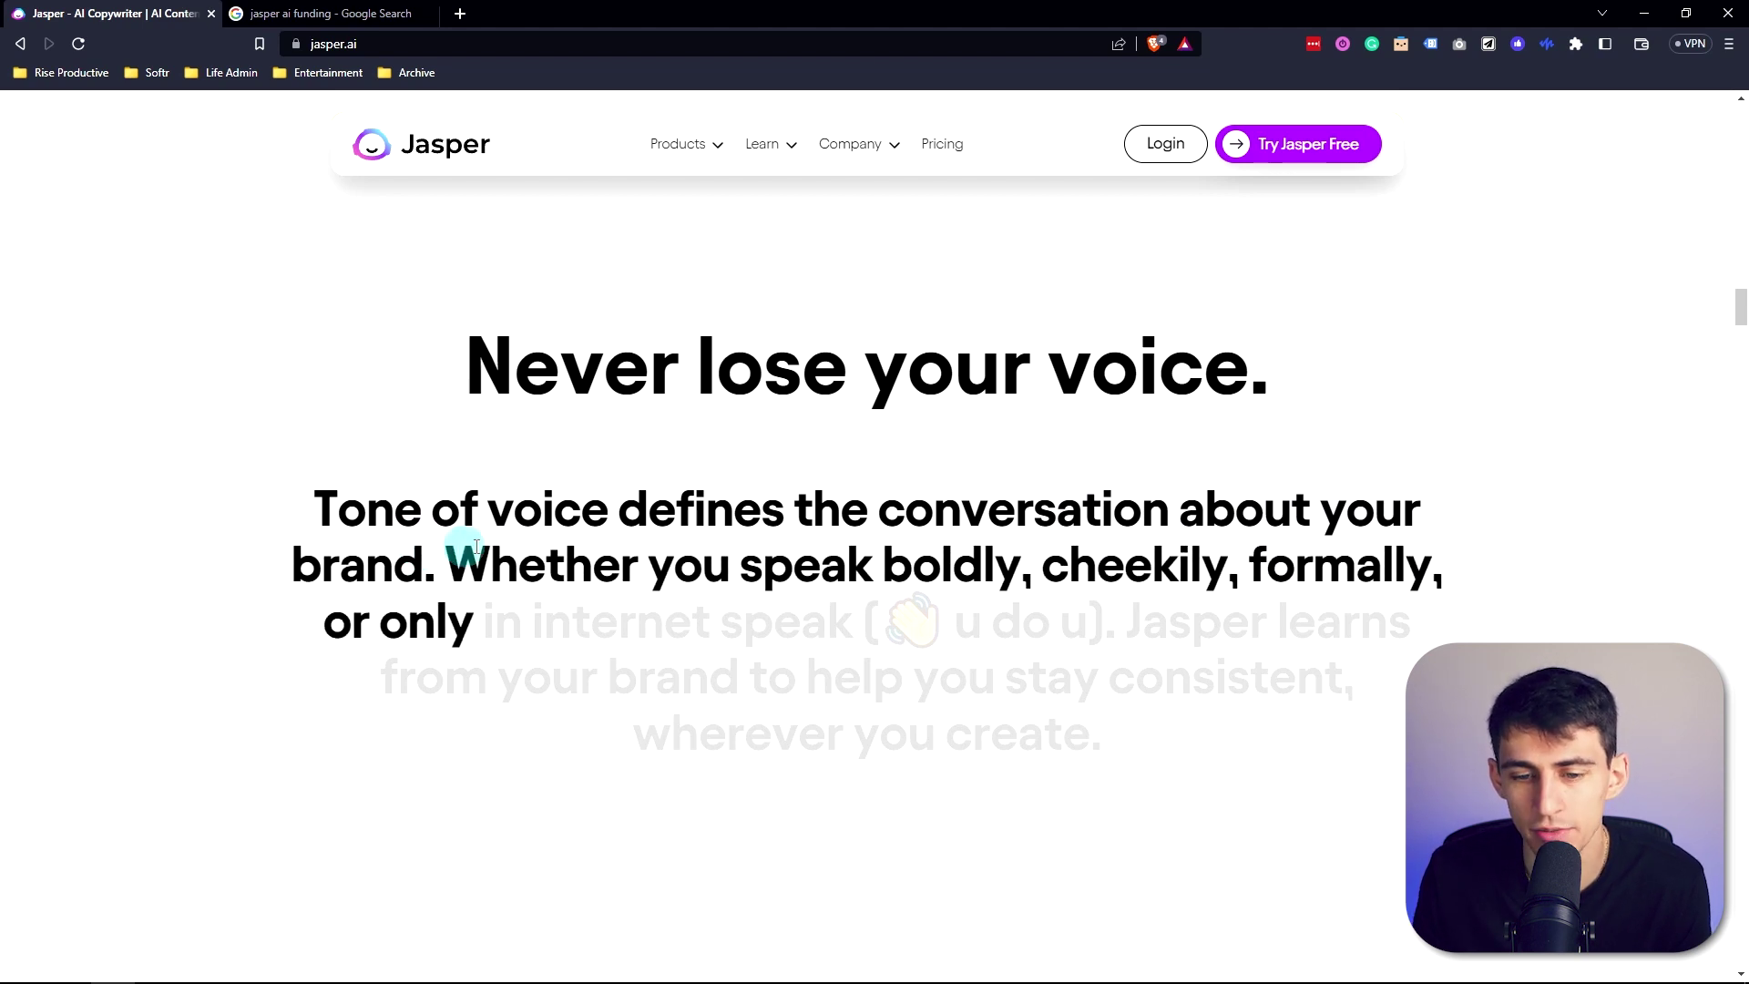
scroll(475, 585, "down", 1)
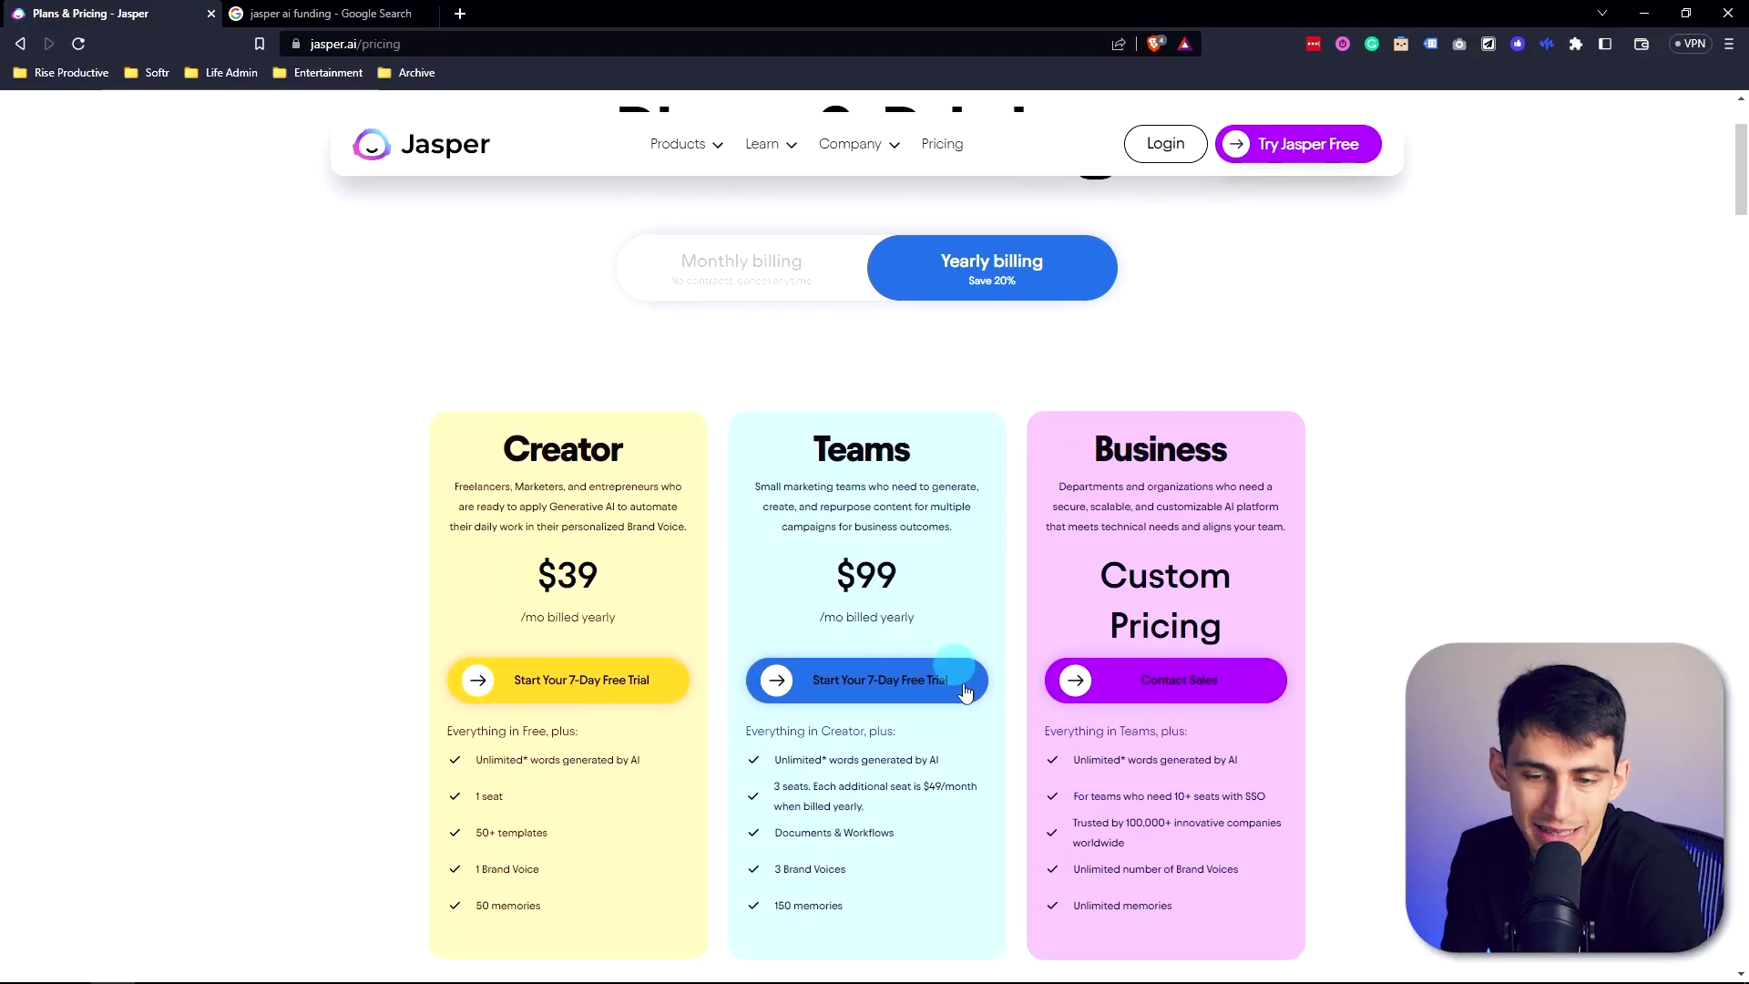
scroll(1357, 652, "down", 2)
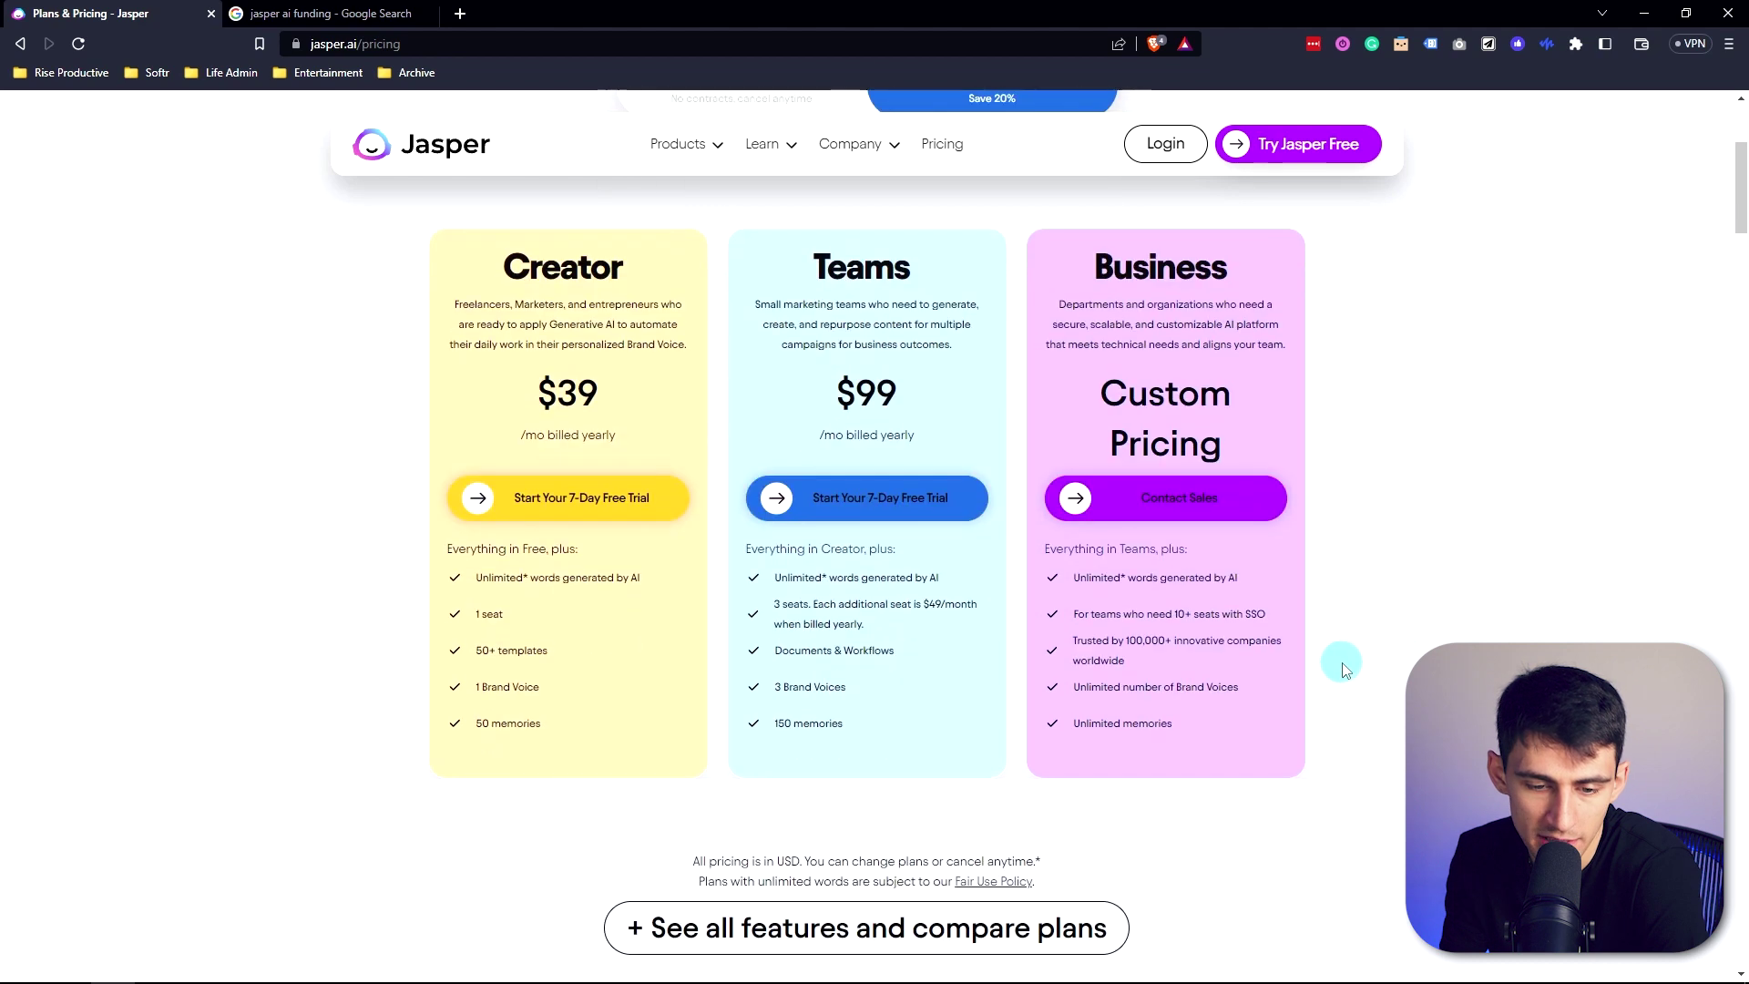
scroll(1340, 664, "up", 1)
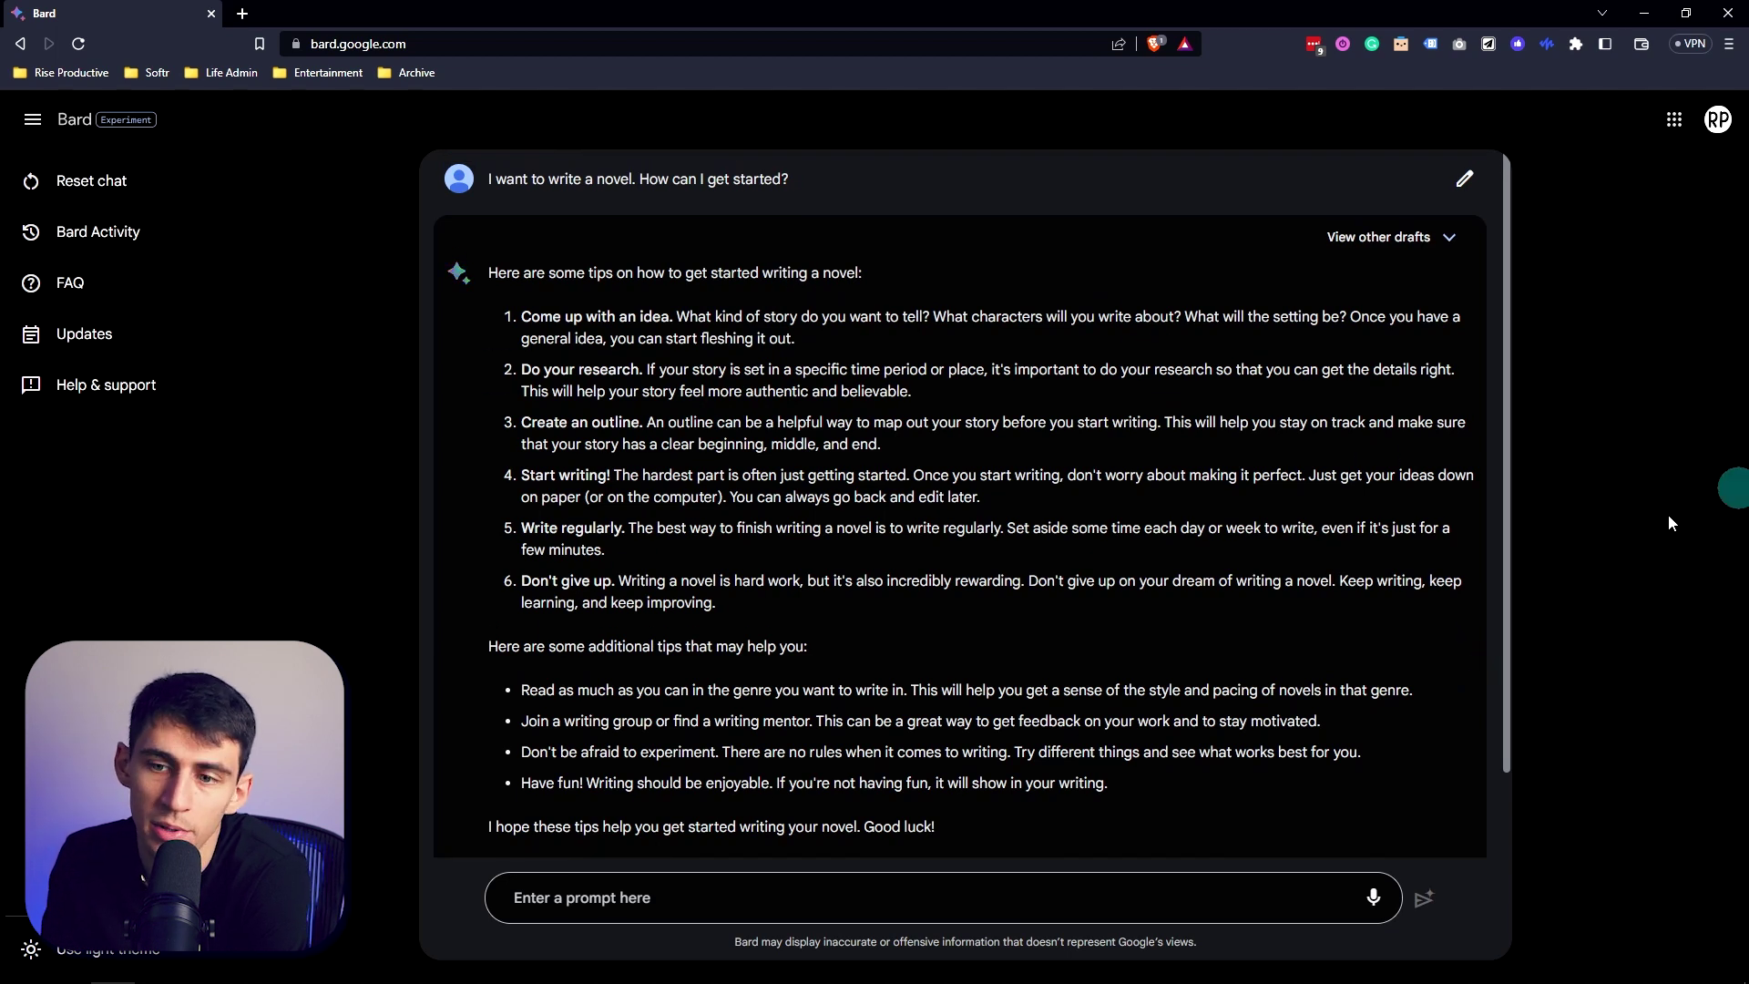
Step: Switch the novel-writing answer to Draft 2 and bring up its related Google searches
left_click(1379, 239)
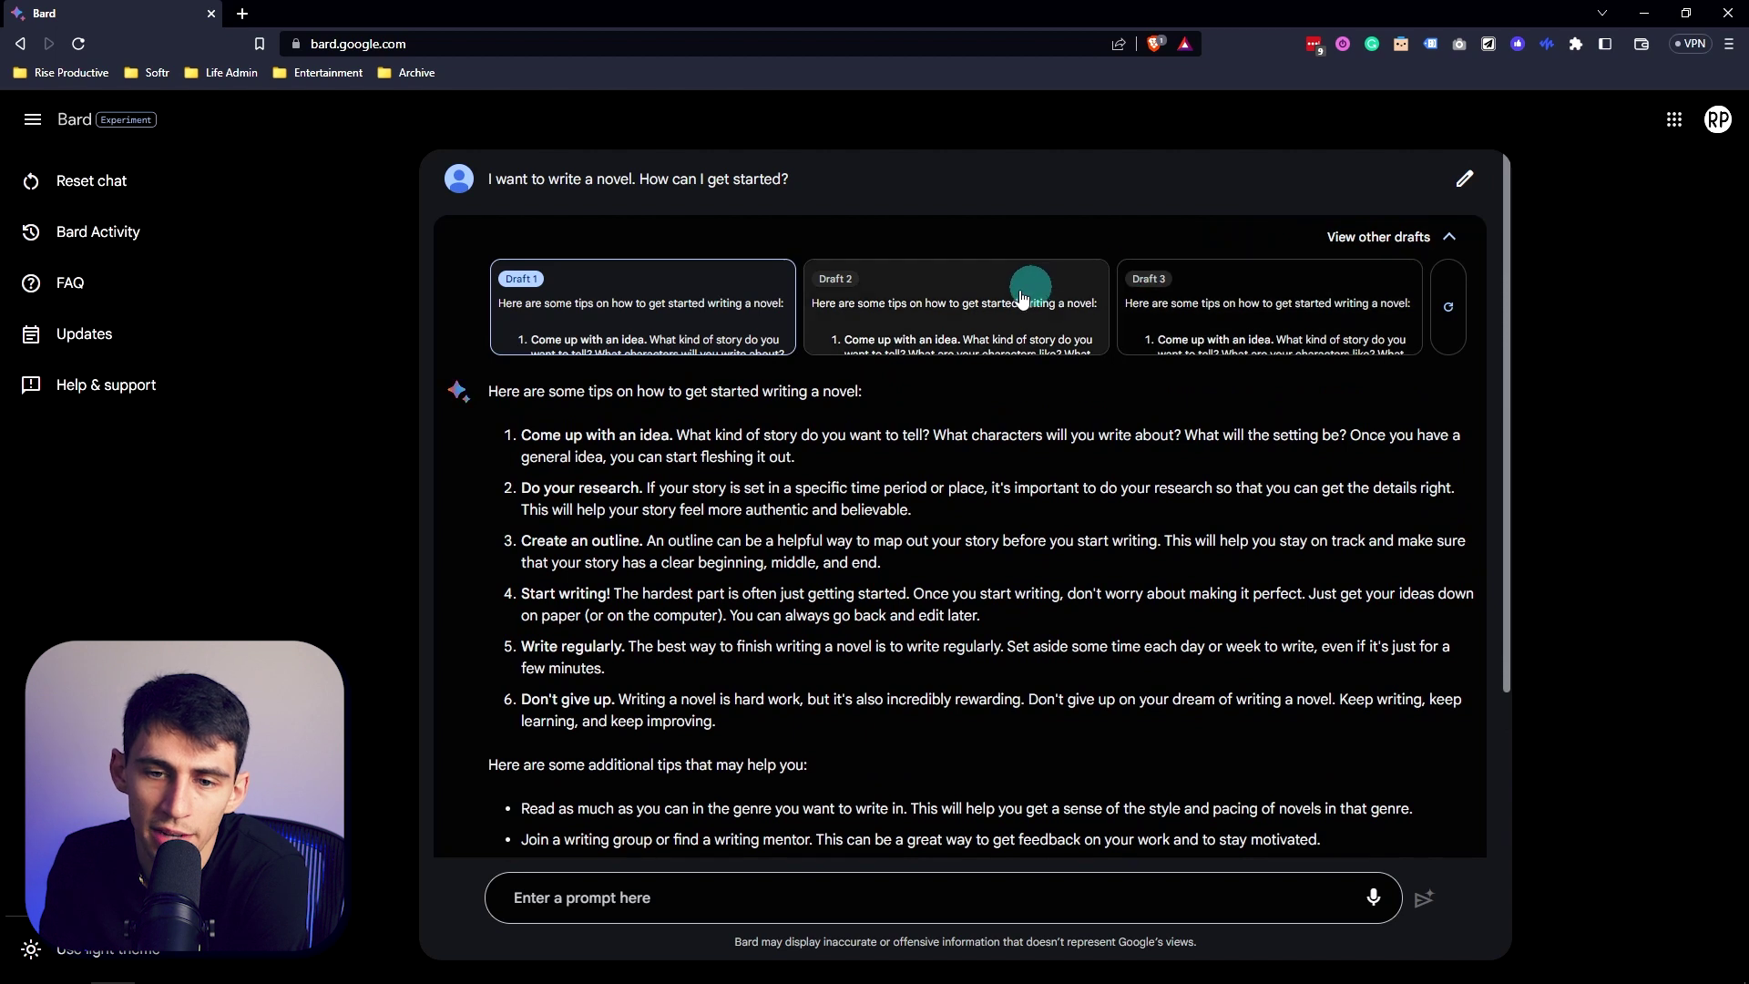
left_click(863, 315)
scroll(944, 609, "down", 2)
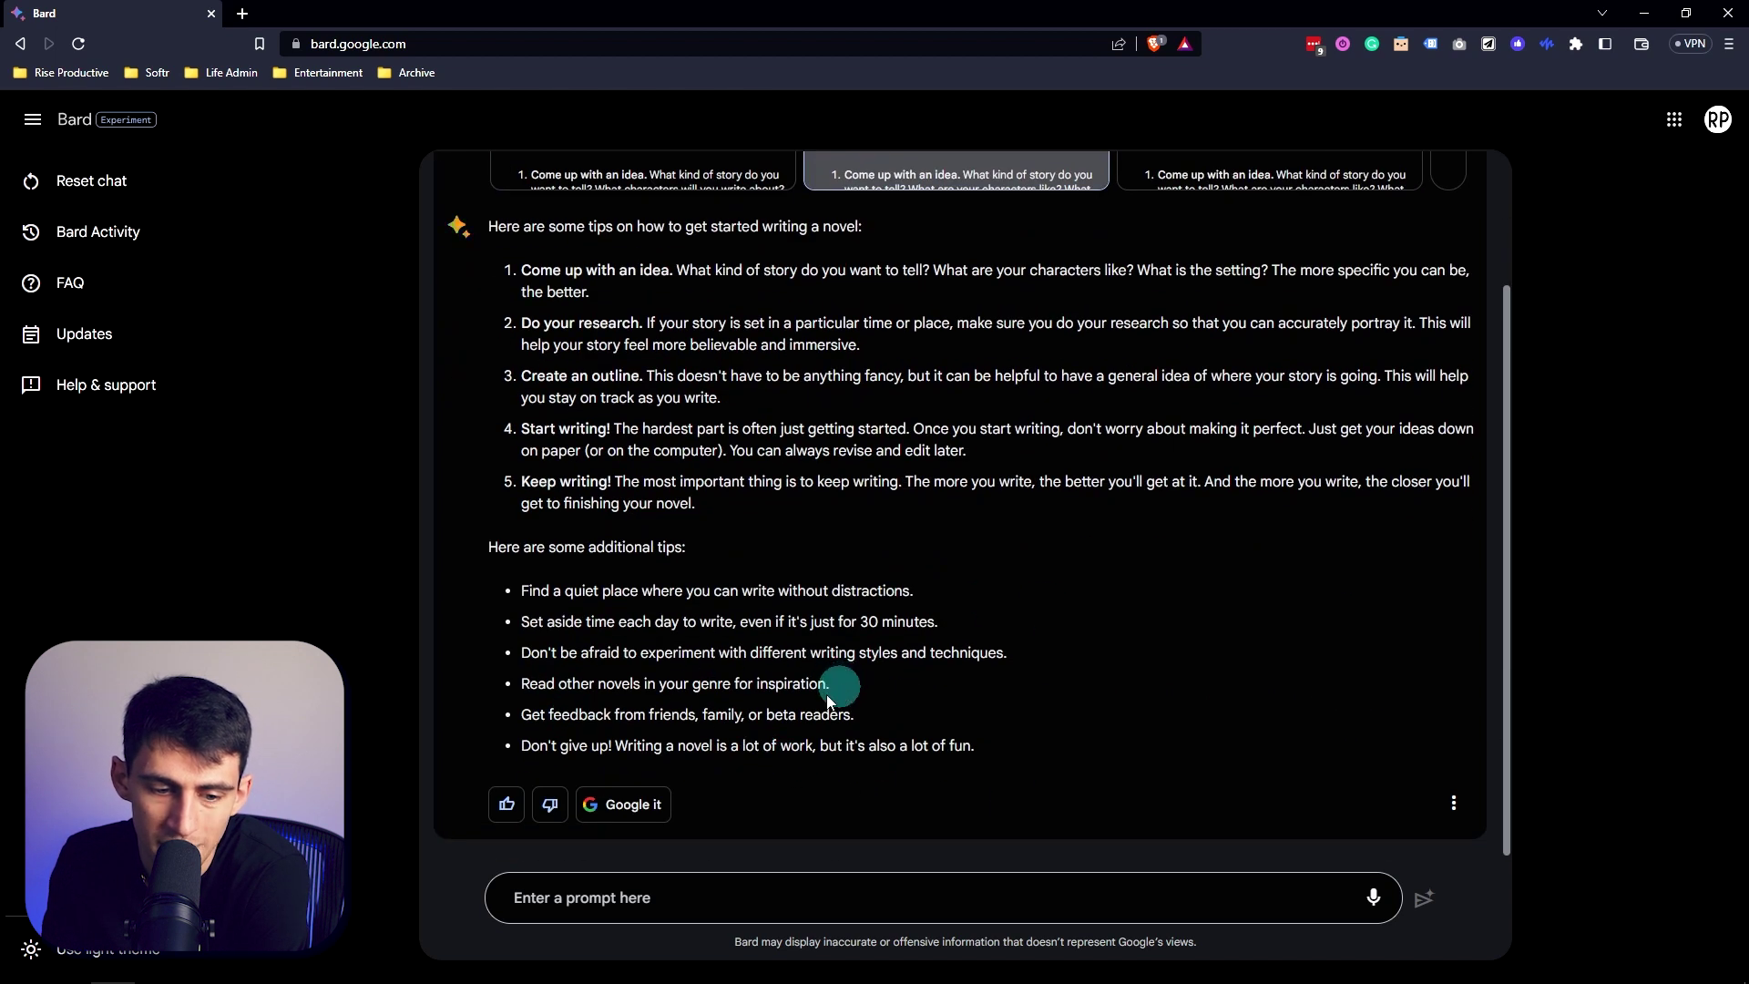
scroll(1138, 455, "up", 2)
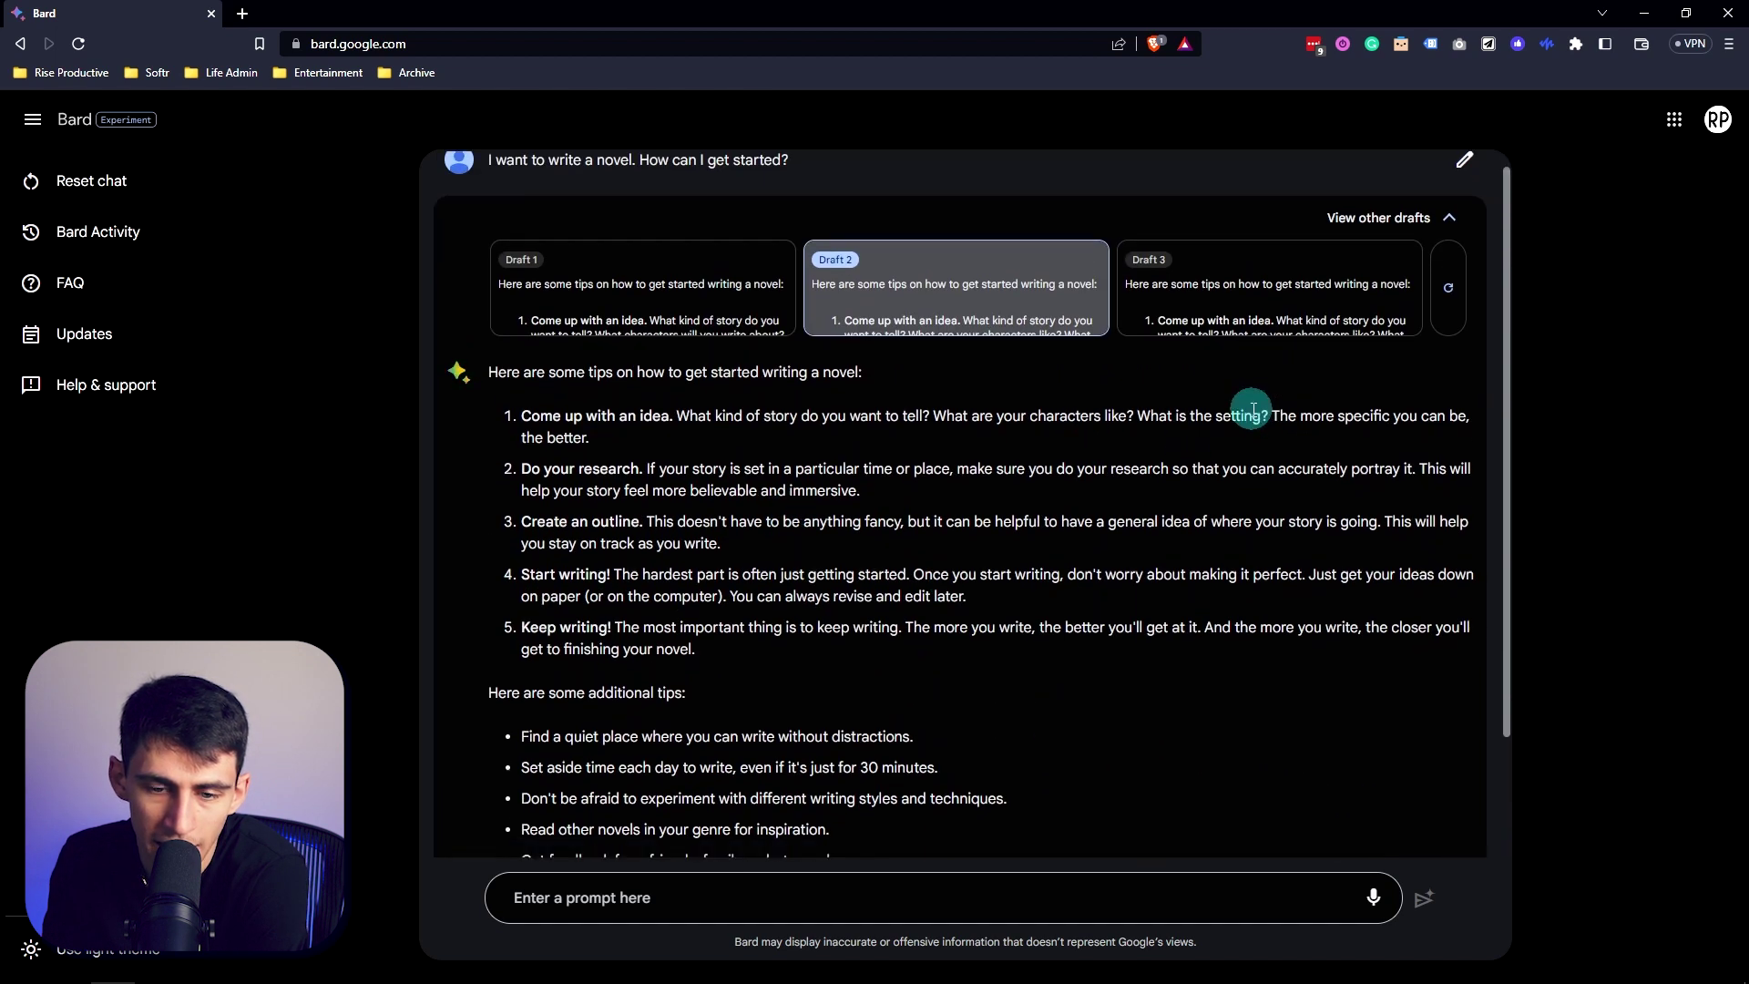
scroll(1013, 490, "down", 2)
left_click(1455, 807)
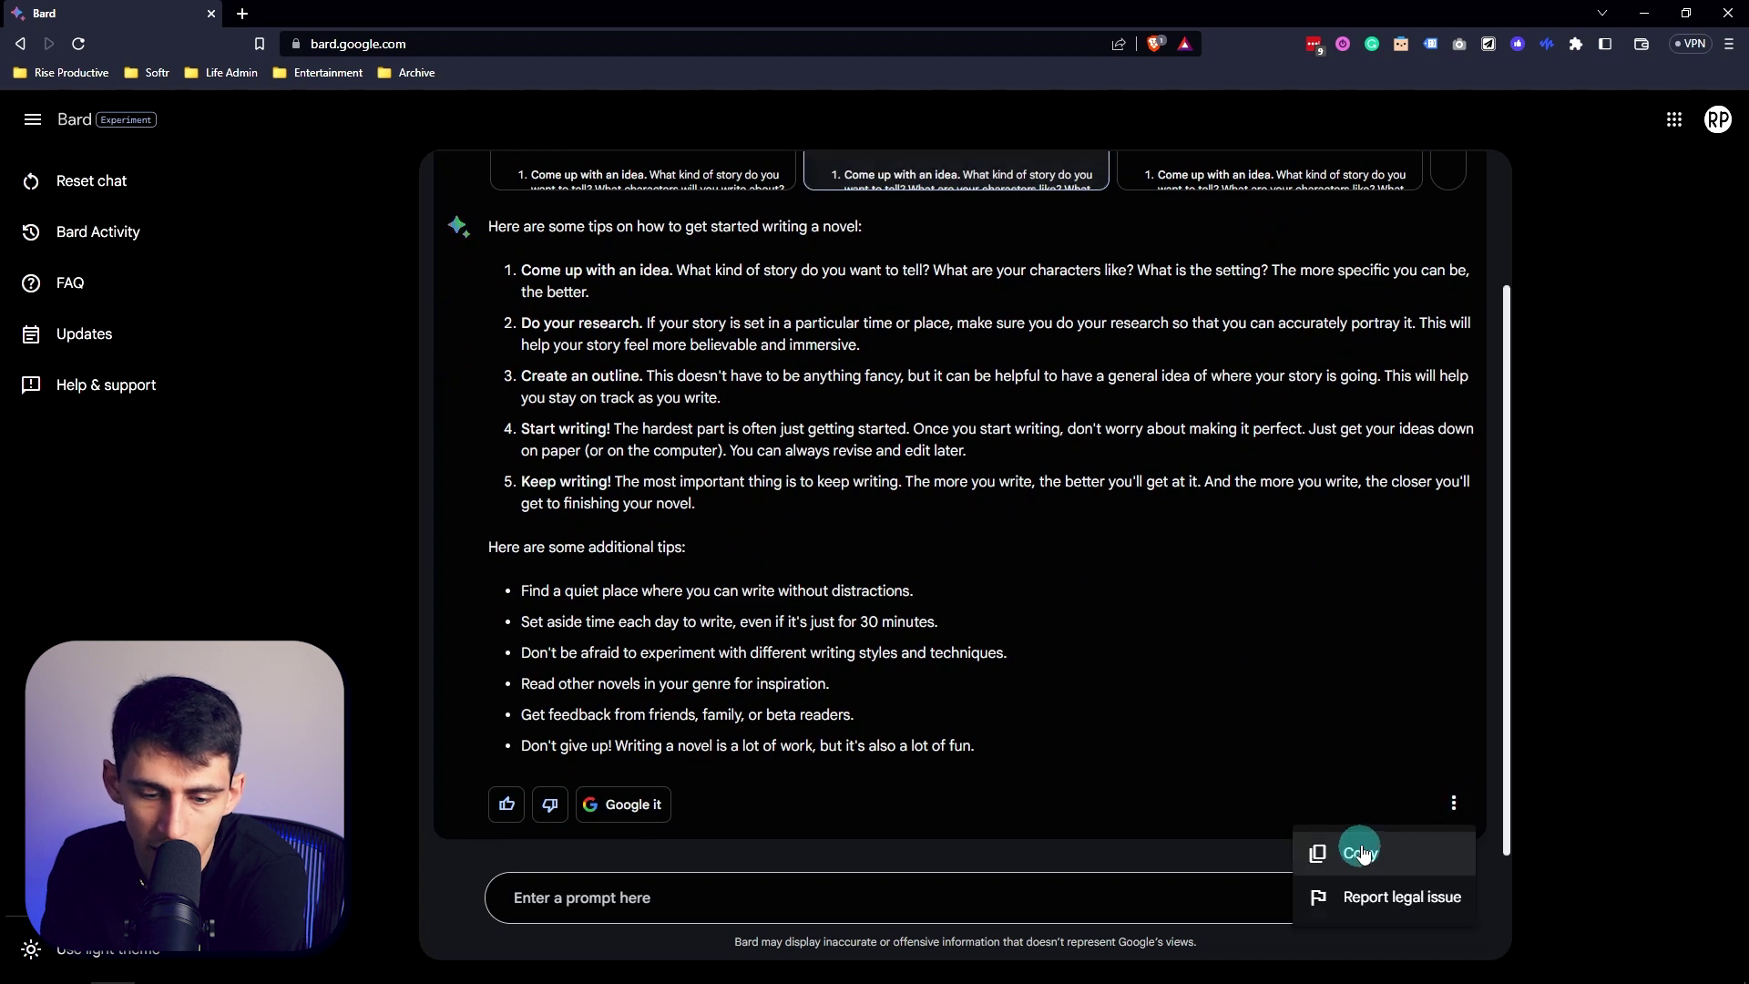
left_click(635, 807)
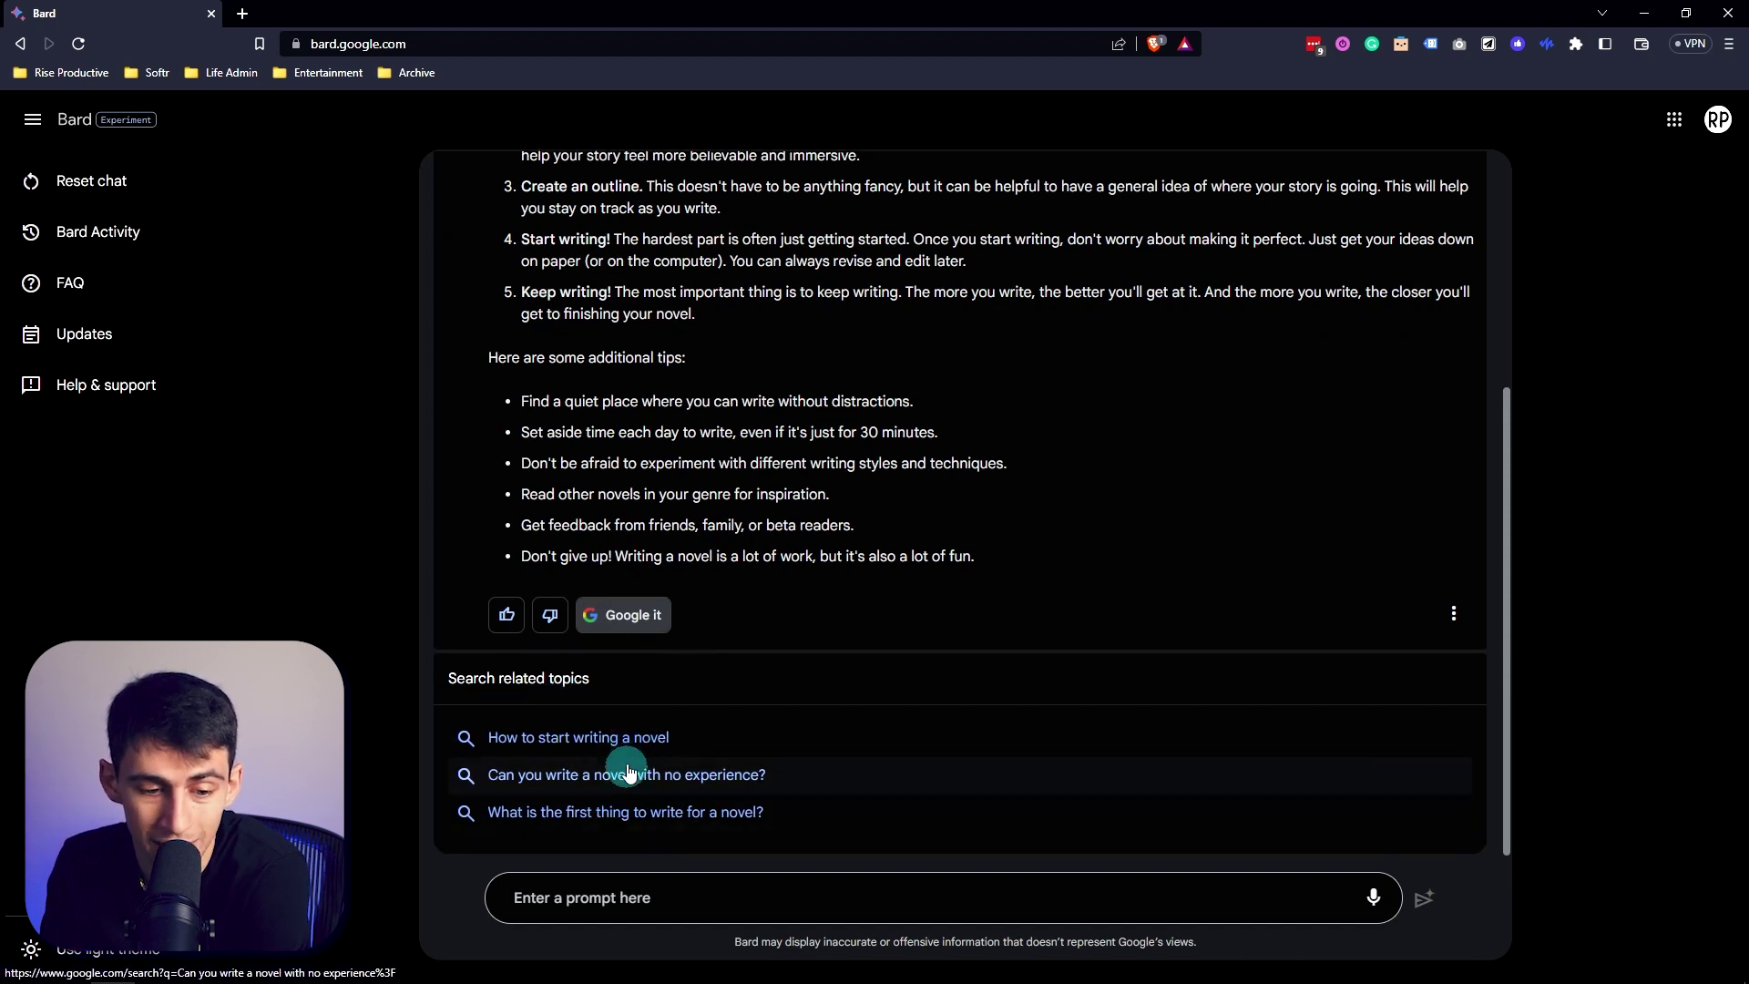
Step: Search Google for 'How to start writing a novel' in a new tab, then return to the Bard chat
left_click(625, 736)
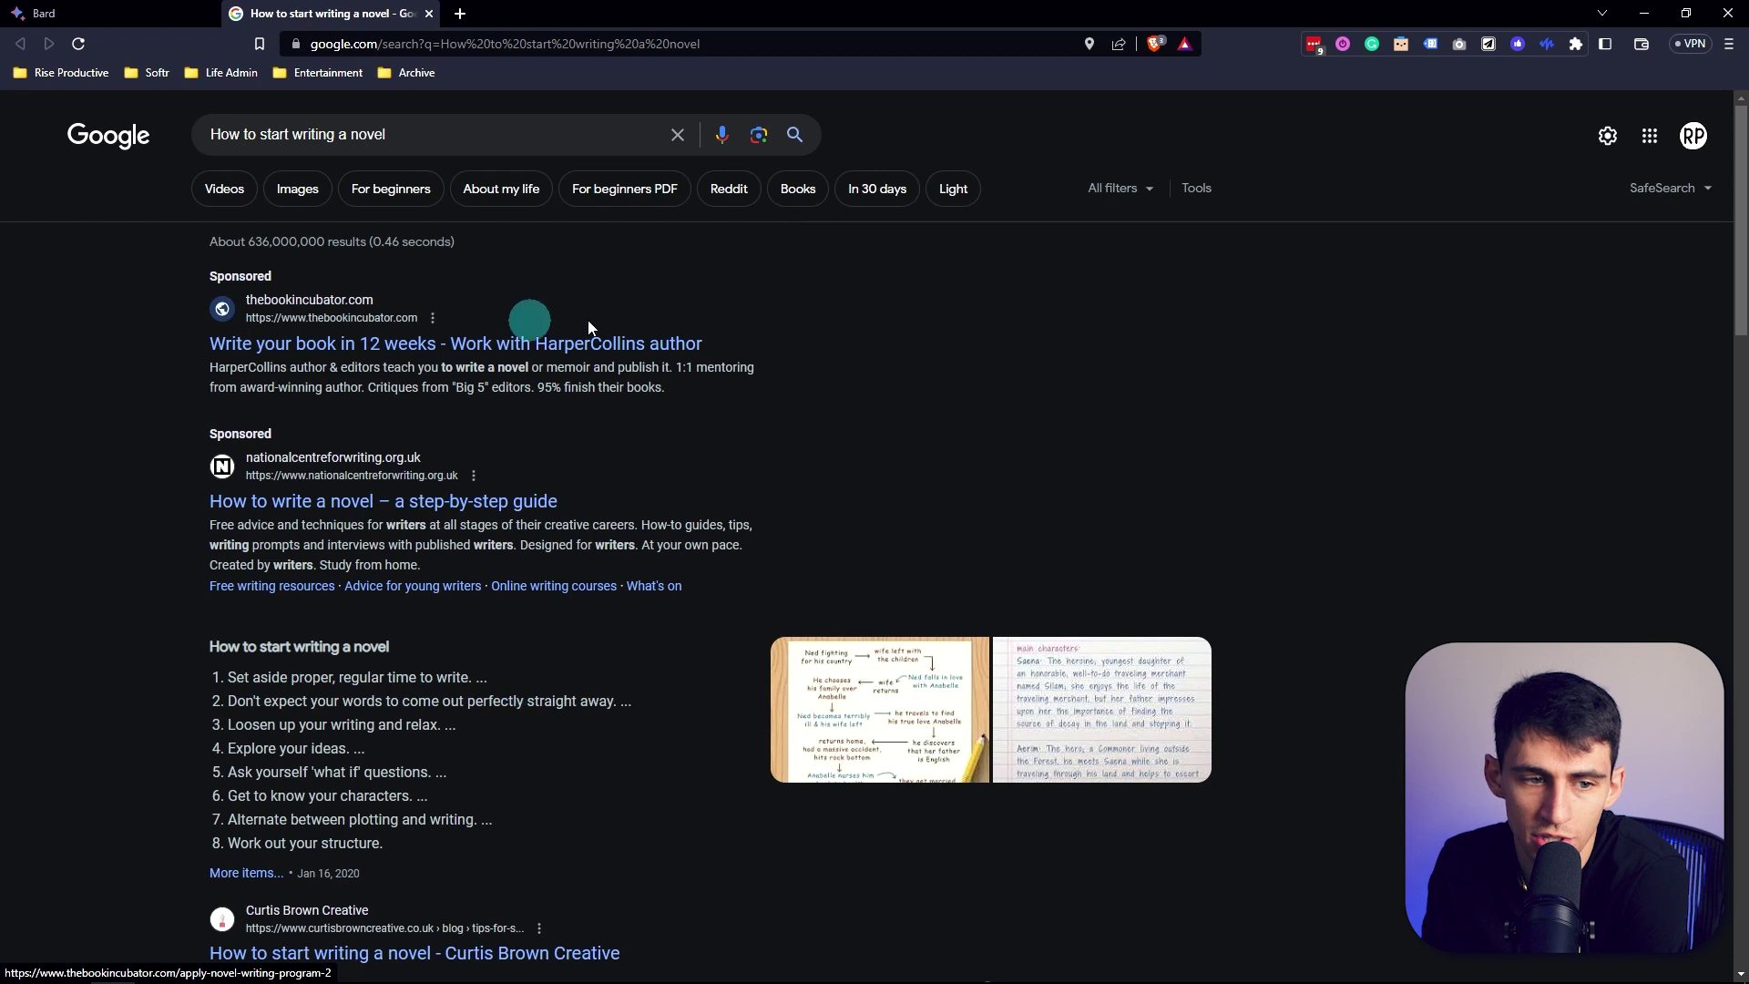
left_click(82, 13)
scroll(715, 551, "up", 4)
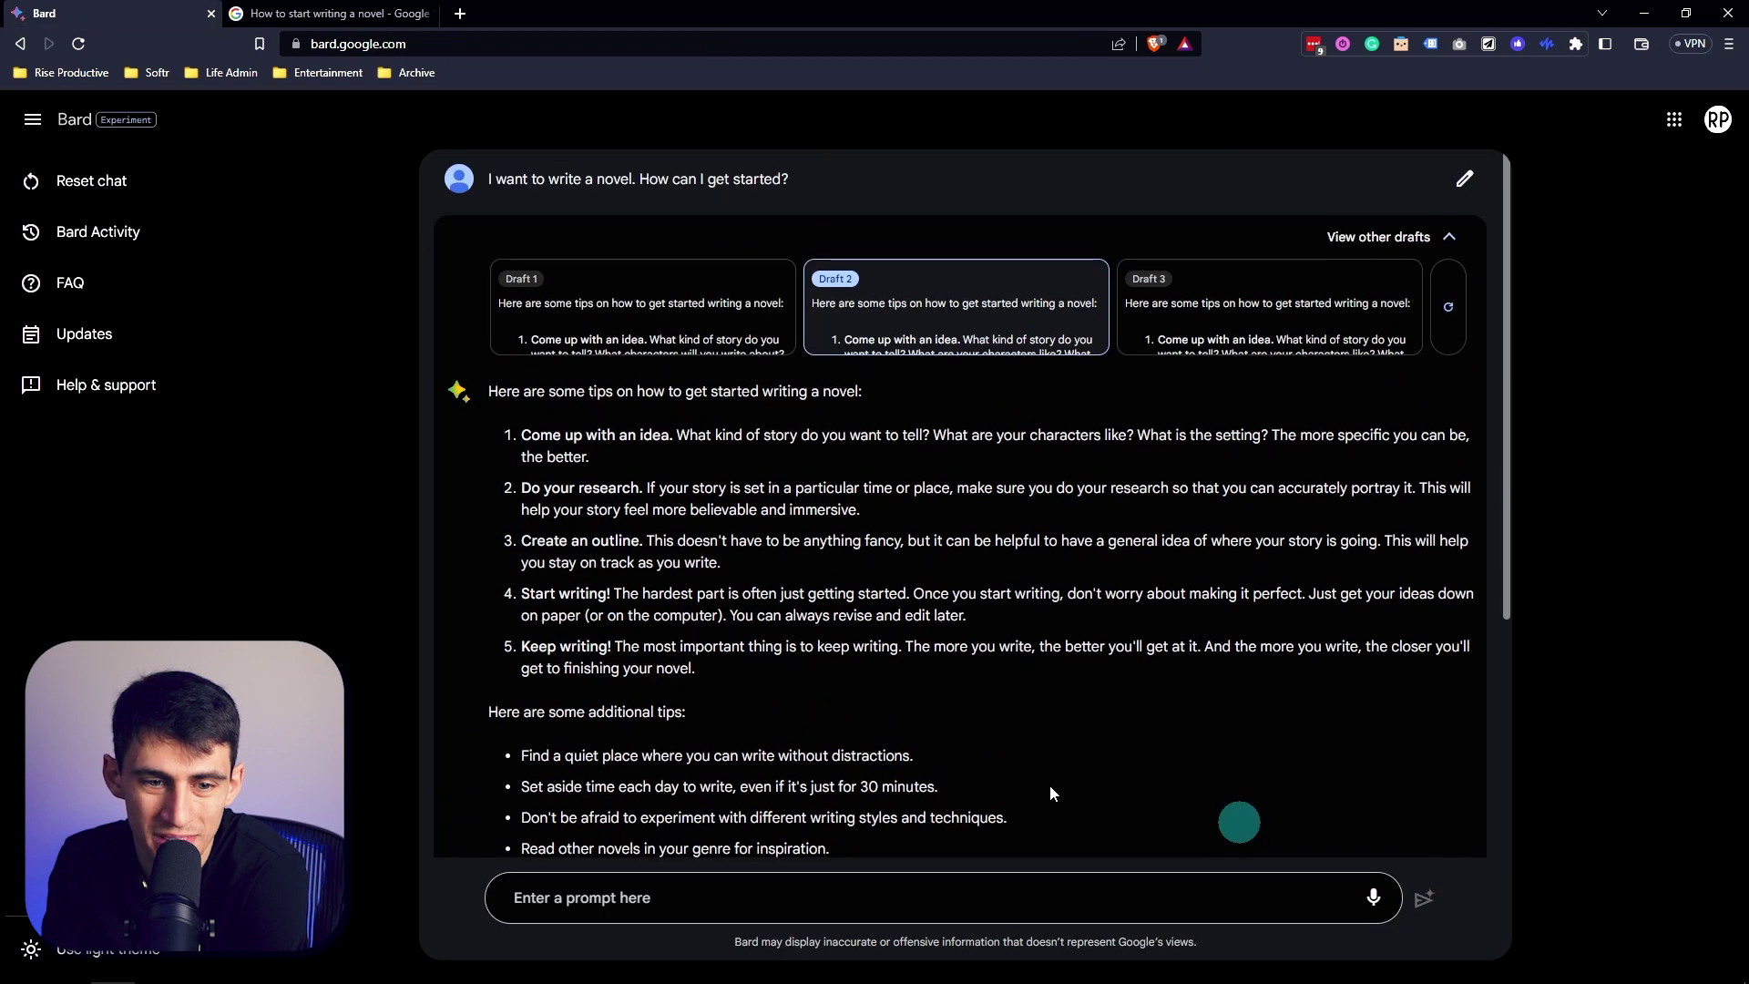
scroll(670, 374, "down", 1)
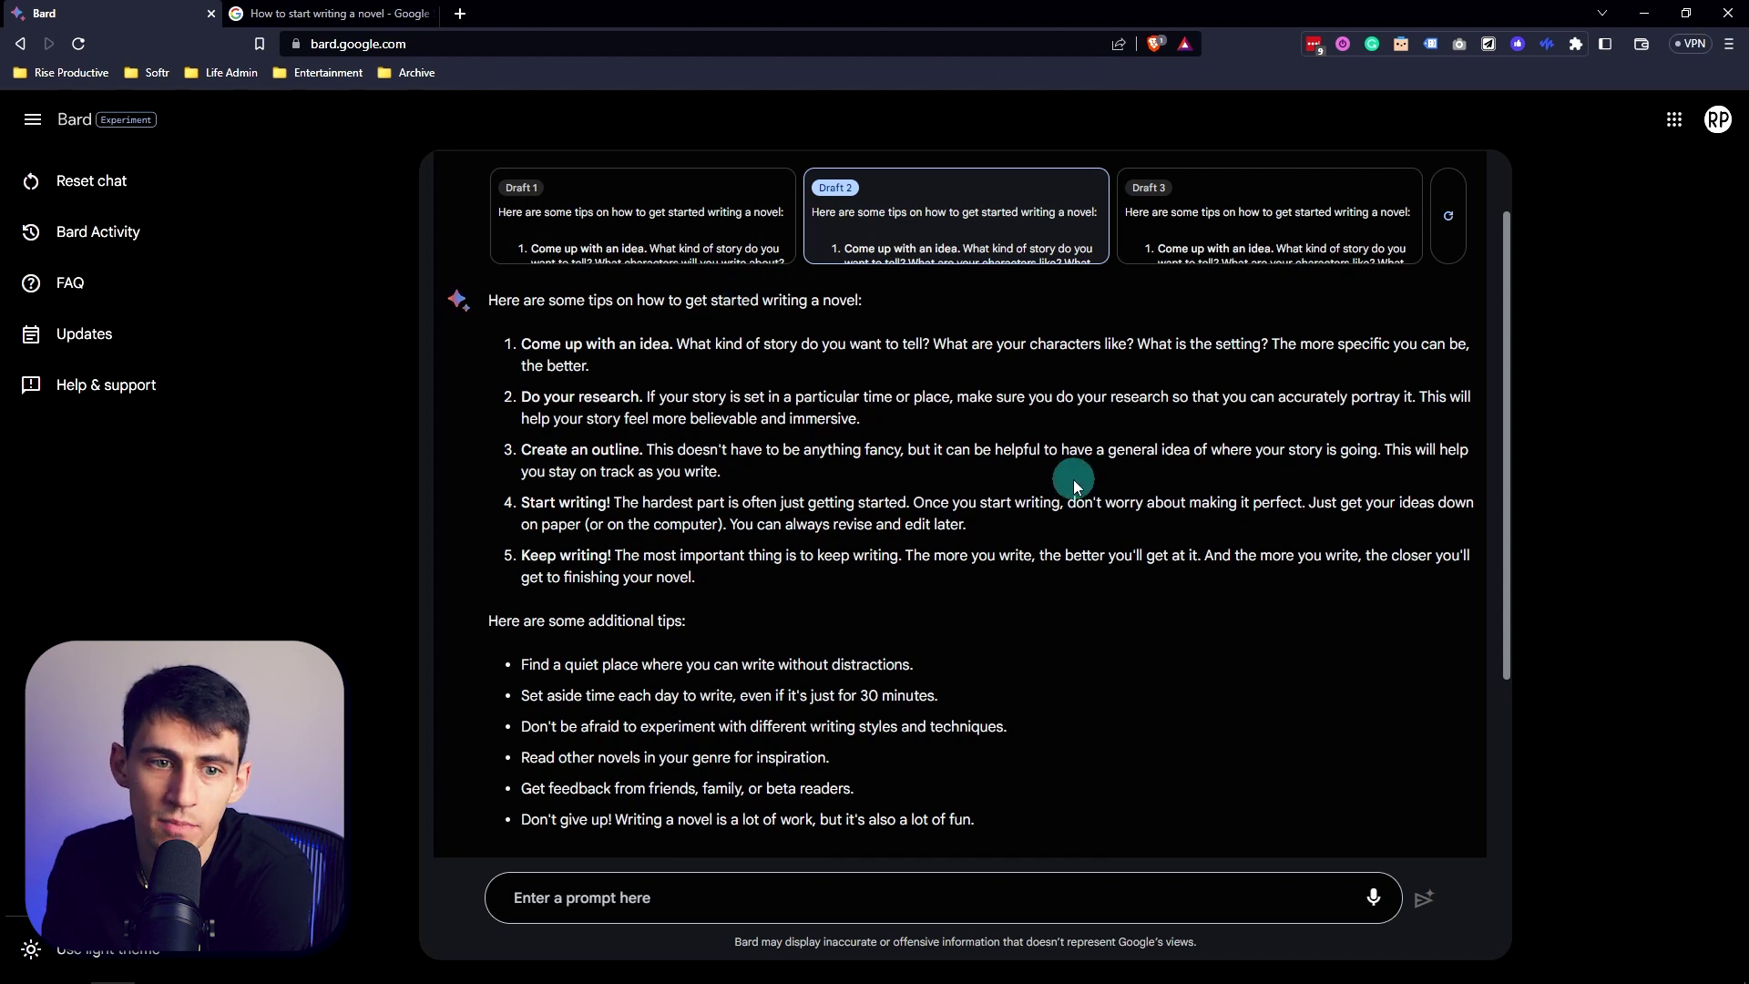
scroll(1063, 487, "down", 3)
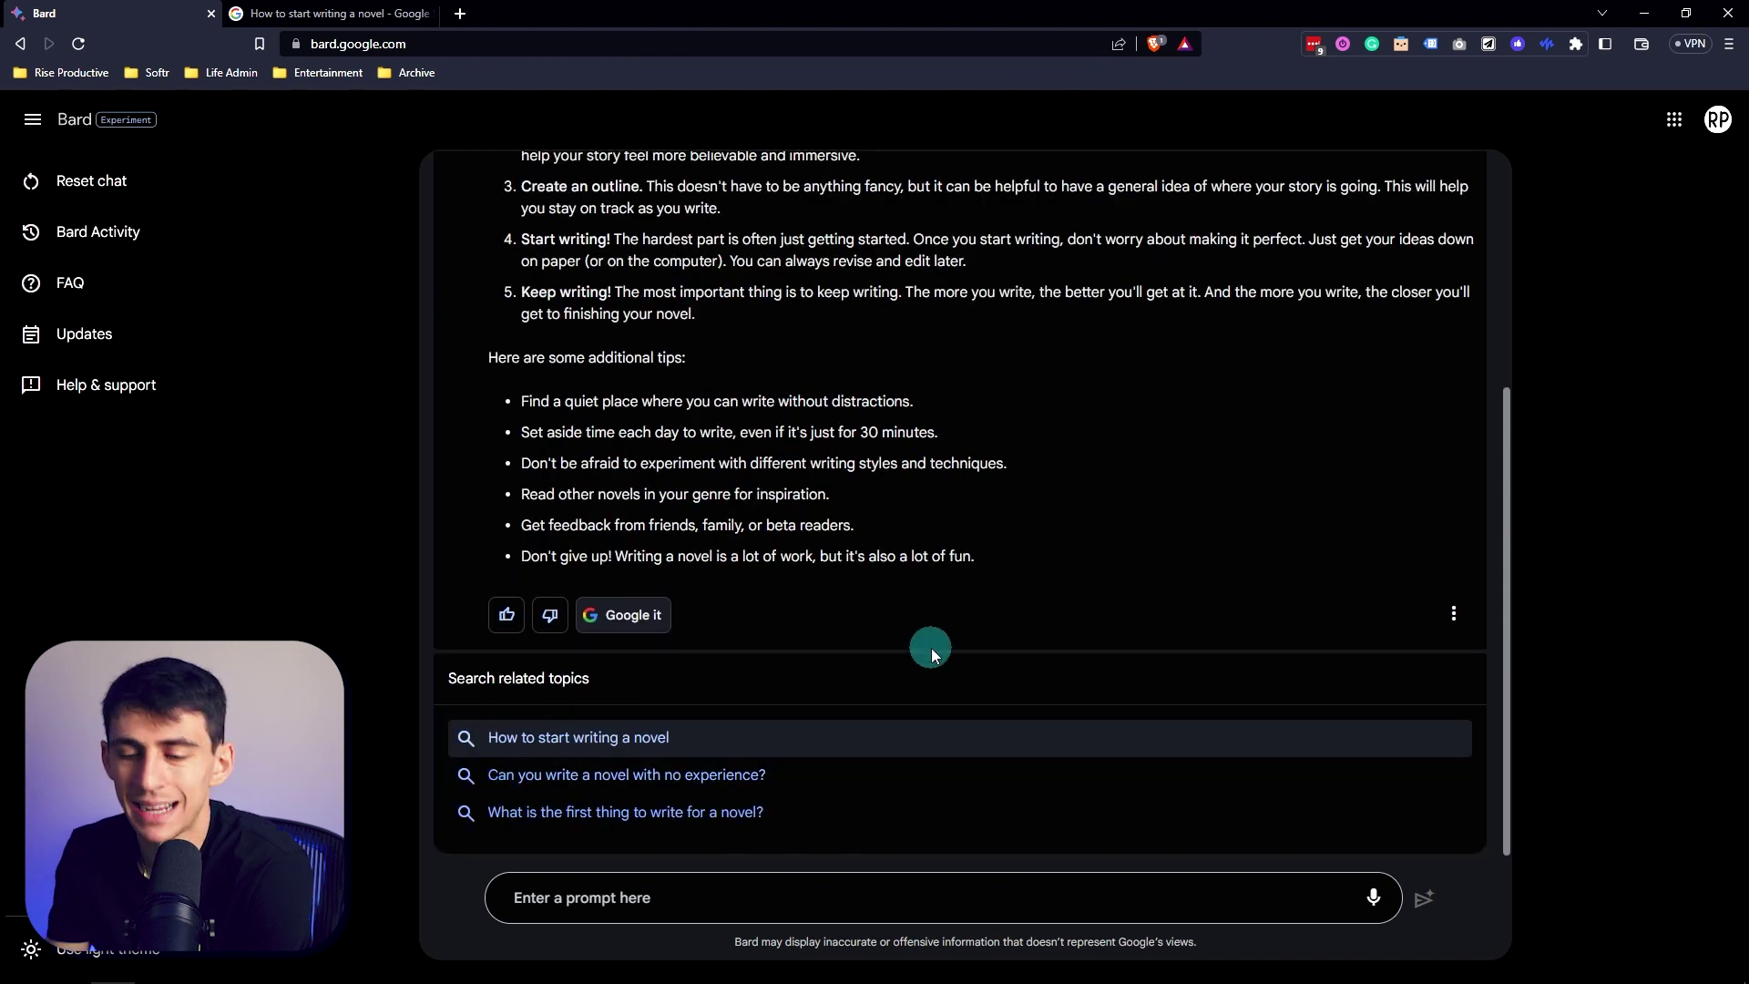
scroll(1384, 637, "up", 2)
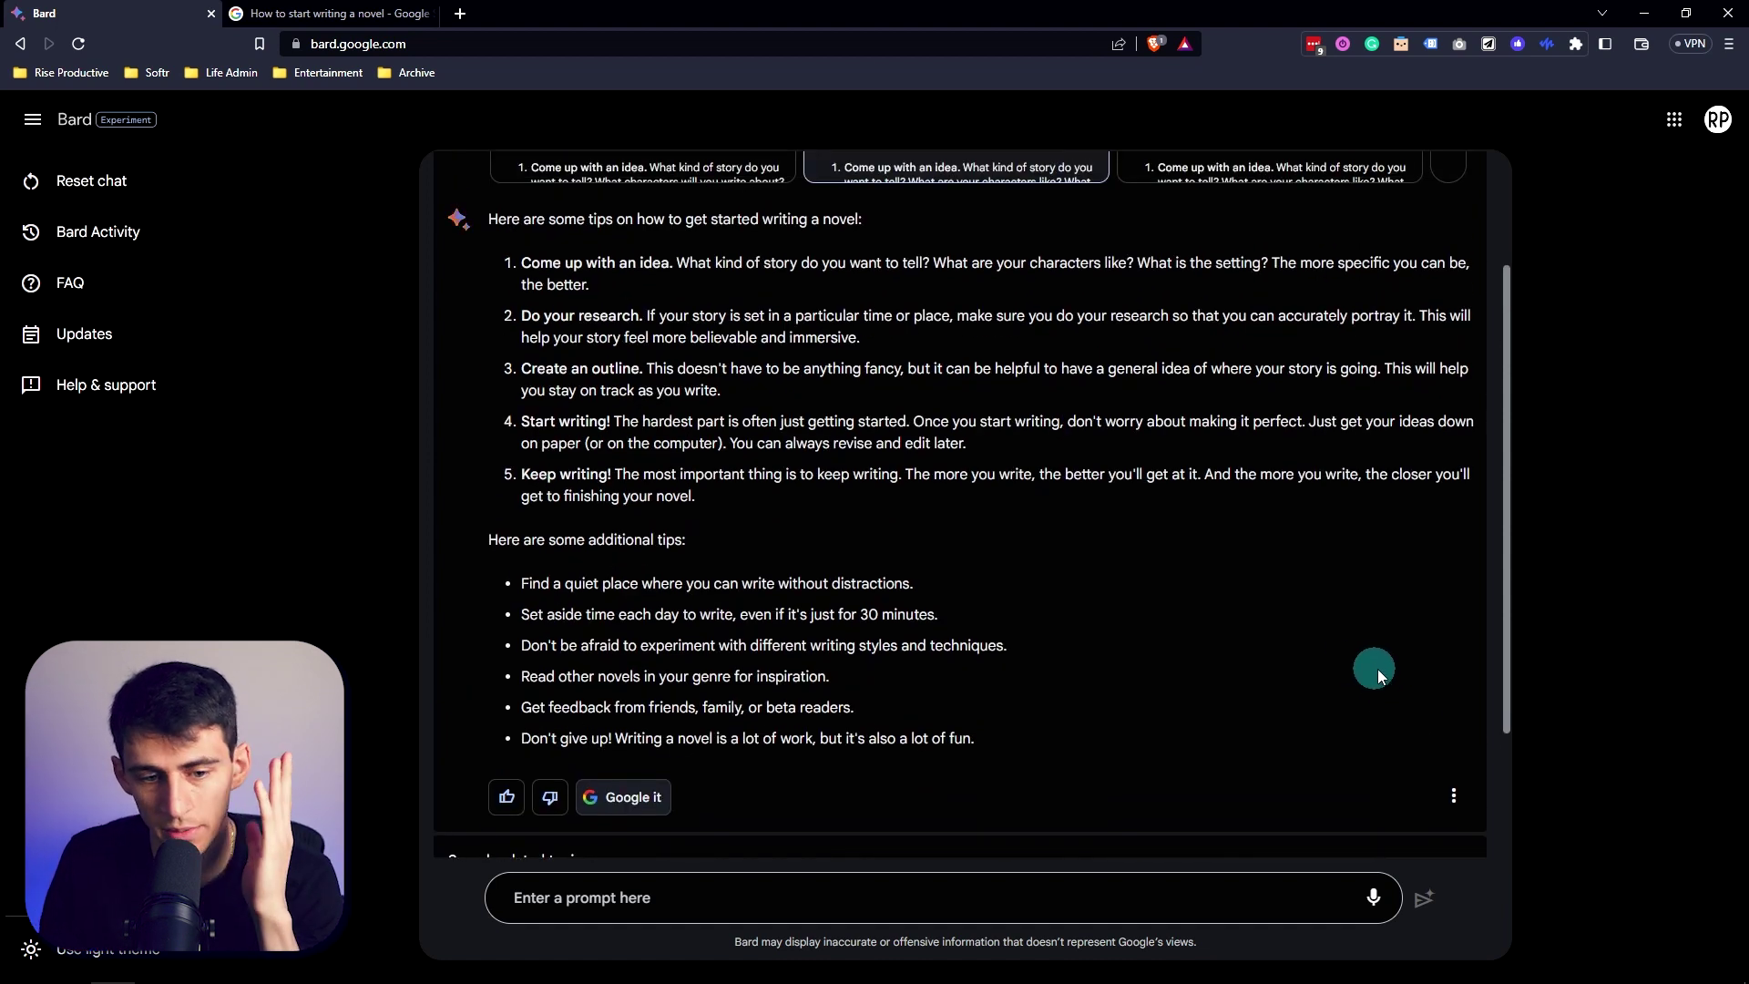
scroll(673, 436, "up", 2)
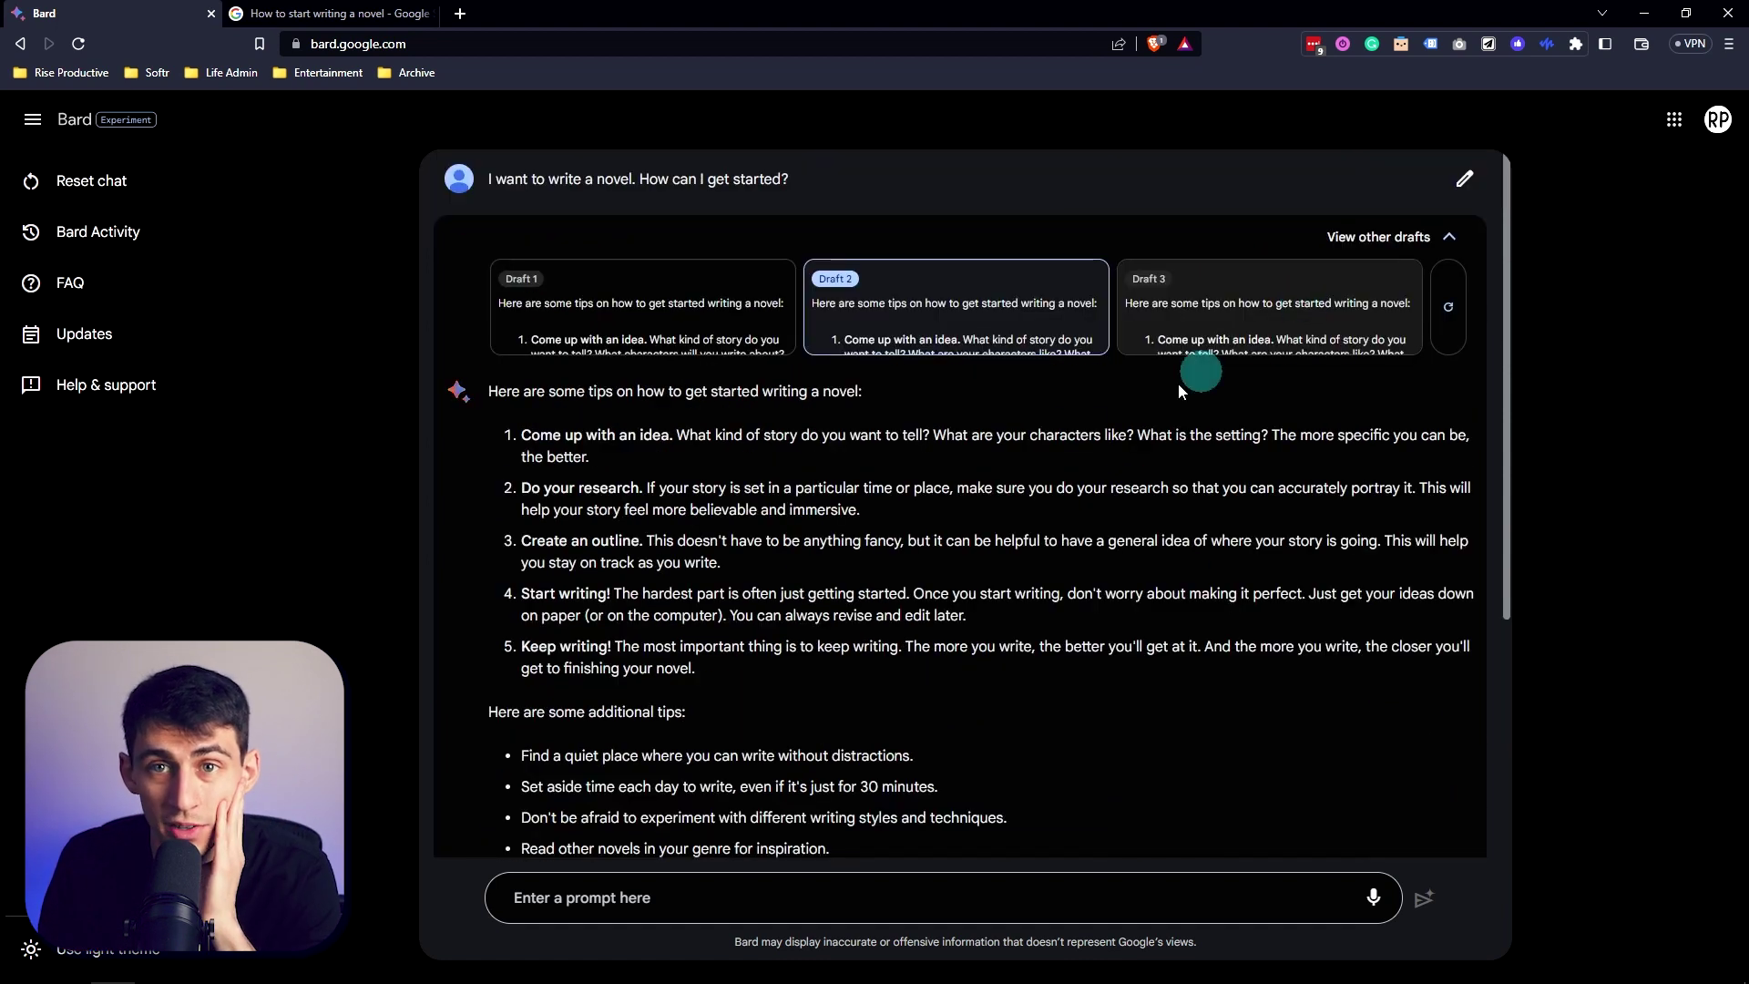
scroll(1180, 392, "down", 2)
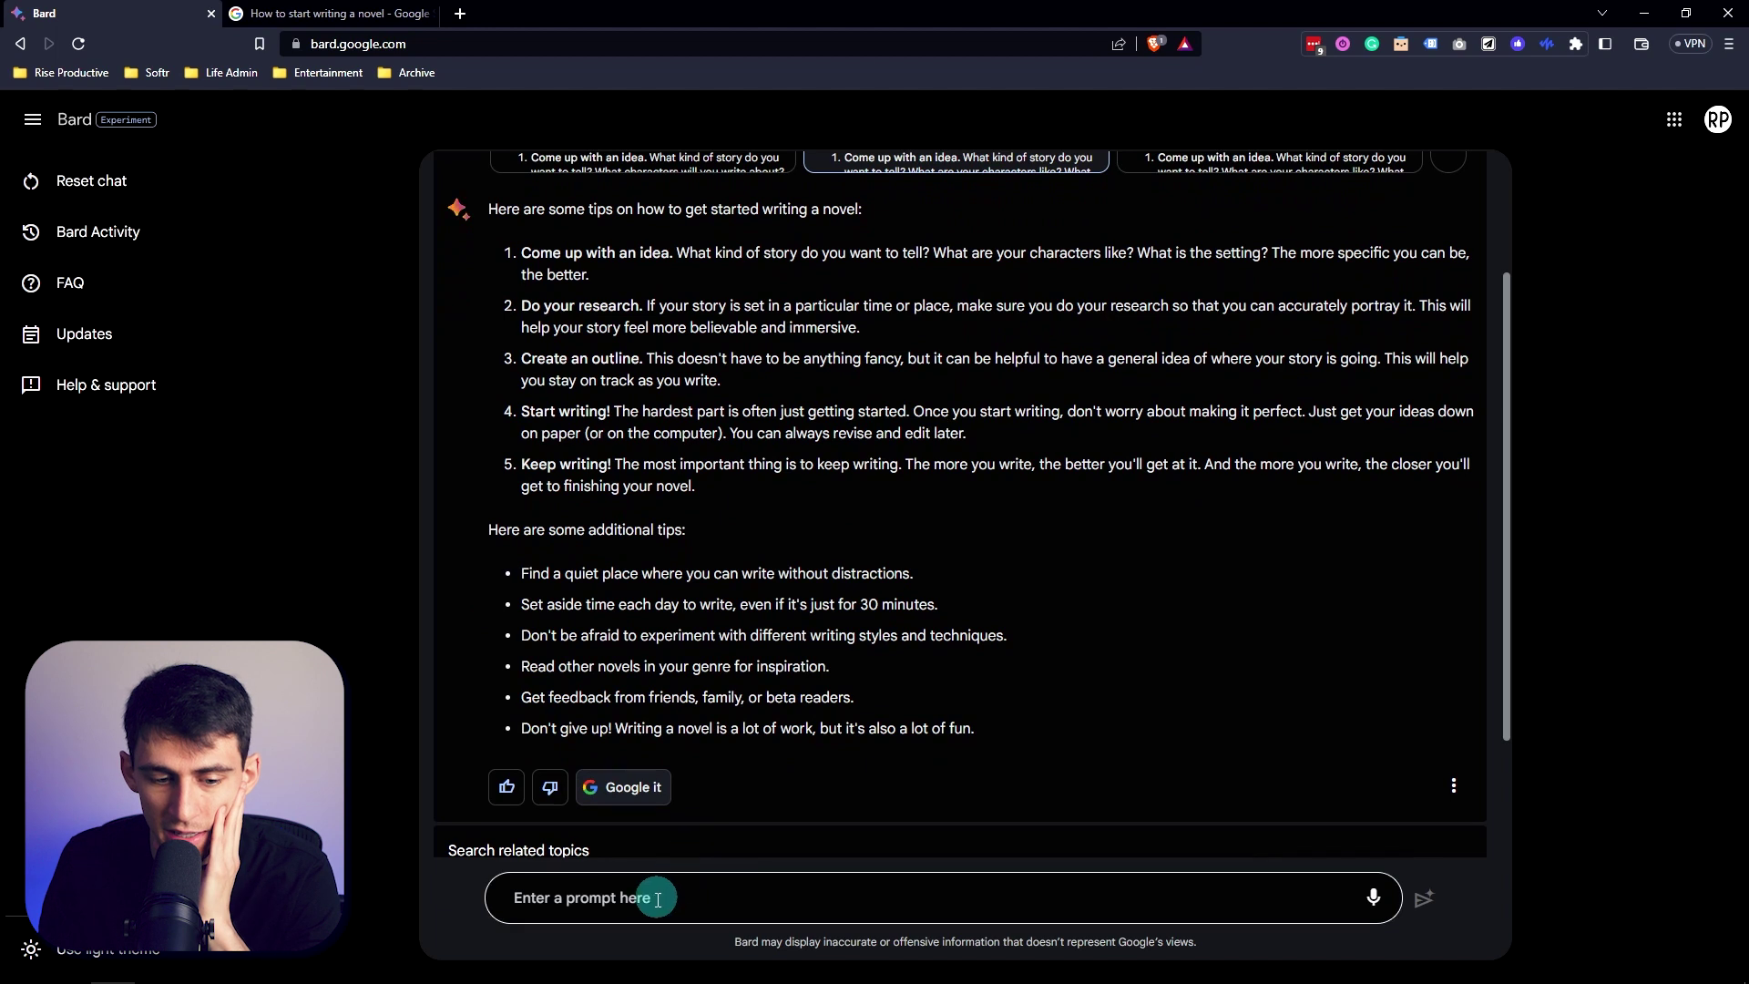
scroll(742, 574, "up", 2)
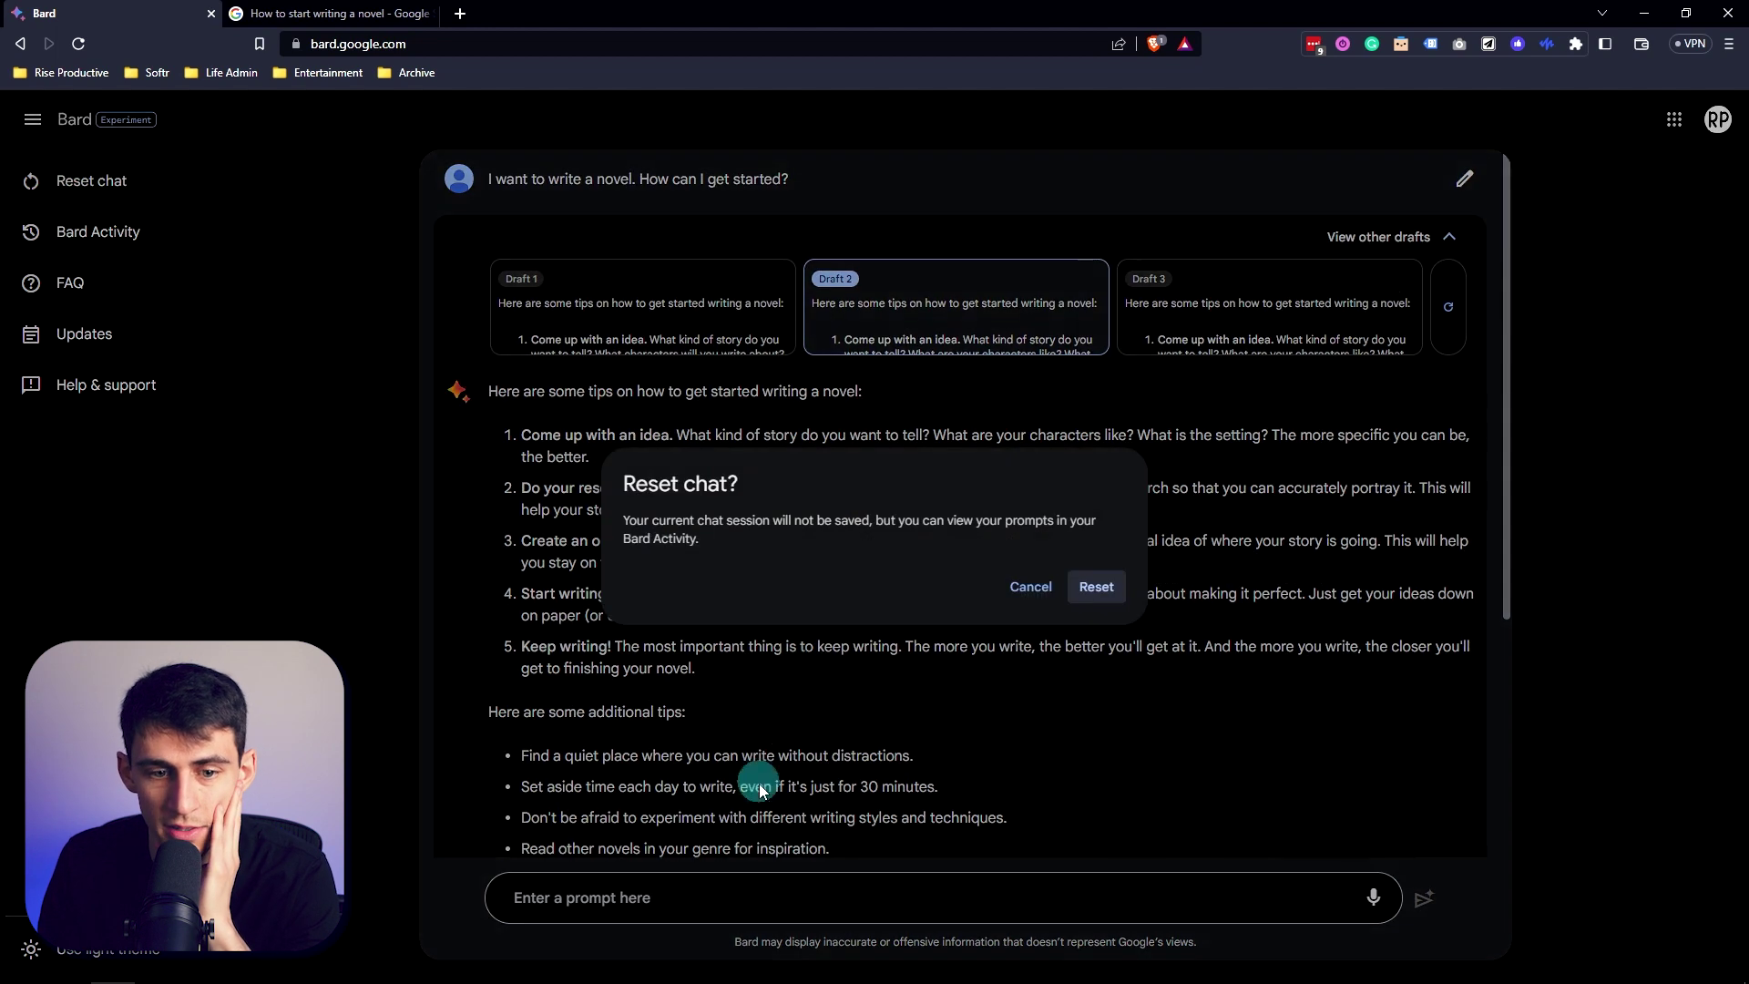
Step: Reset the chat and ask Bard for an email telling the boss the TPS reports reach him ASAP tomorrow
left_click(1096, 586)
left_click(856, 893)
type("Write an email to my boss about getting those T")
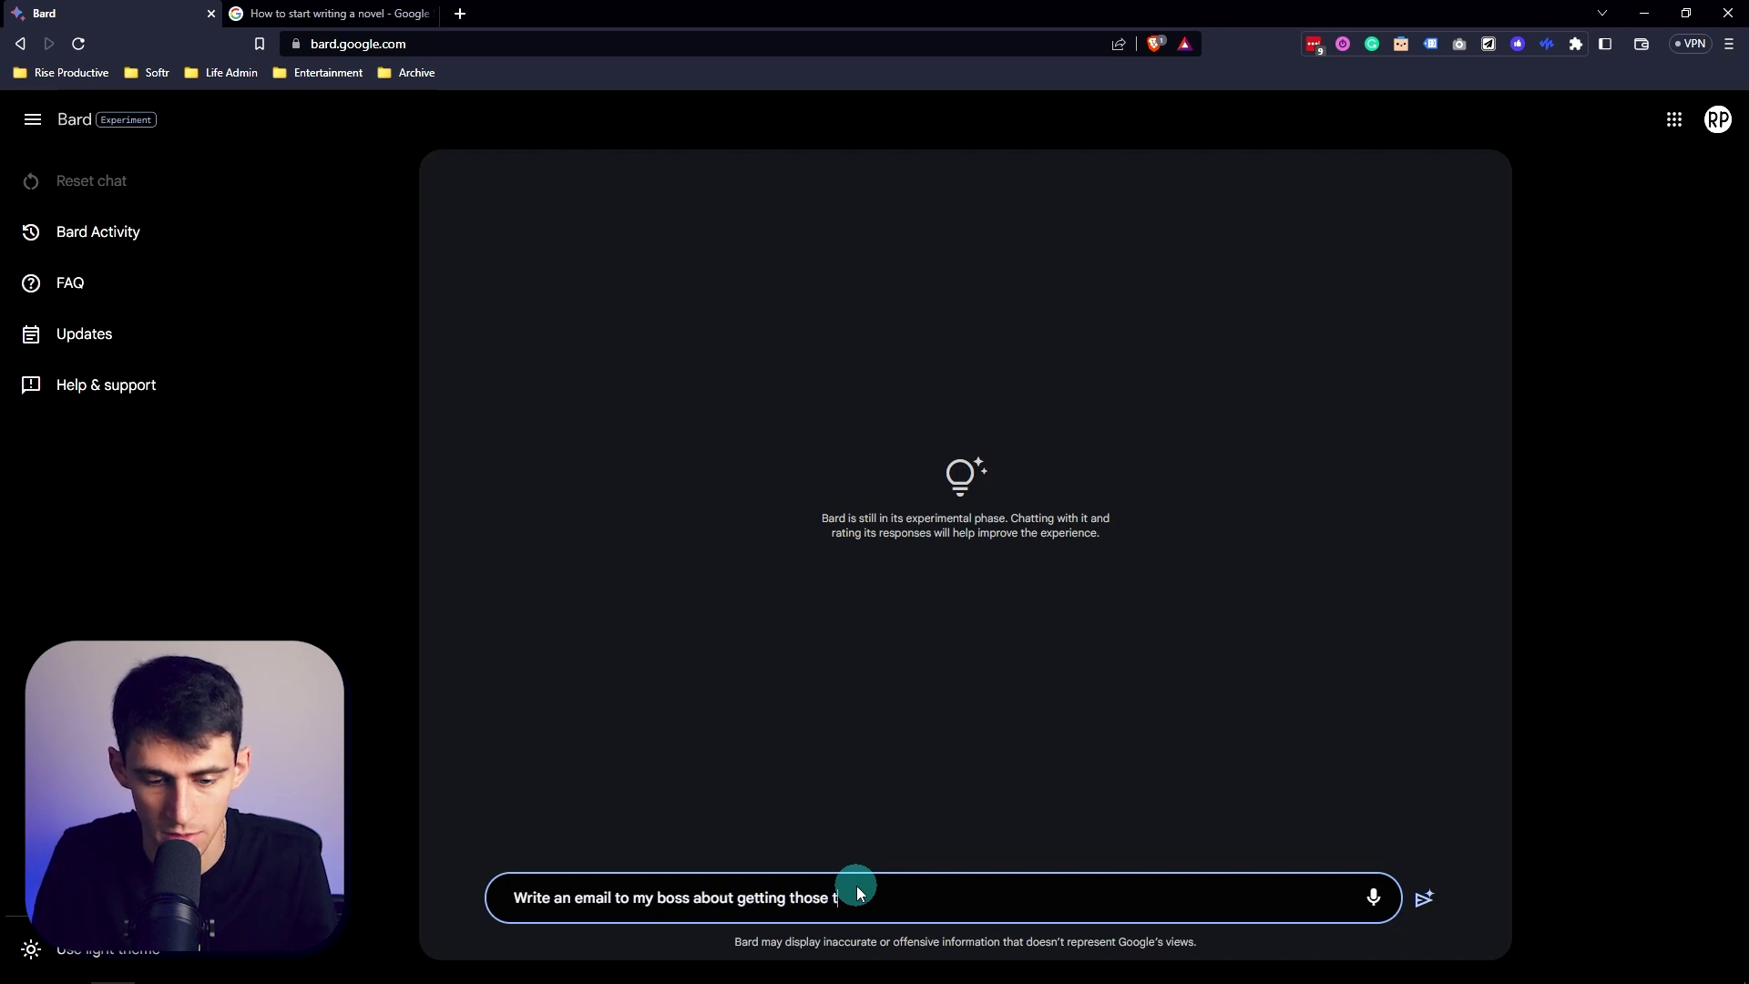
type("ts to him ASA")
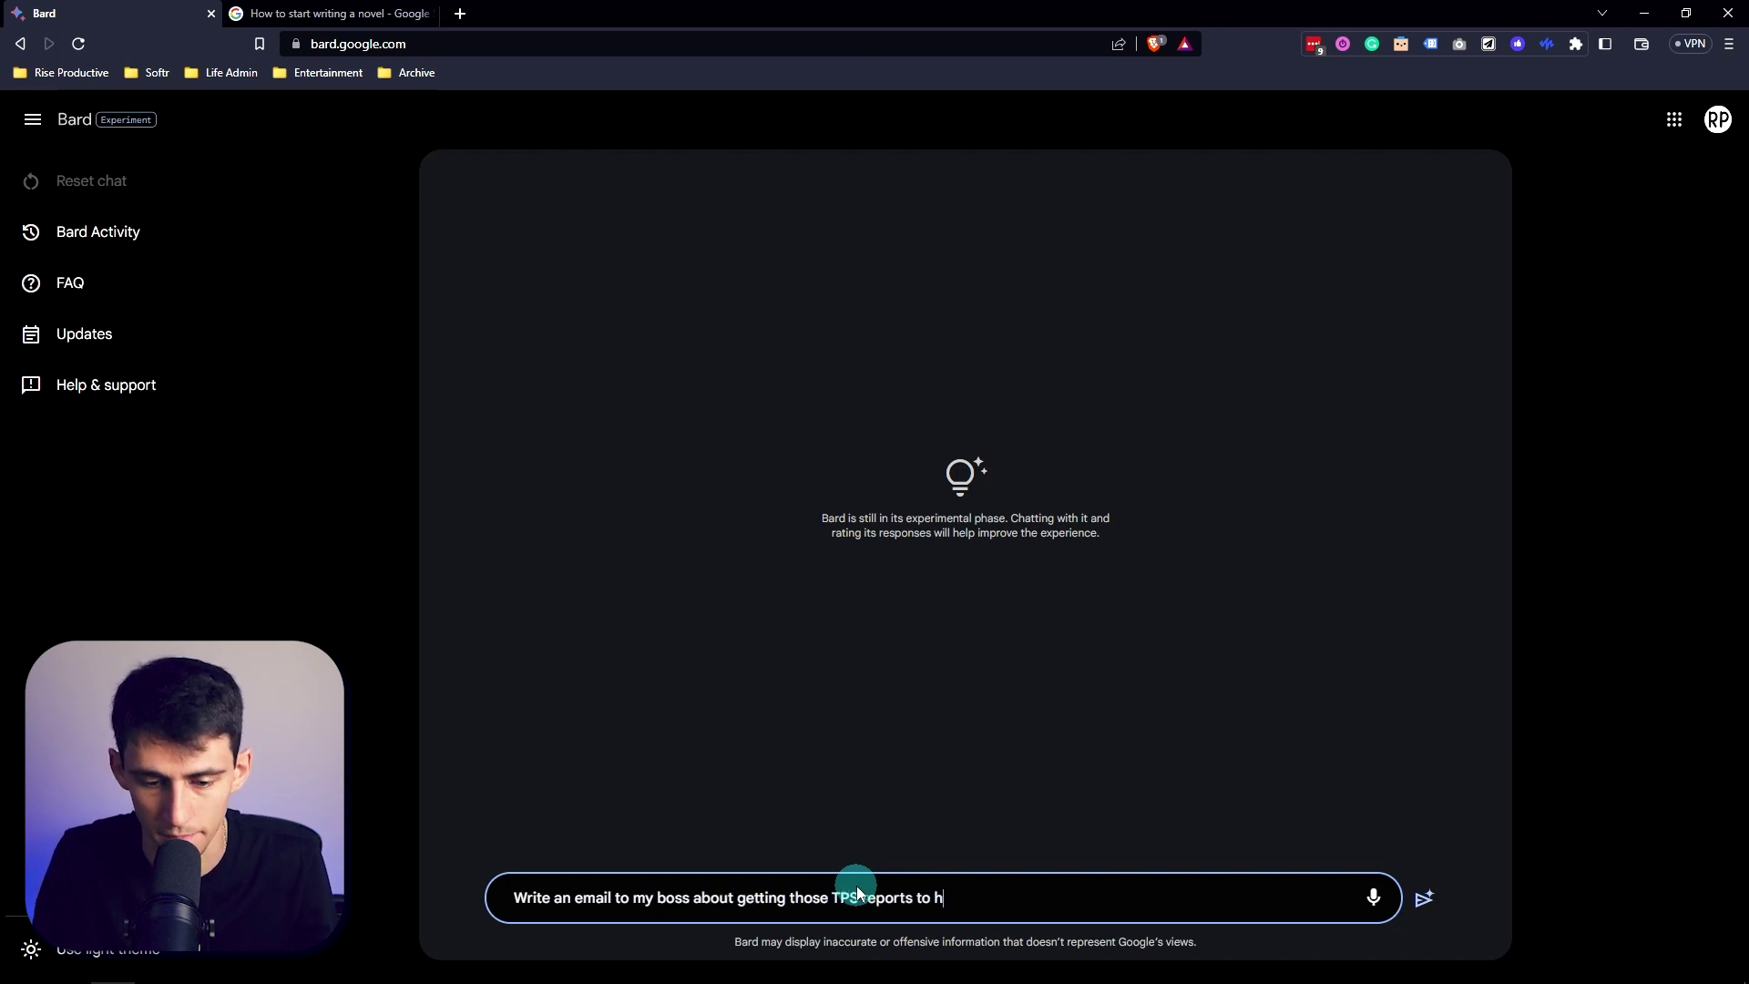
type("P")
type("tomorrow")
key("Return")
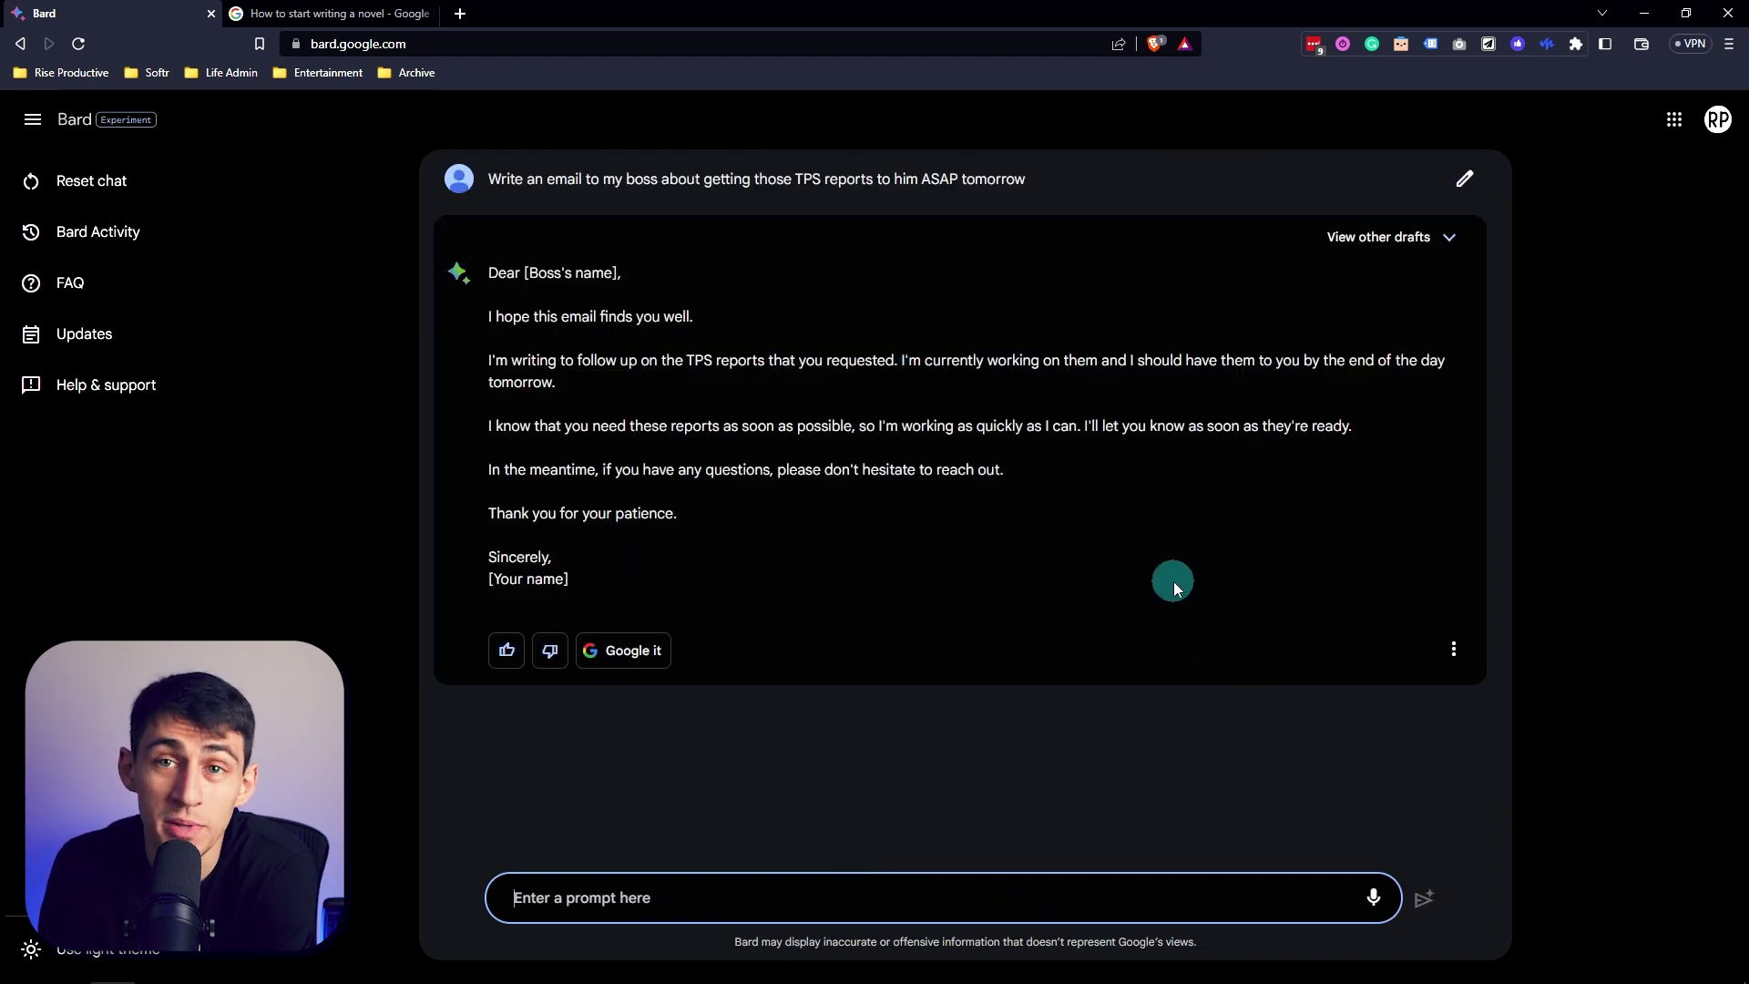
left_click(1412, 648)
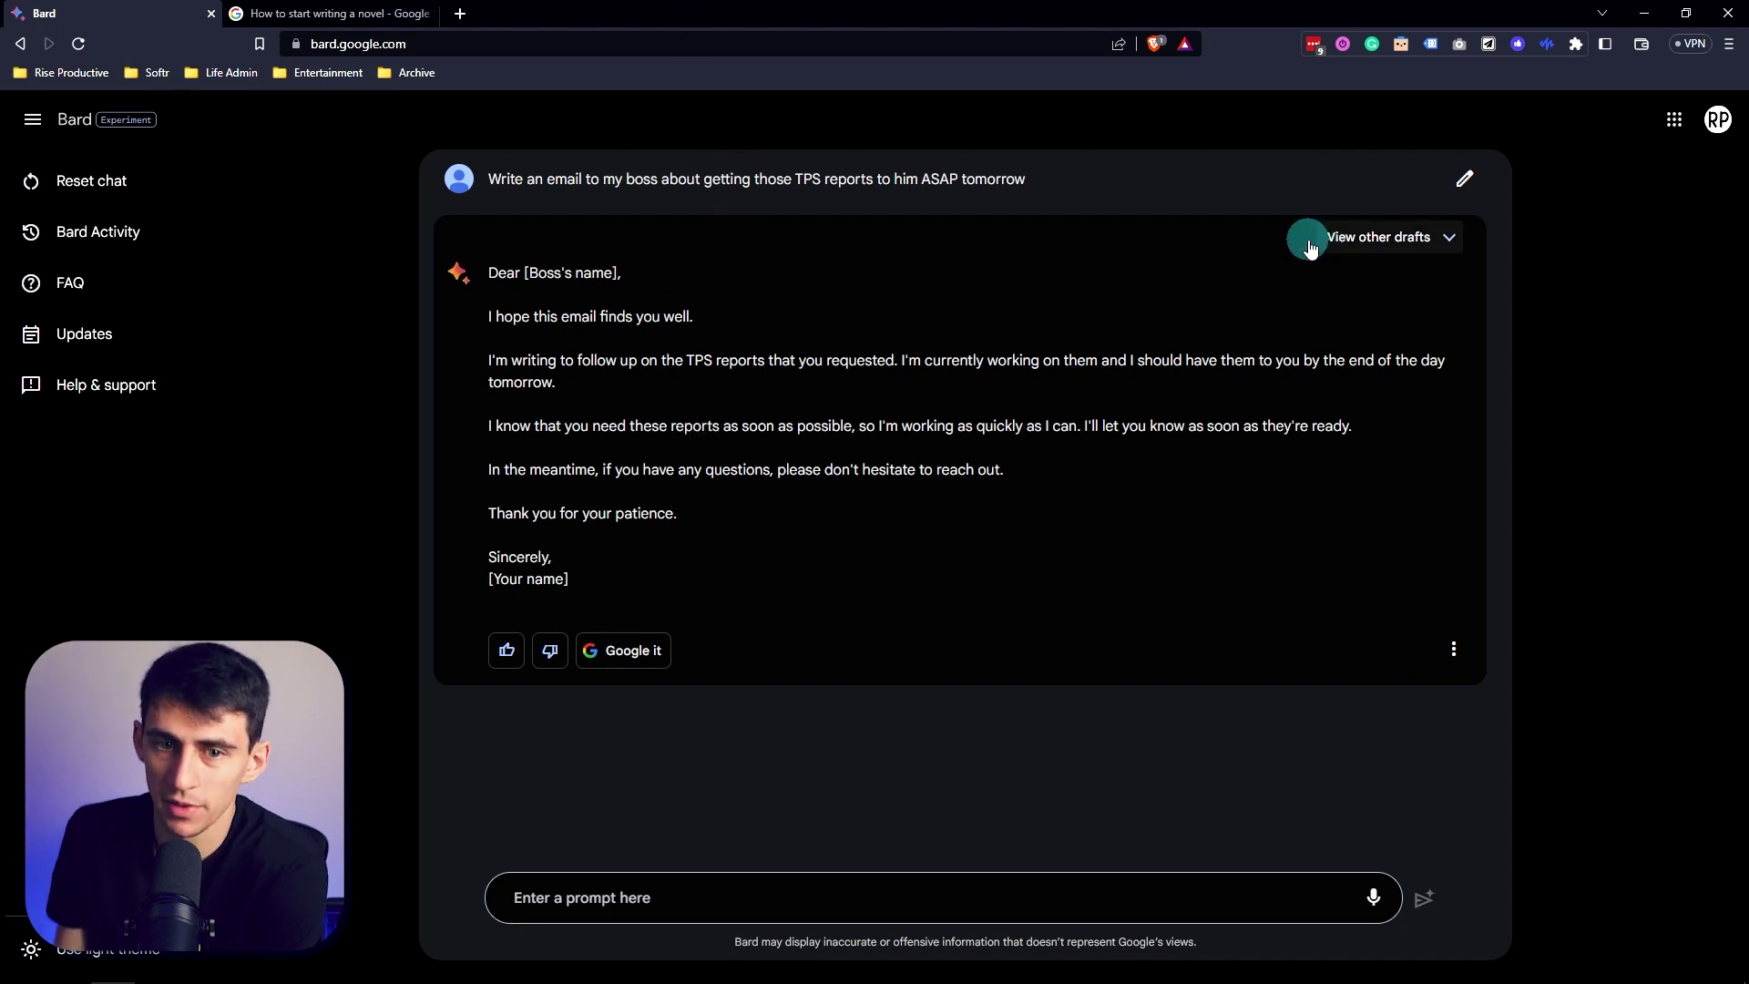
Step: Open Bard's Updates page and highlight the Export to Google Docs & Gmail description
left_click(73, 334)
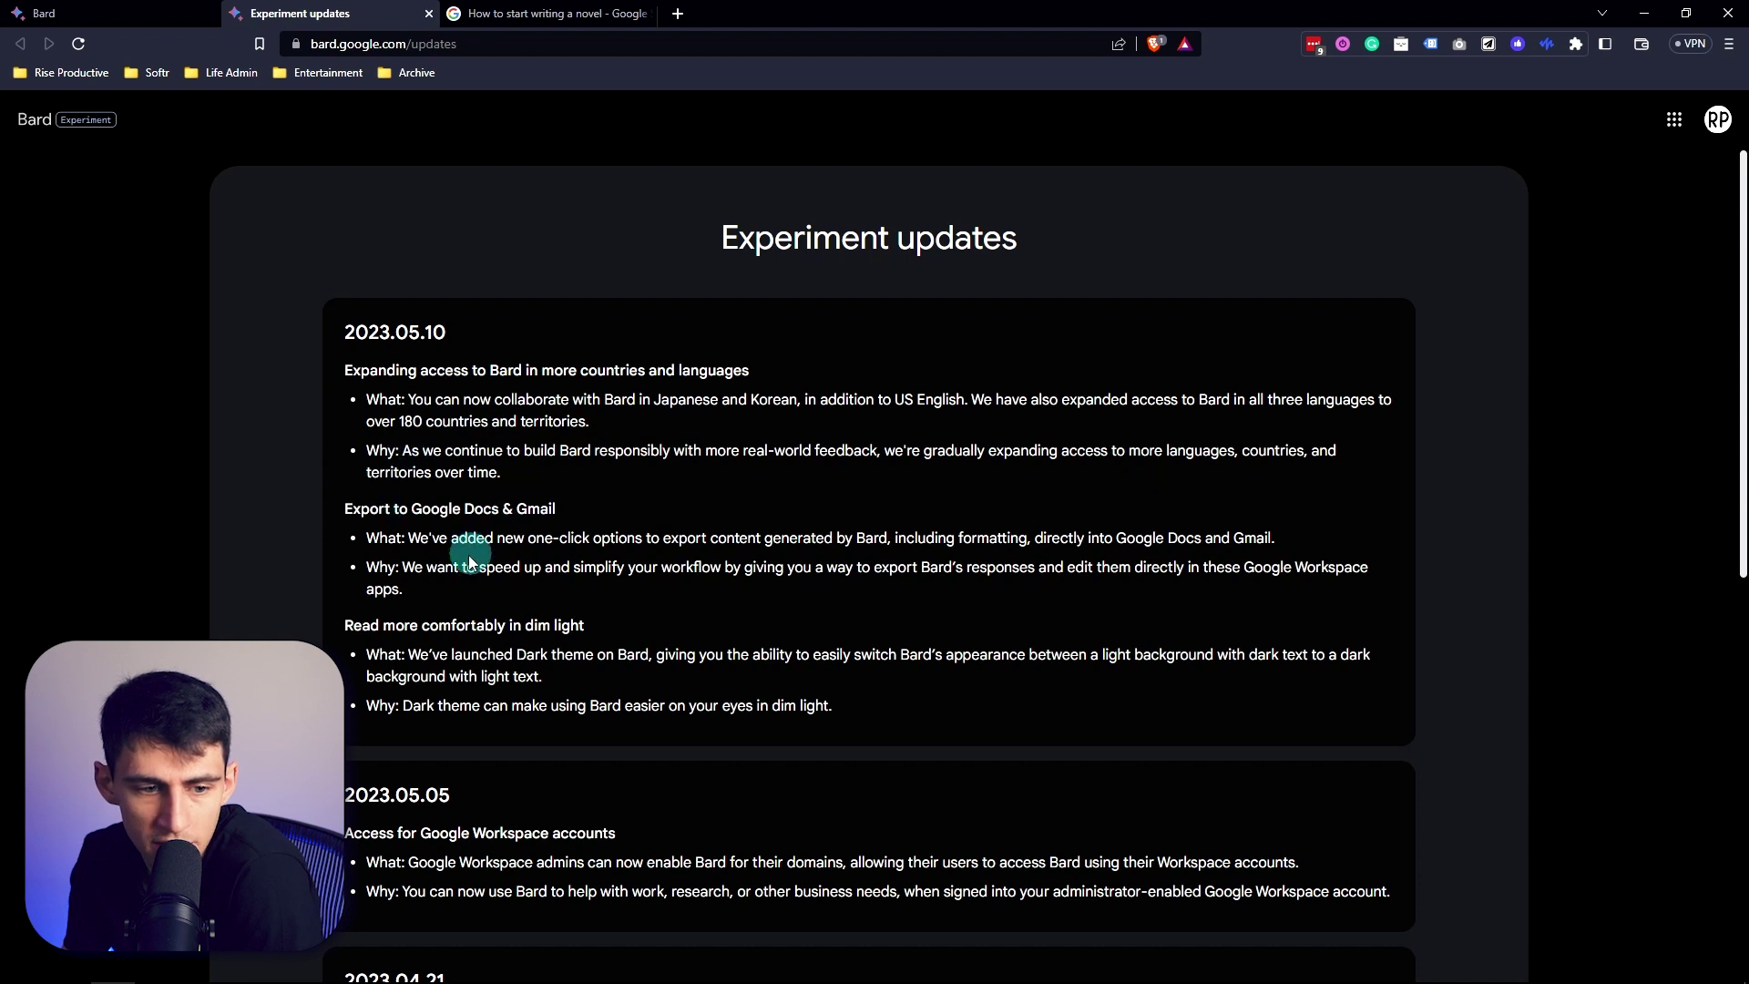
left_click_drag(409, 538, 1354, 529)
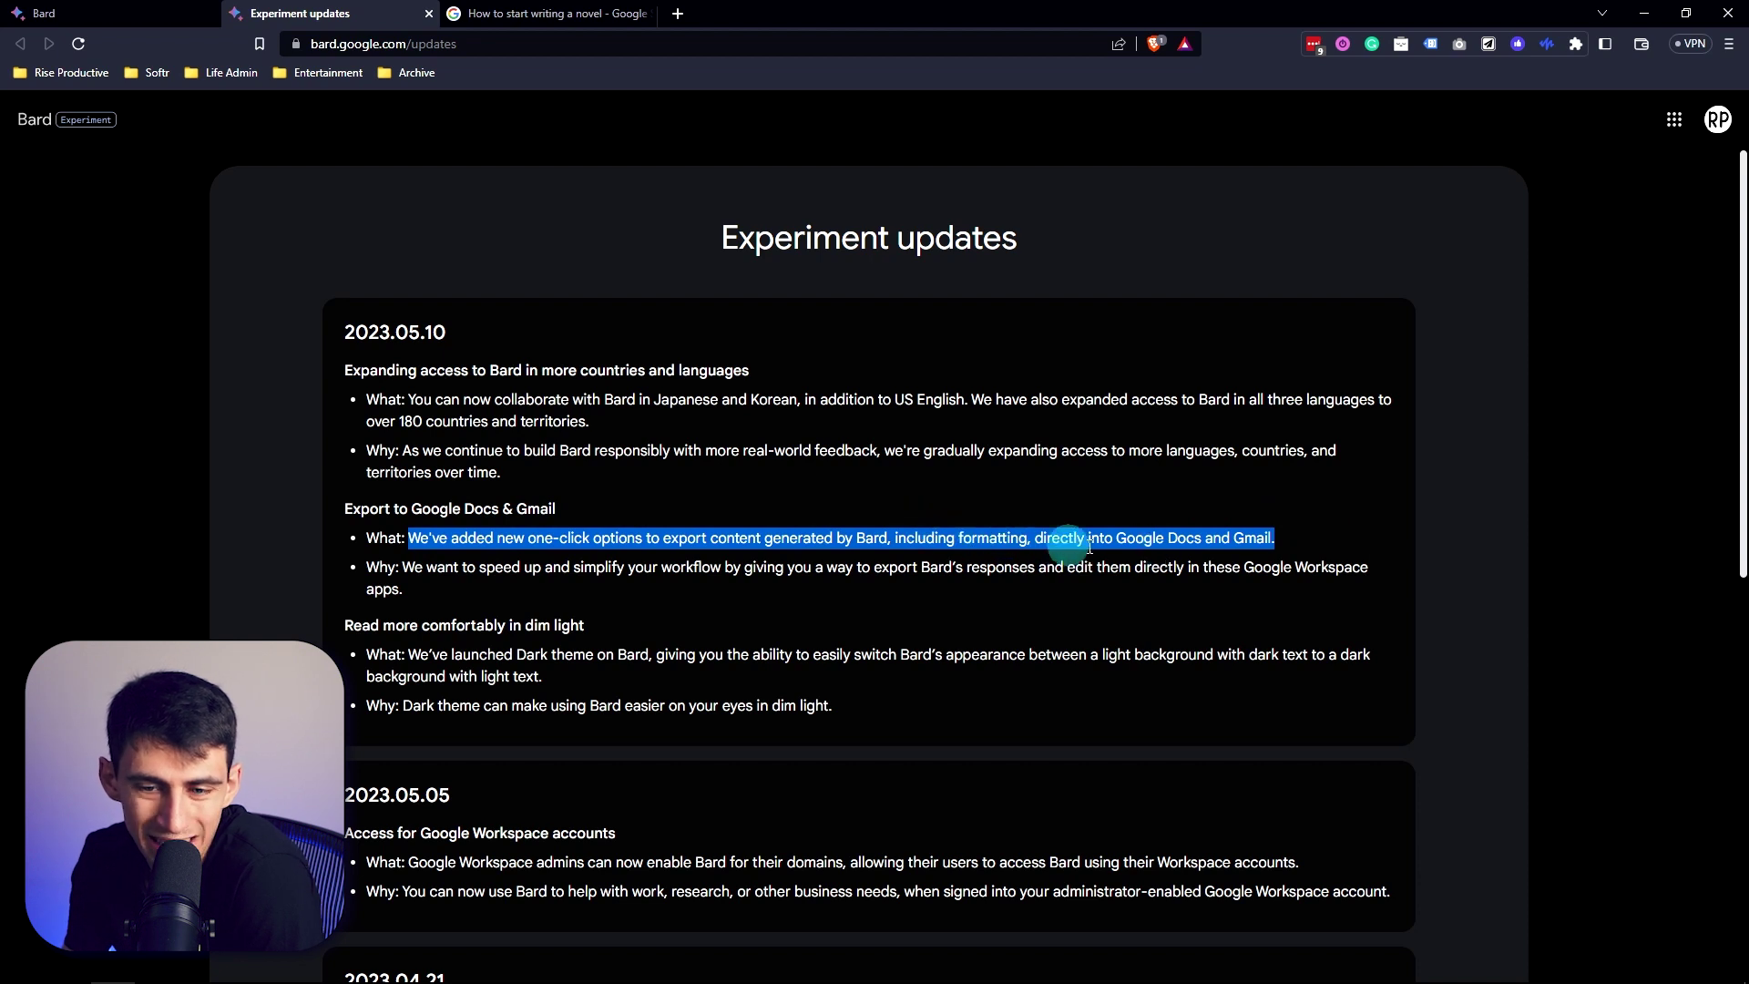
left_click(409, 637)
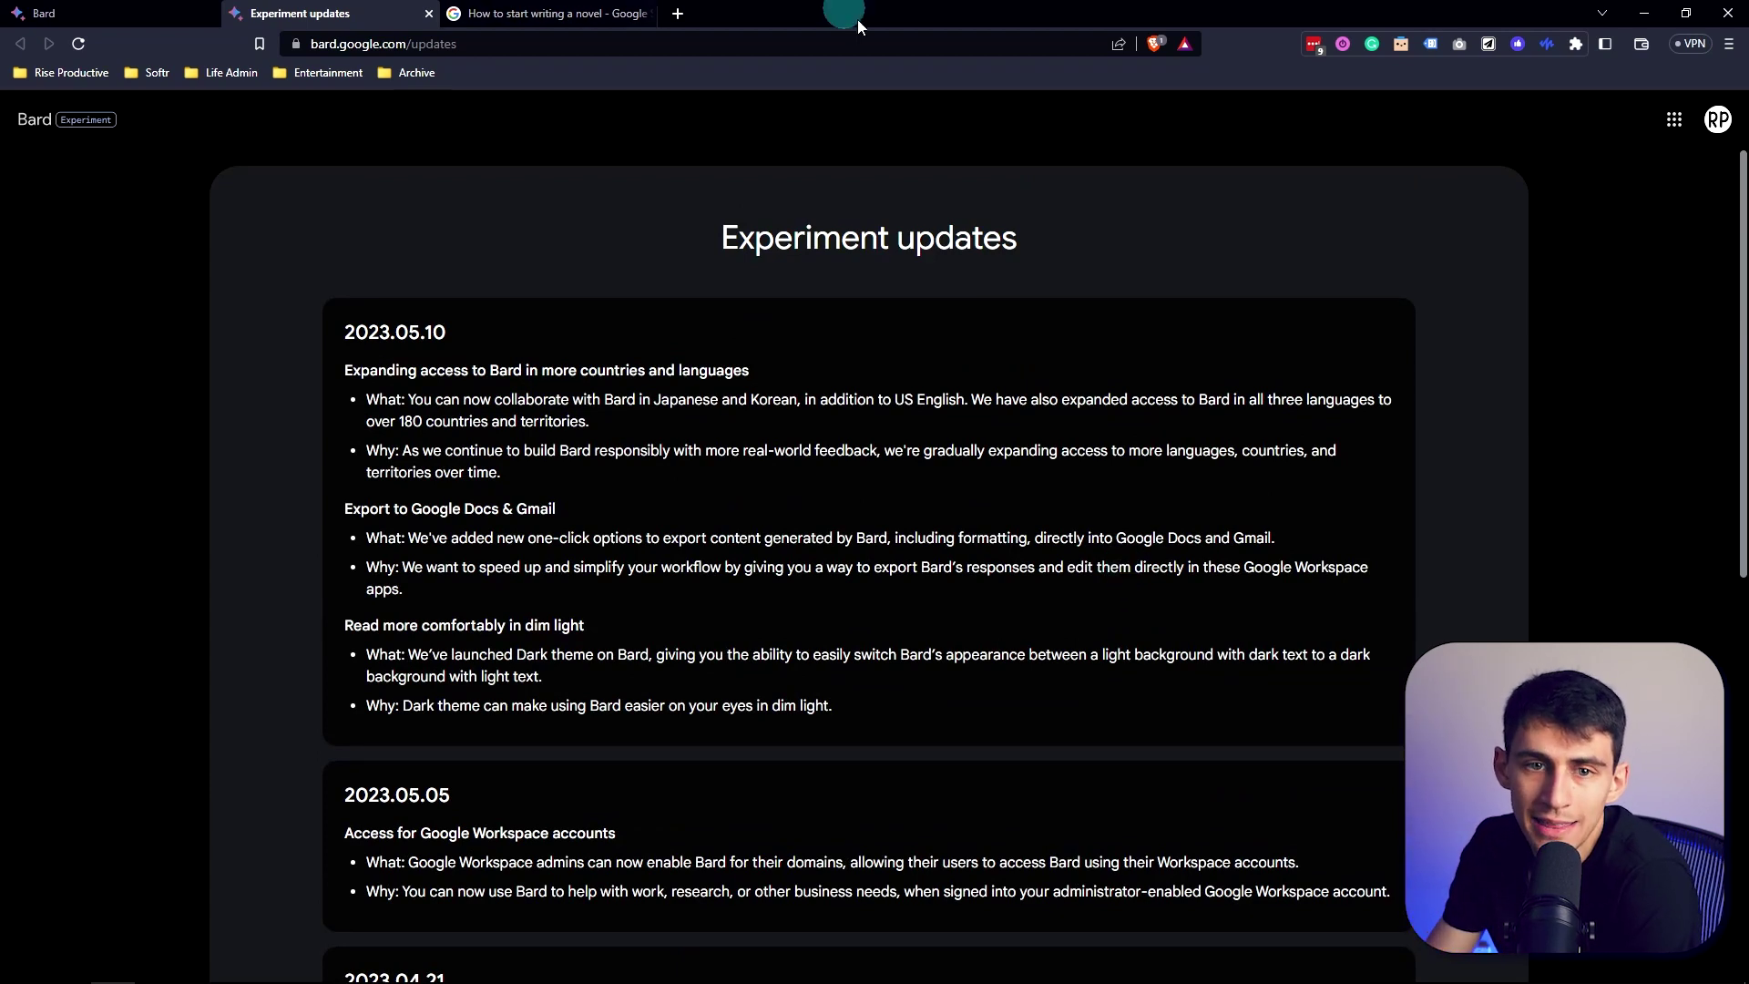
Step: Open admin.google.com in a new tab and sign in with the administrator account
left_click(674, 15)
key("ctrl+v")
key("Return")
left_click(1060, 250)
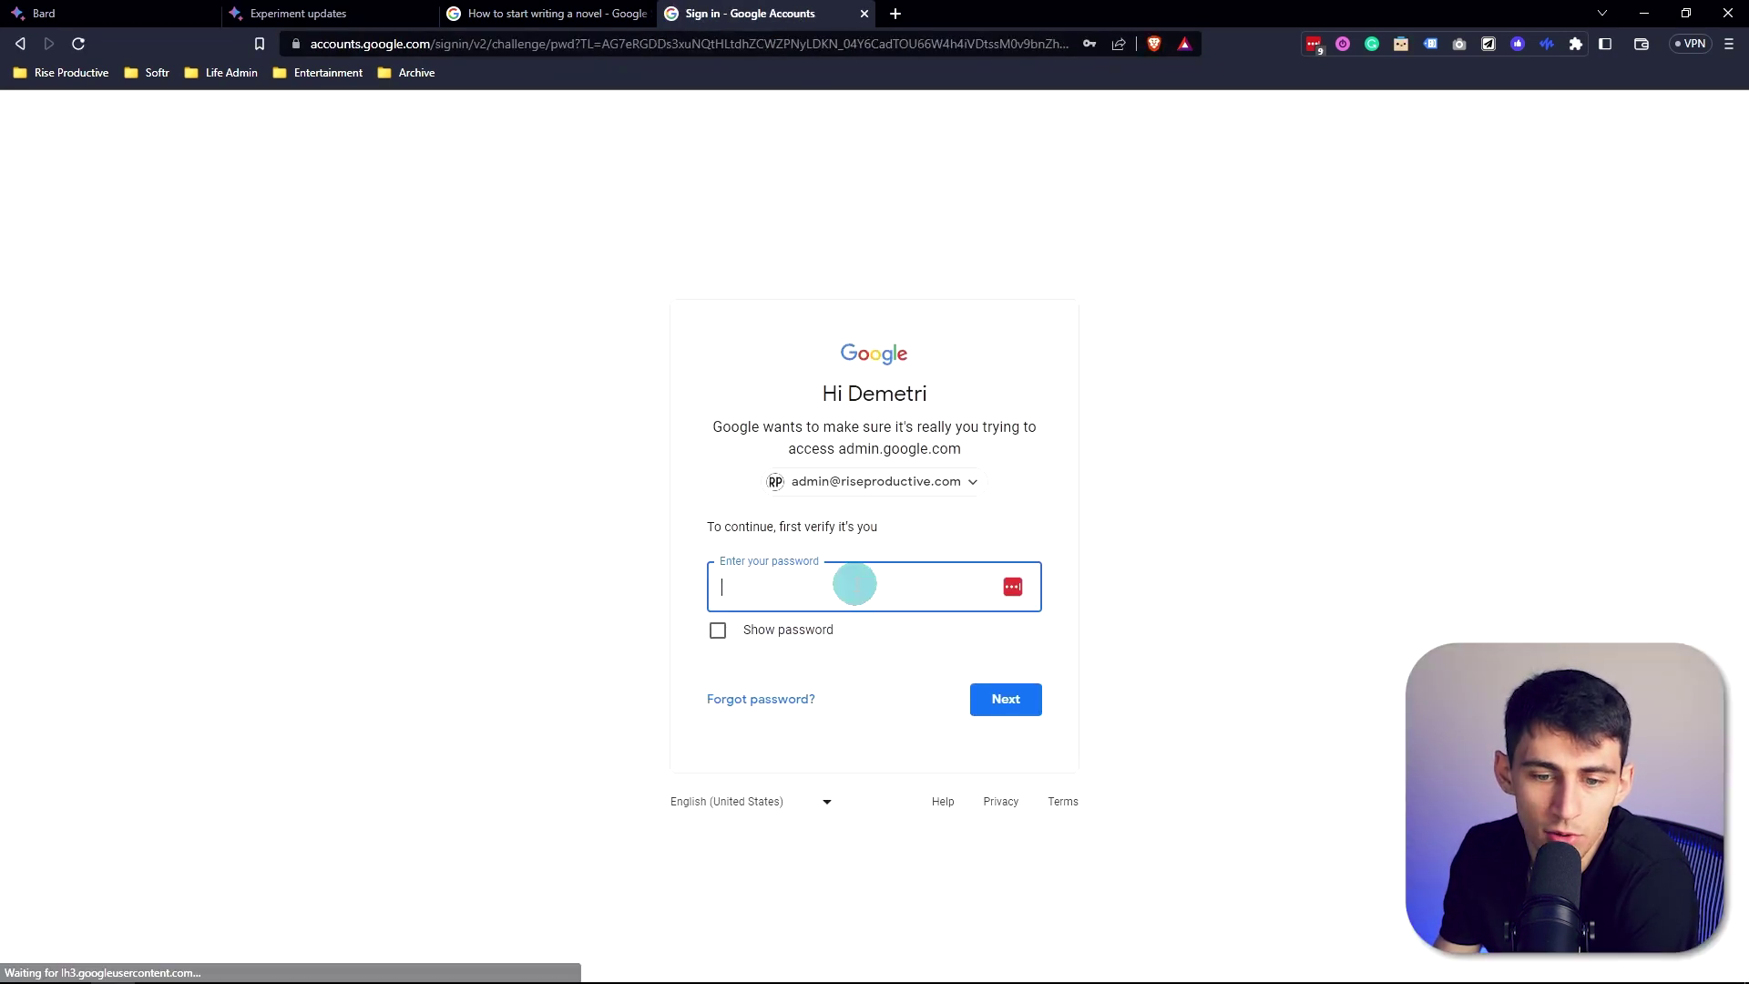
left_click(1036, 592)
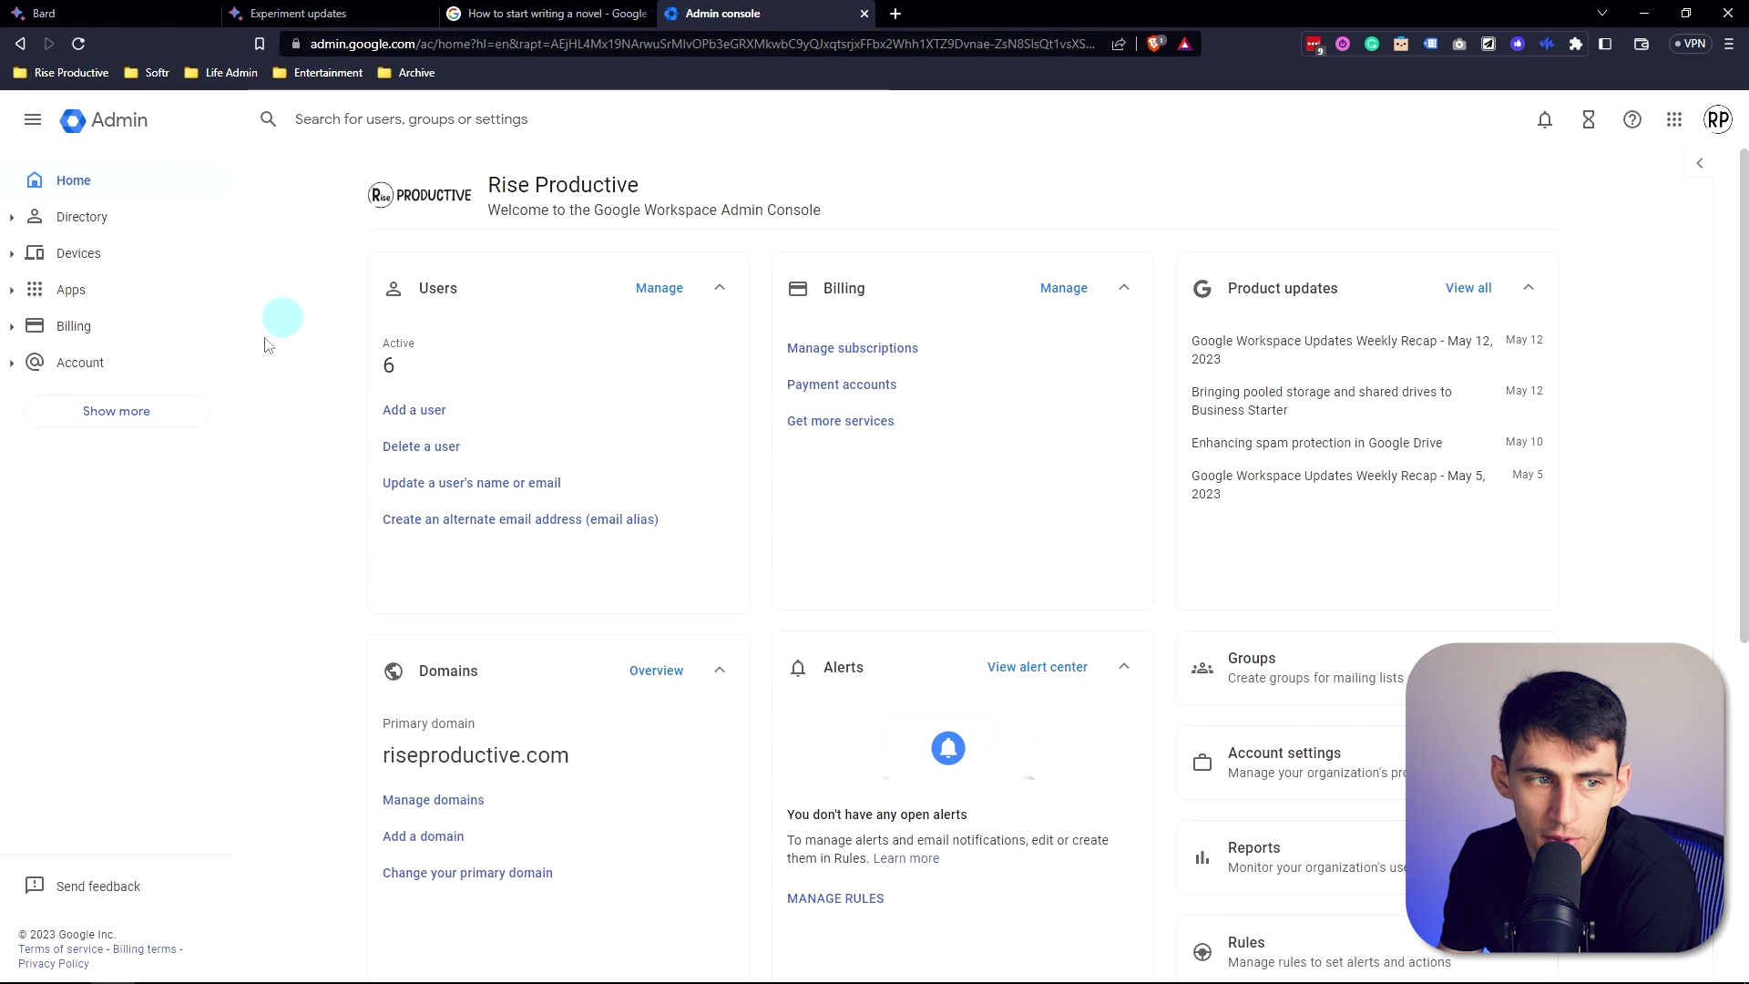
Step: Go to Apps > Additional Google services and select Early Access Apps
left_click(14, 293)
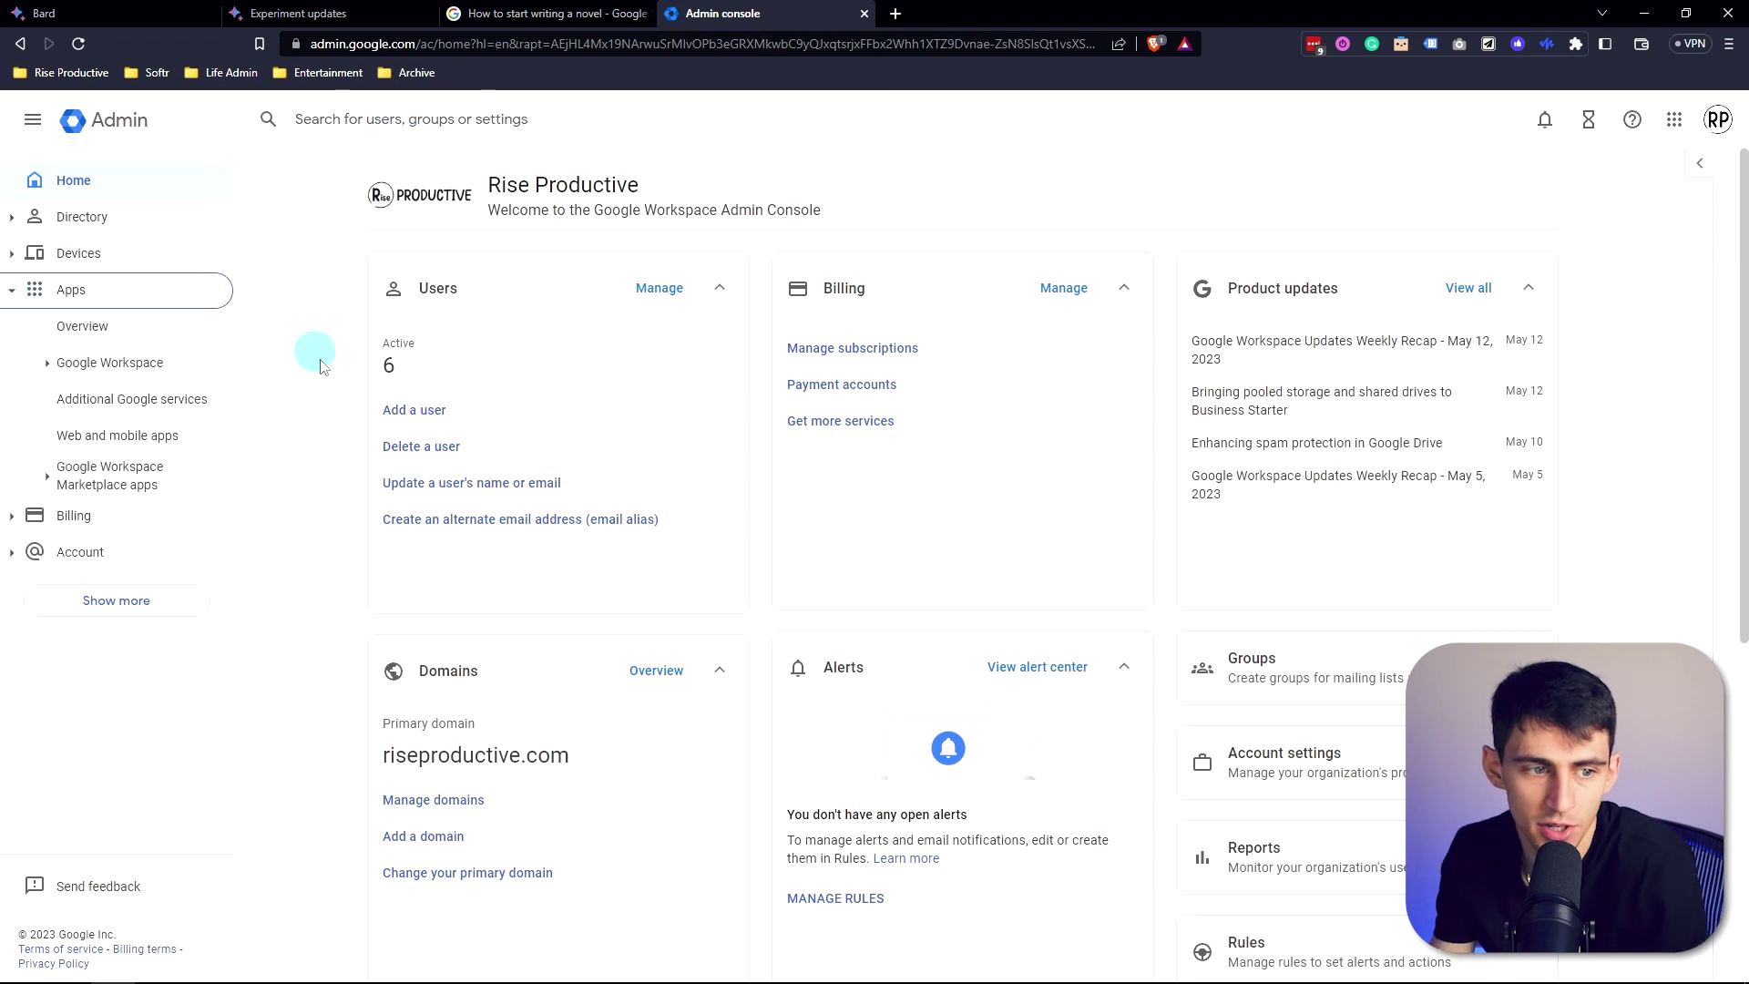
left_click(135, 403)
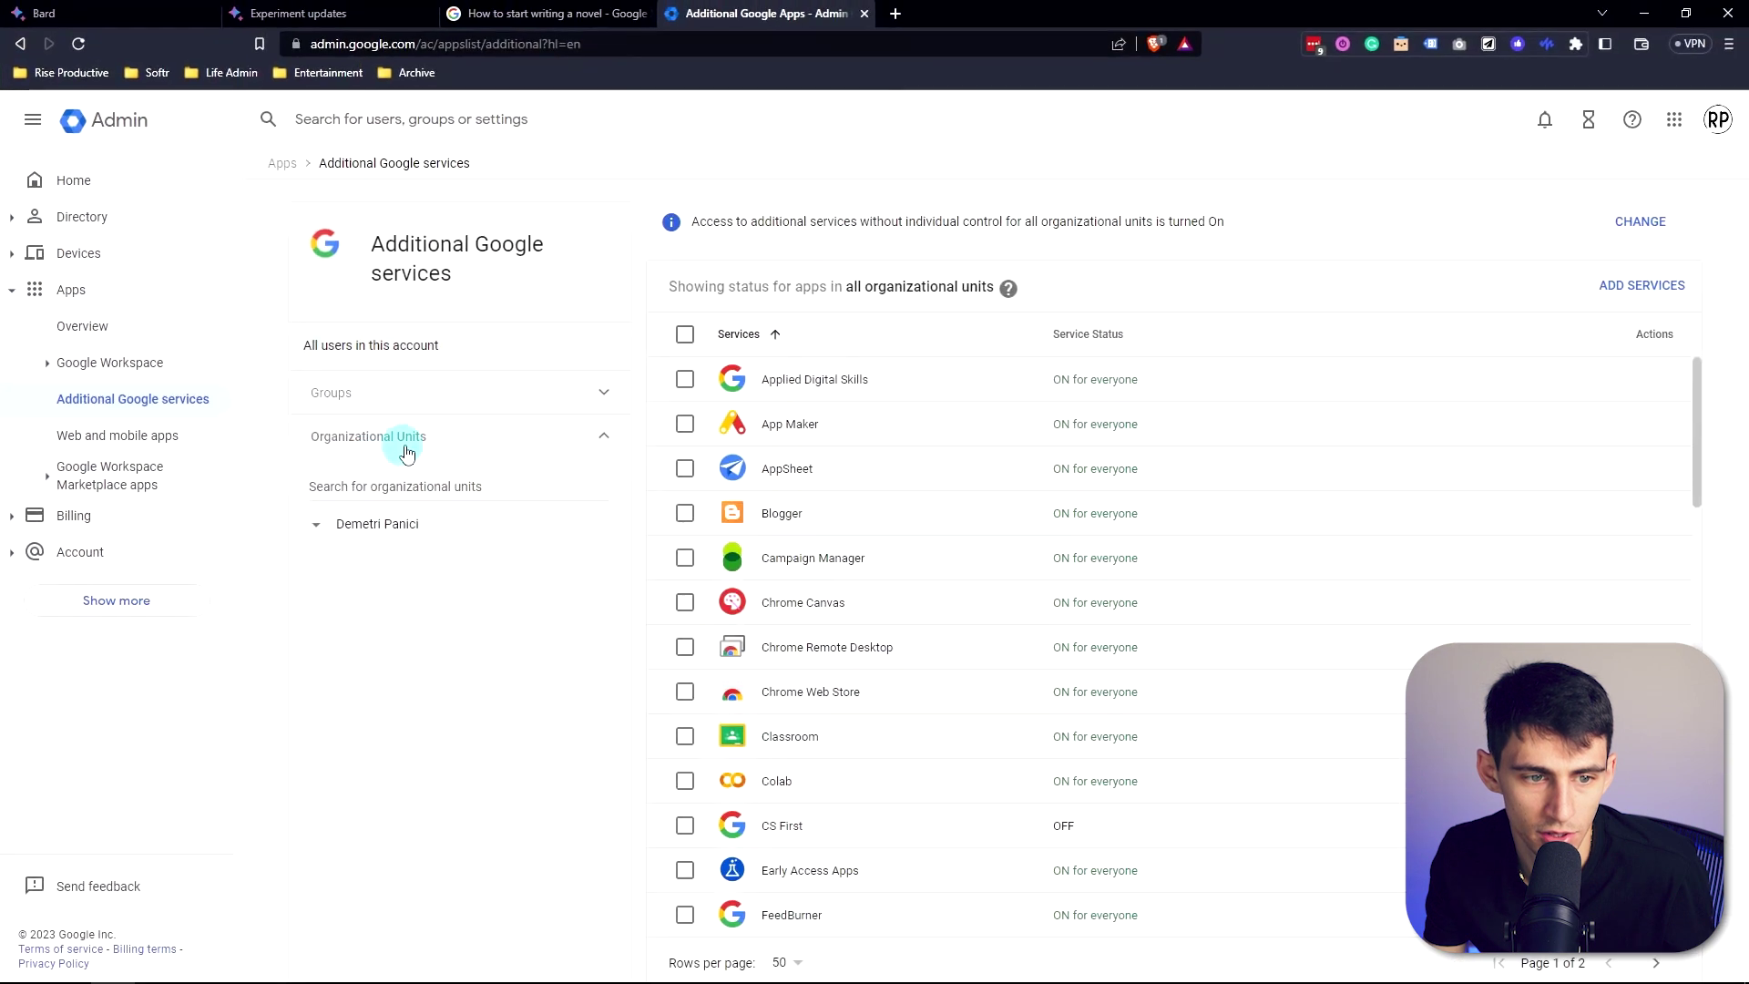
scroll(704, 421, "down", 2)
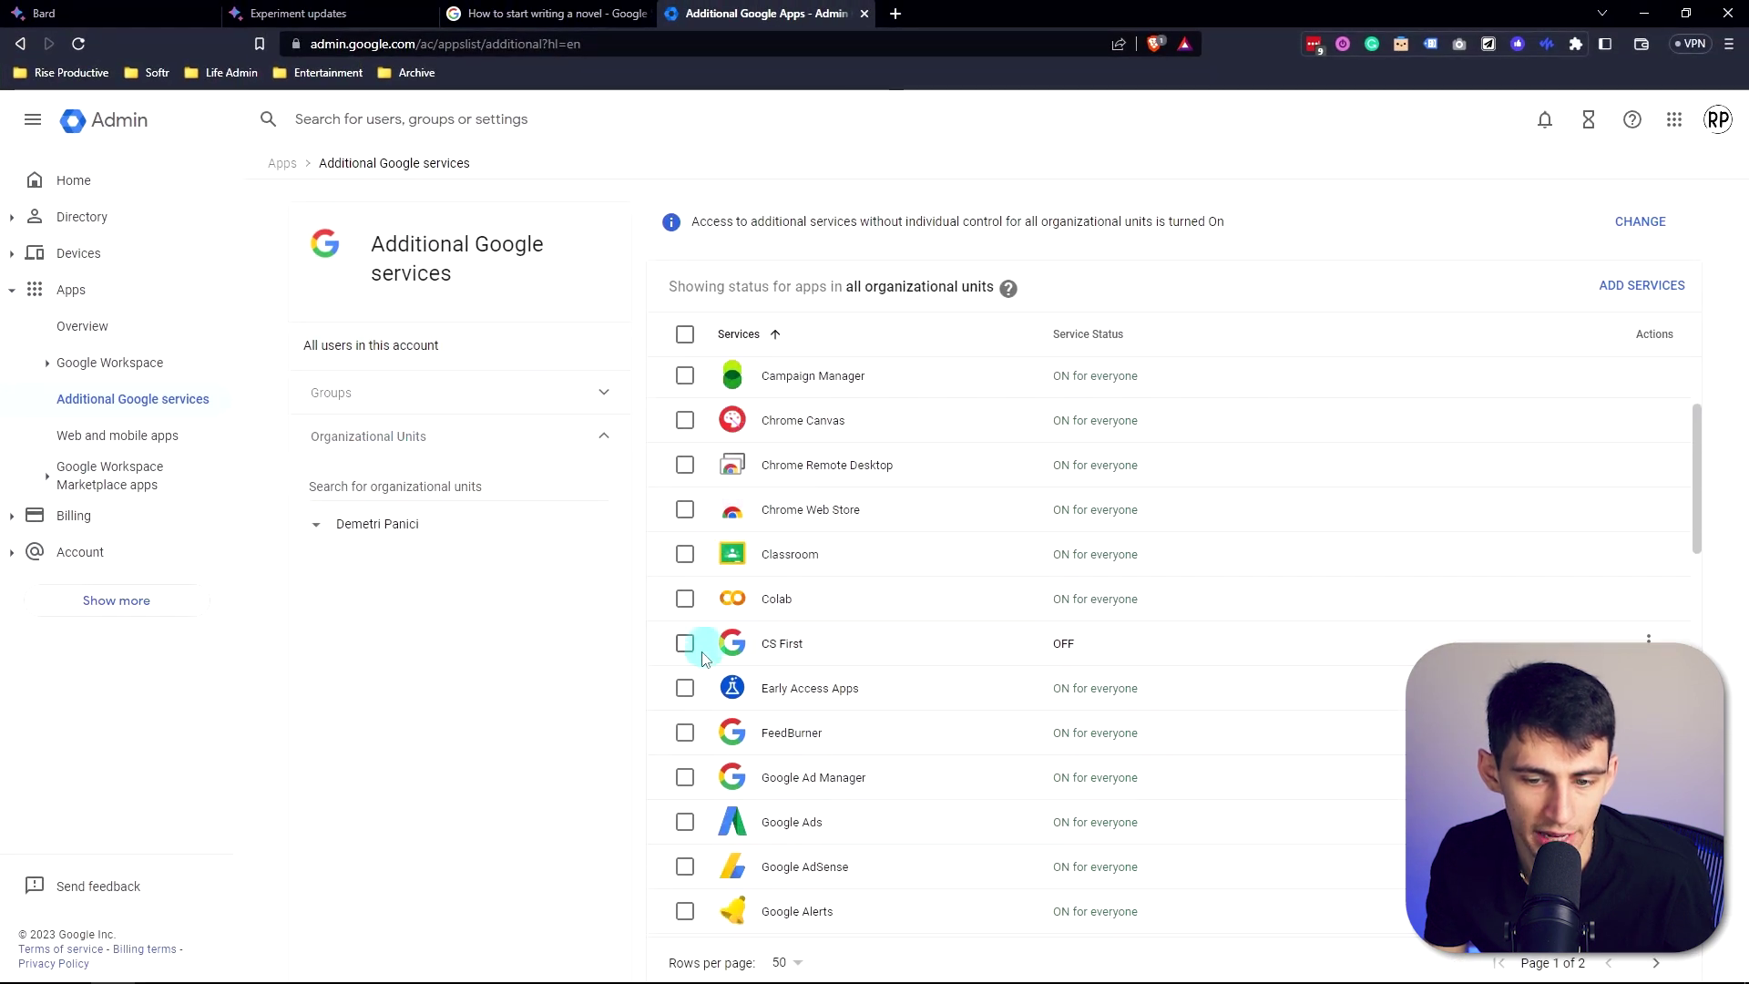
left_click(685, 688)
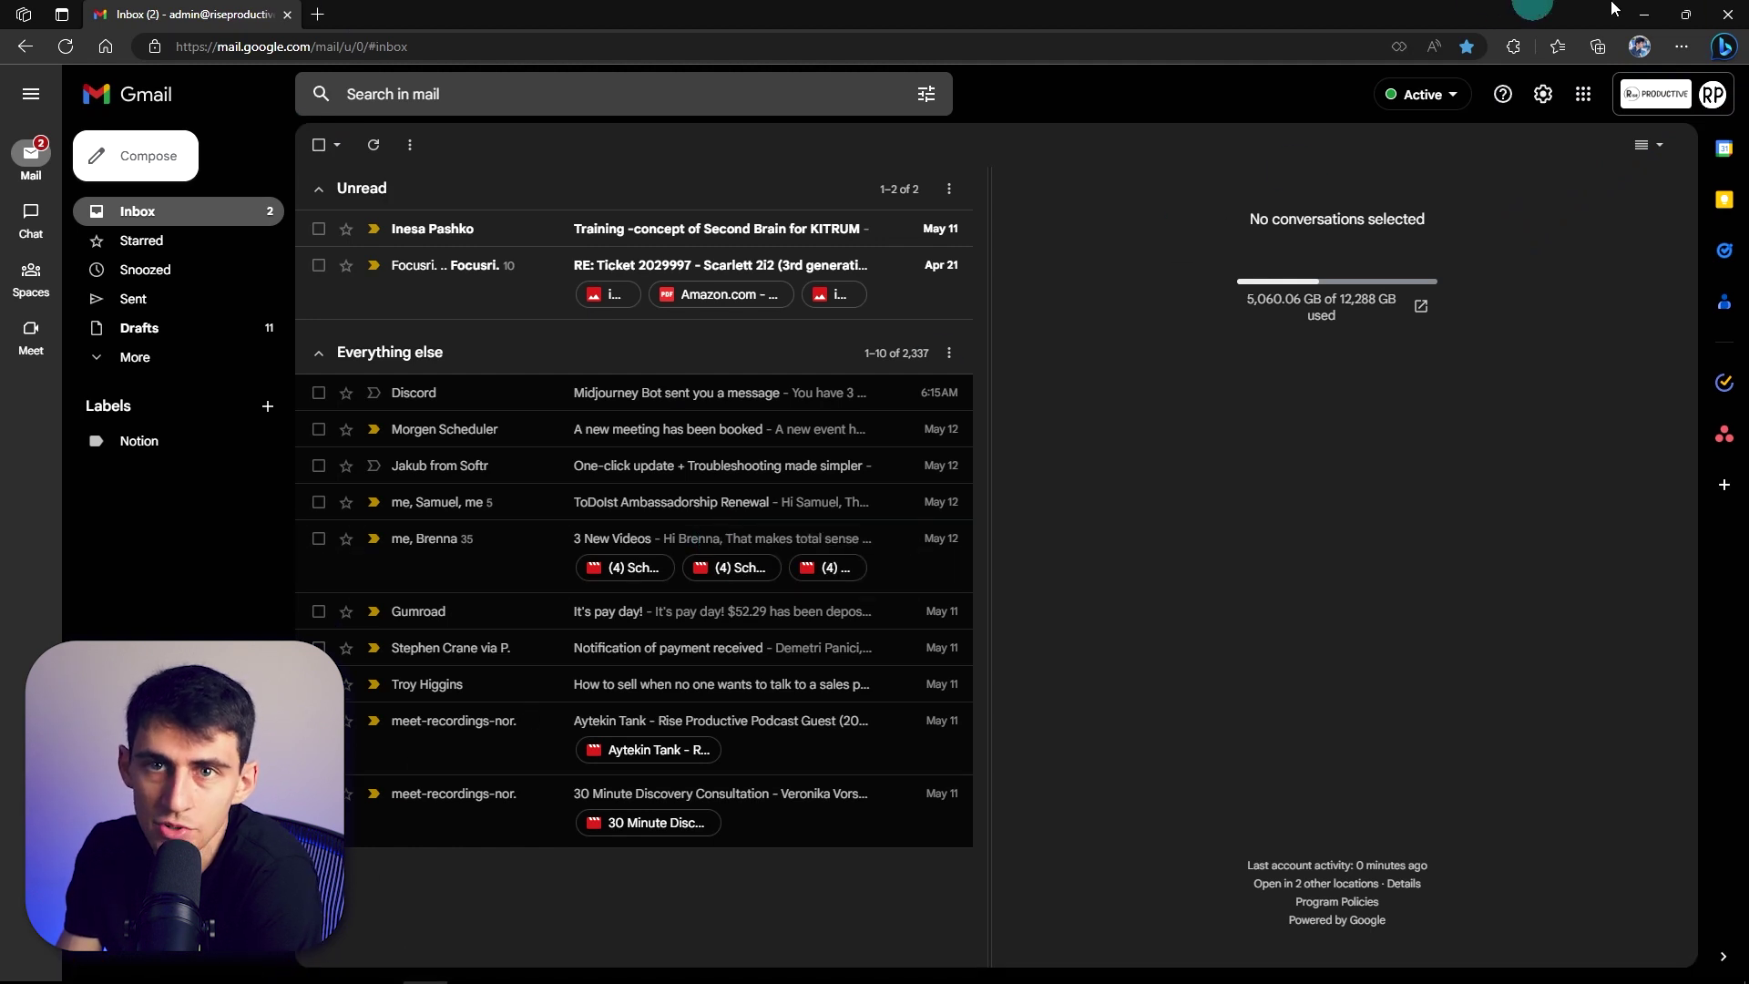
Step: Open the Bing AI sidebar's Compose panel and choose Email as the format
left_click(1724, 47)
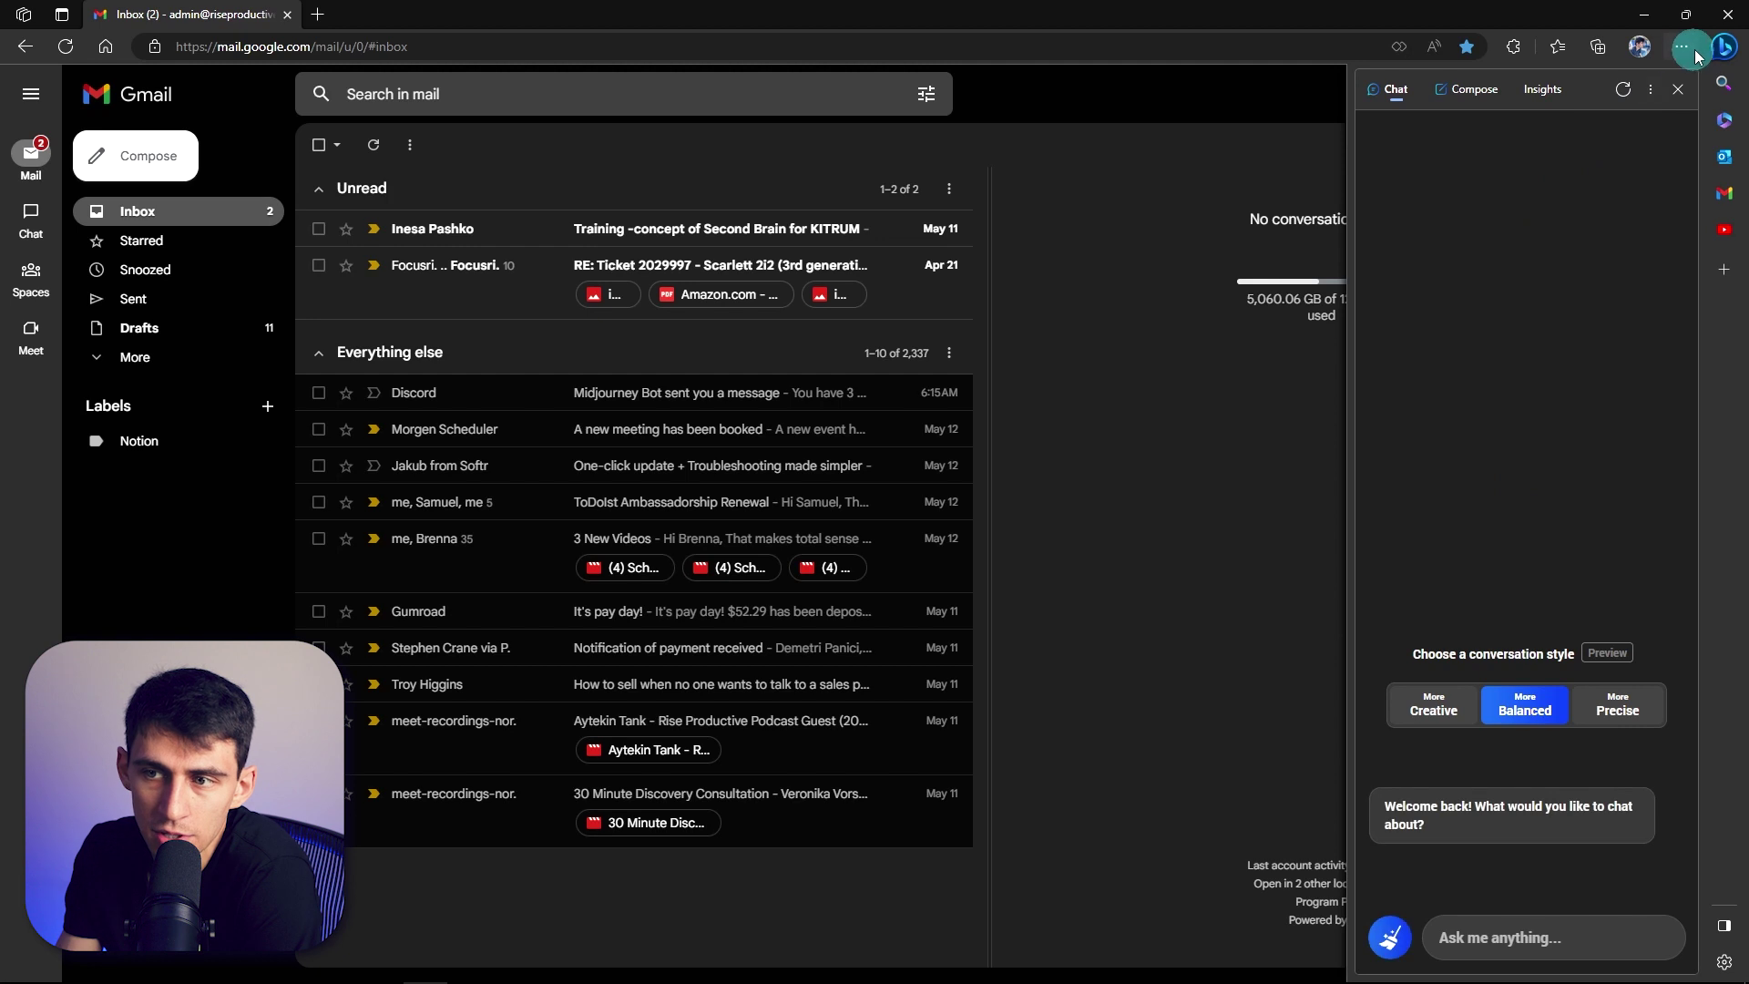
left_click(1723, 47)
left_click(1724, 47)
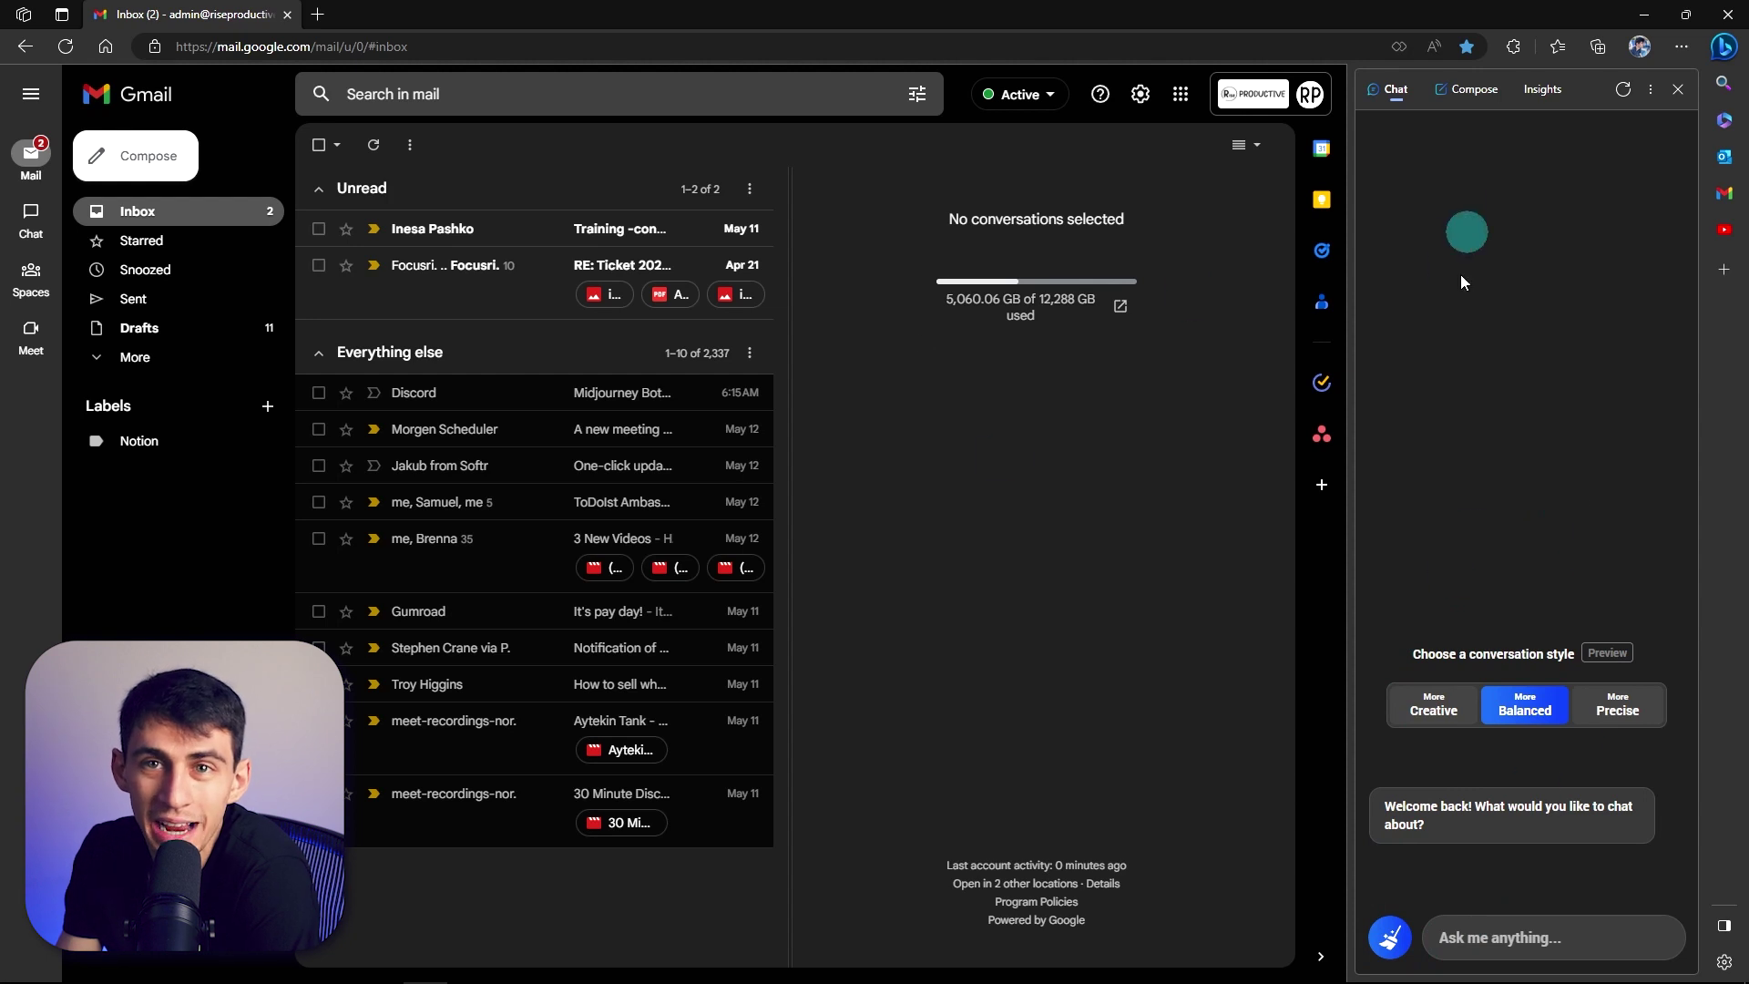
left_click(1462, 88)
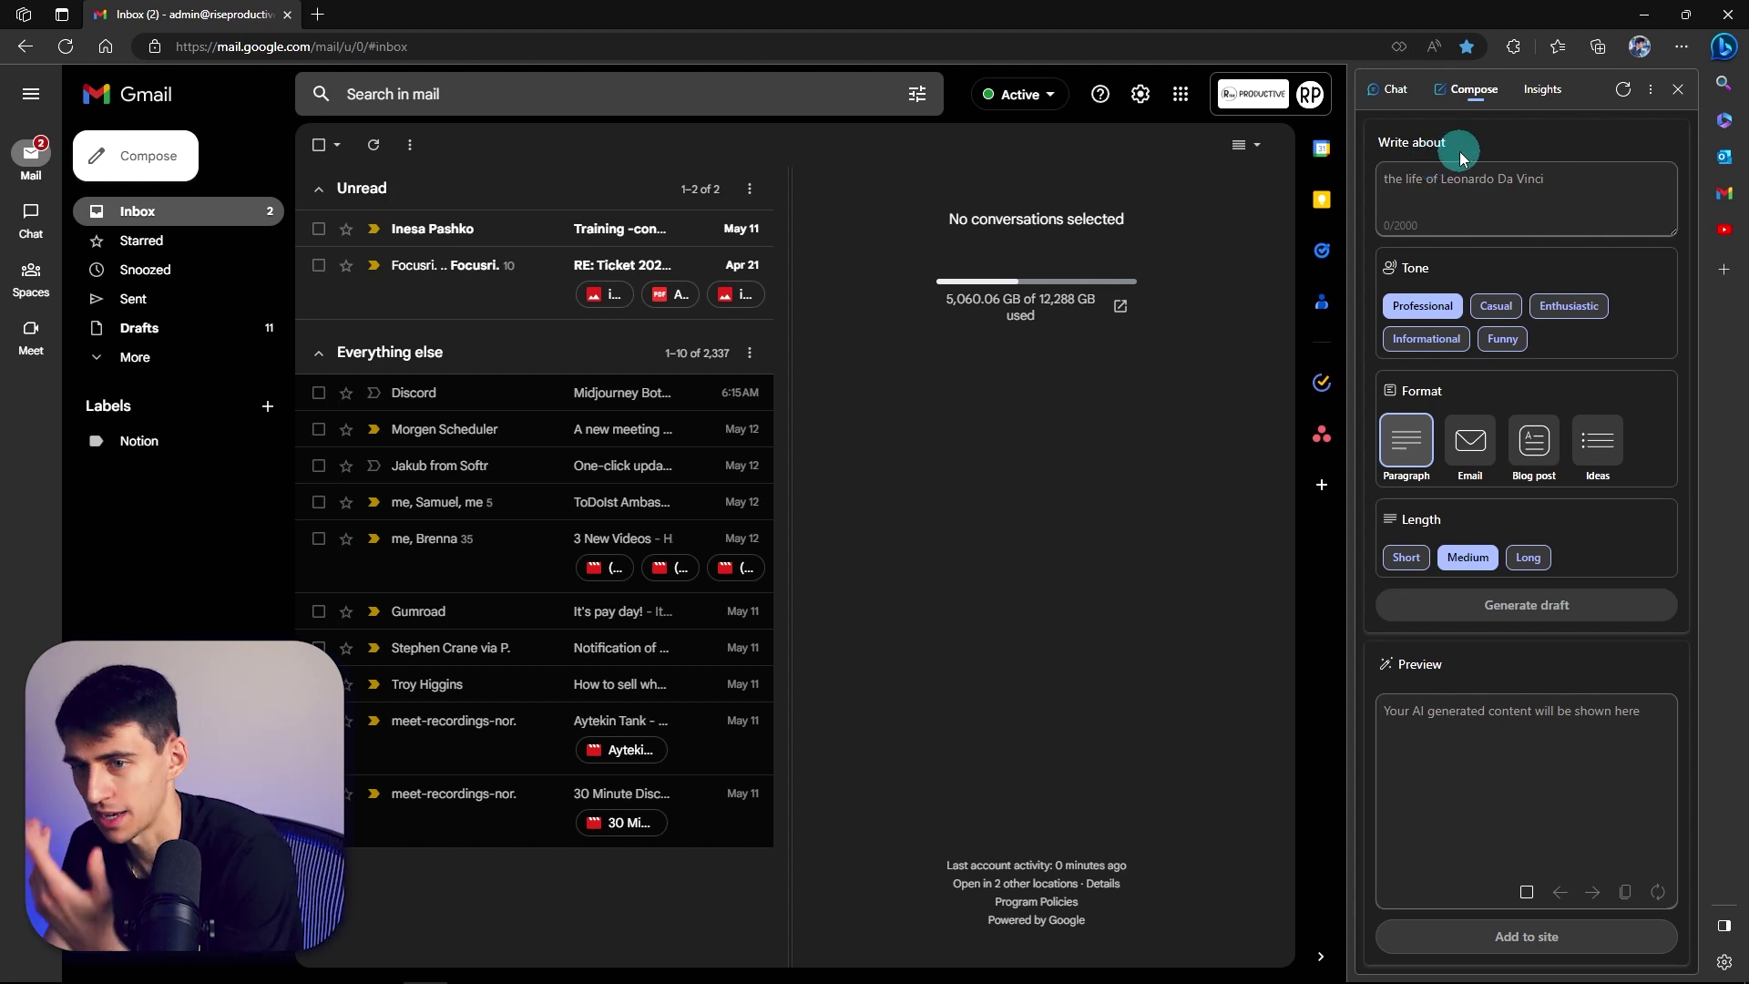
left_click(1470, 455)
Step: Generate an email draft telling the boss the TPS reports arrive tomorrow
left_click(1441, 201)
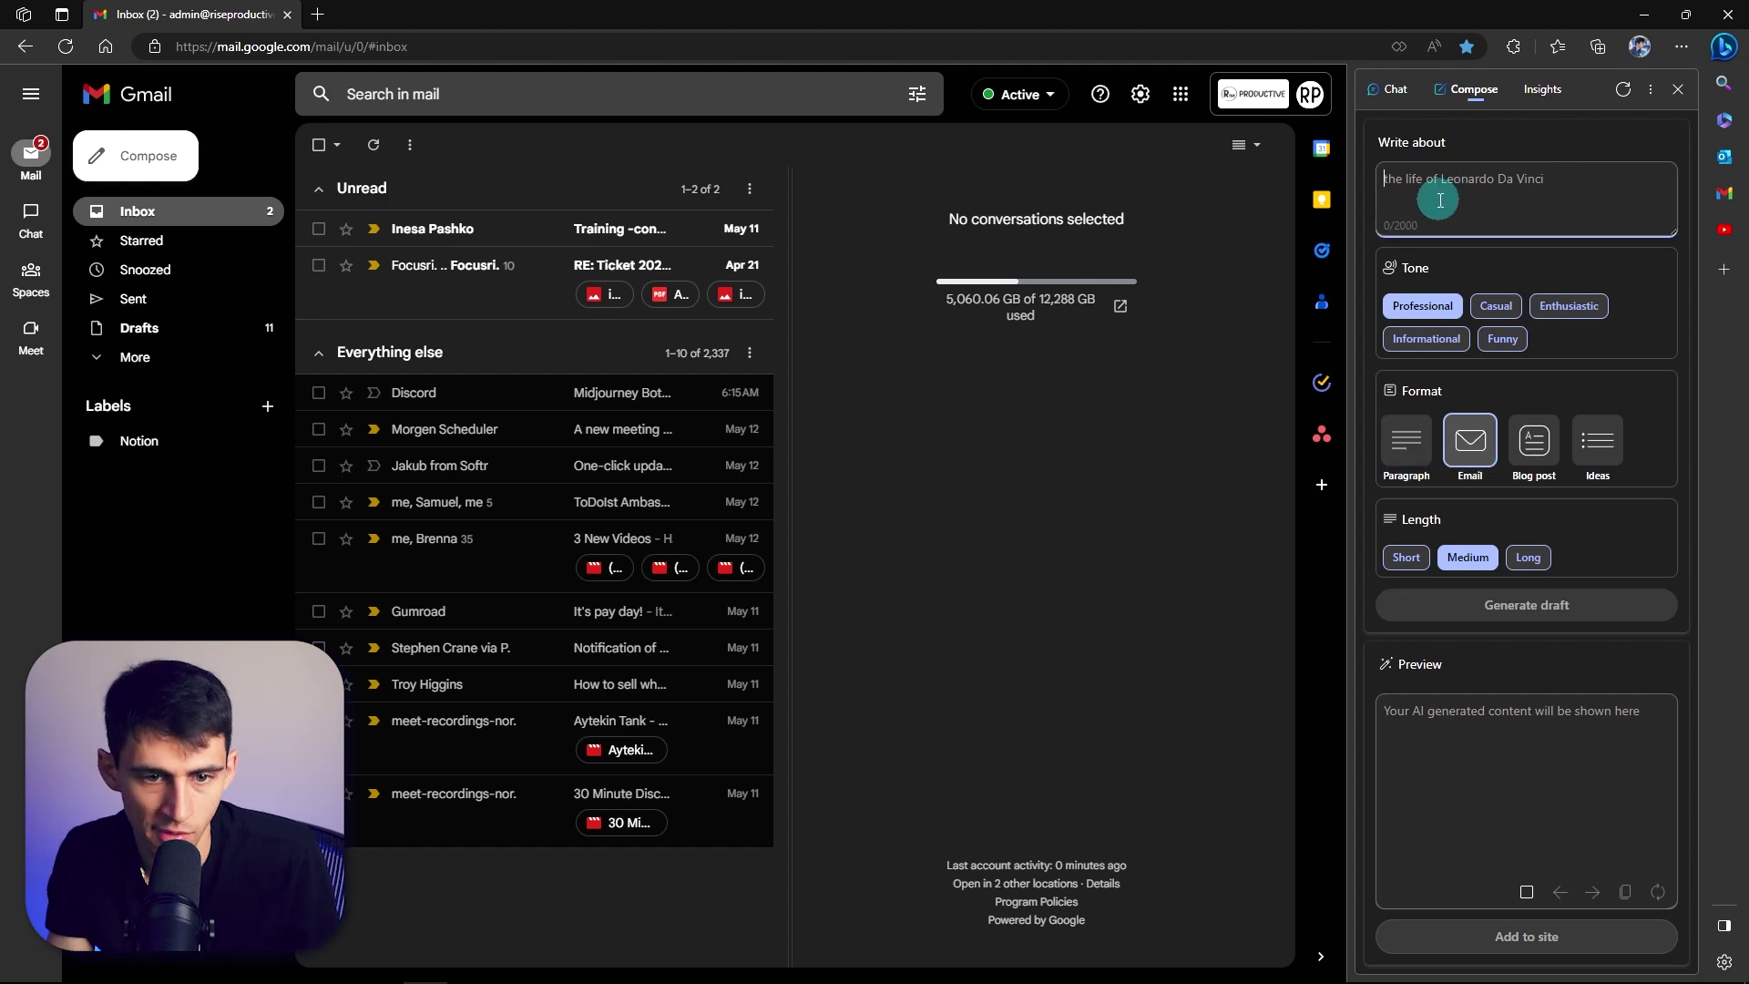
type("Tell my boss I will have the TPS reports available")
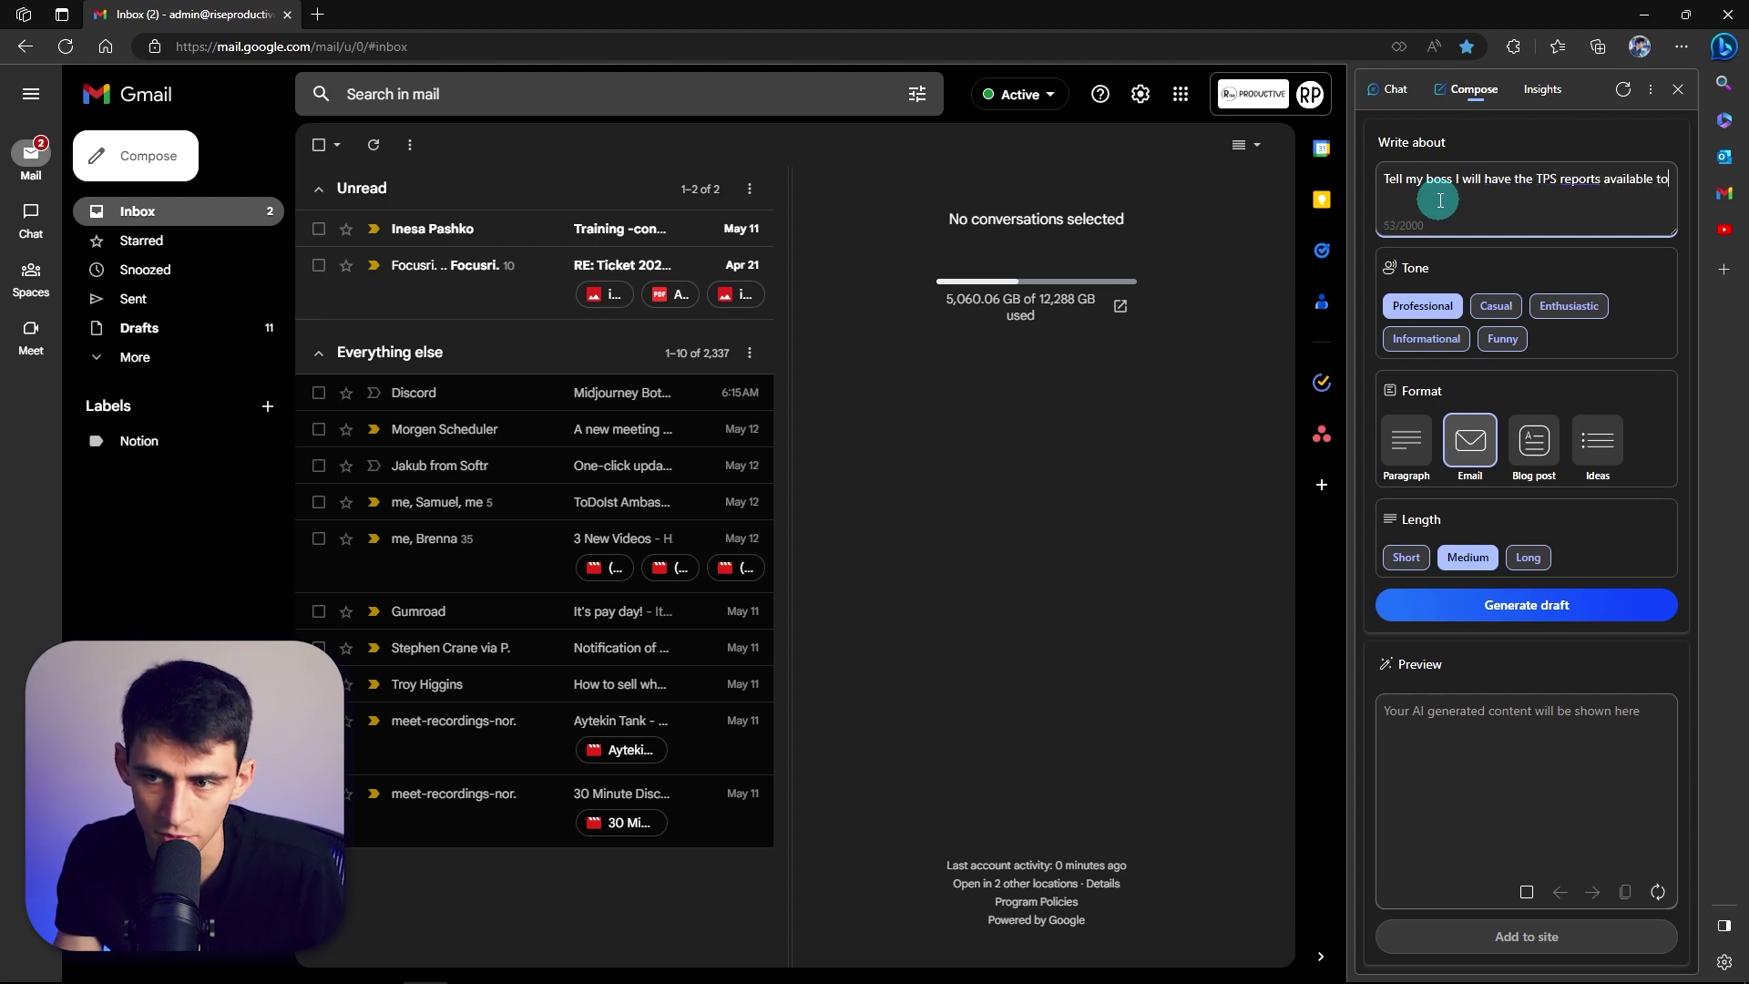
type("tomorrow")
key("Return")
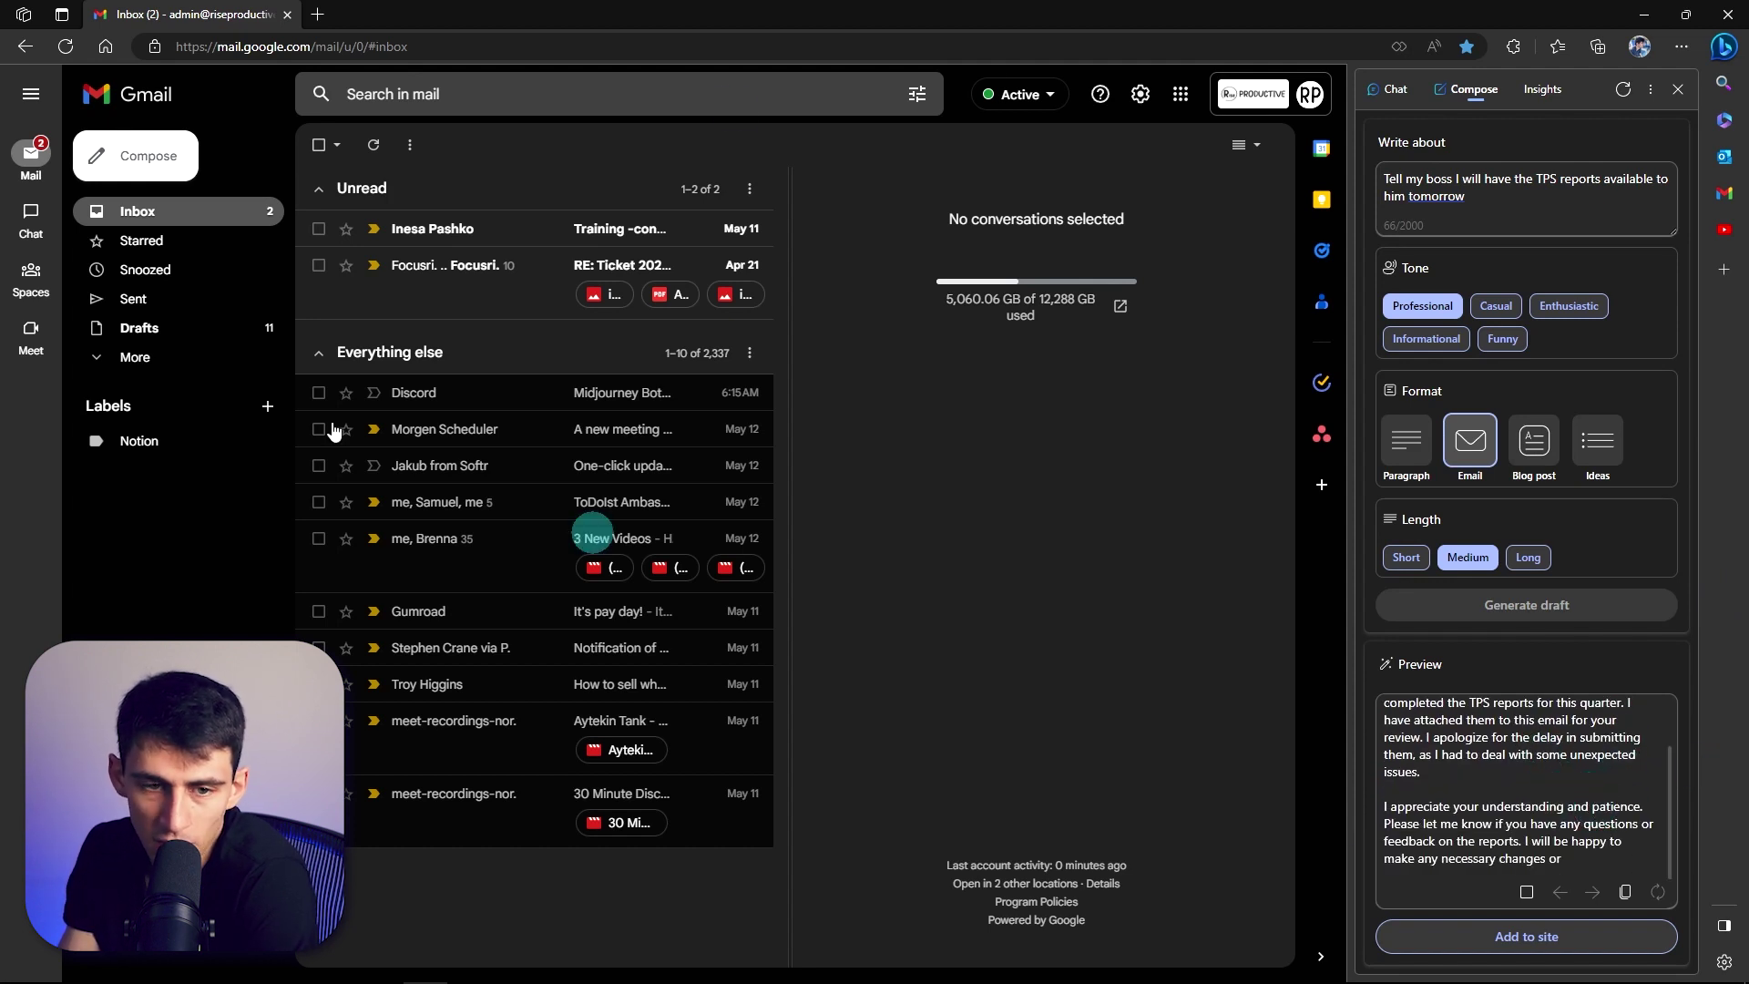
Step: Start a new Gmail message and add the generated TPS draft to it
left_click(152, 165)
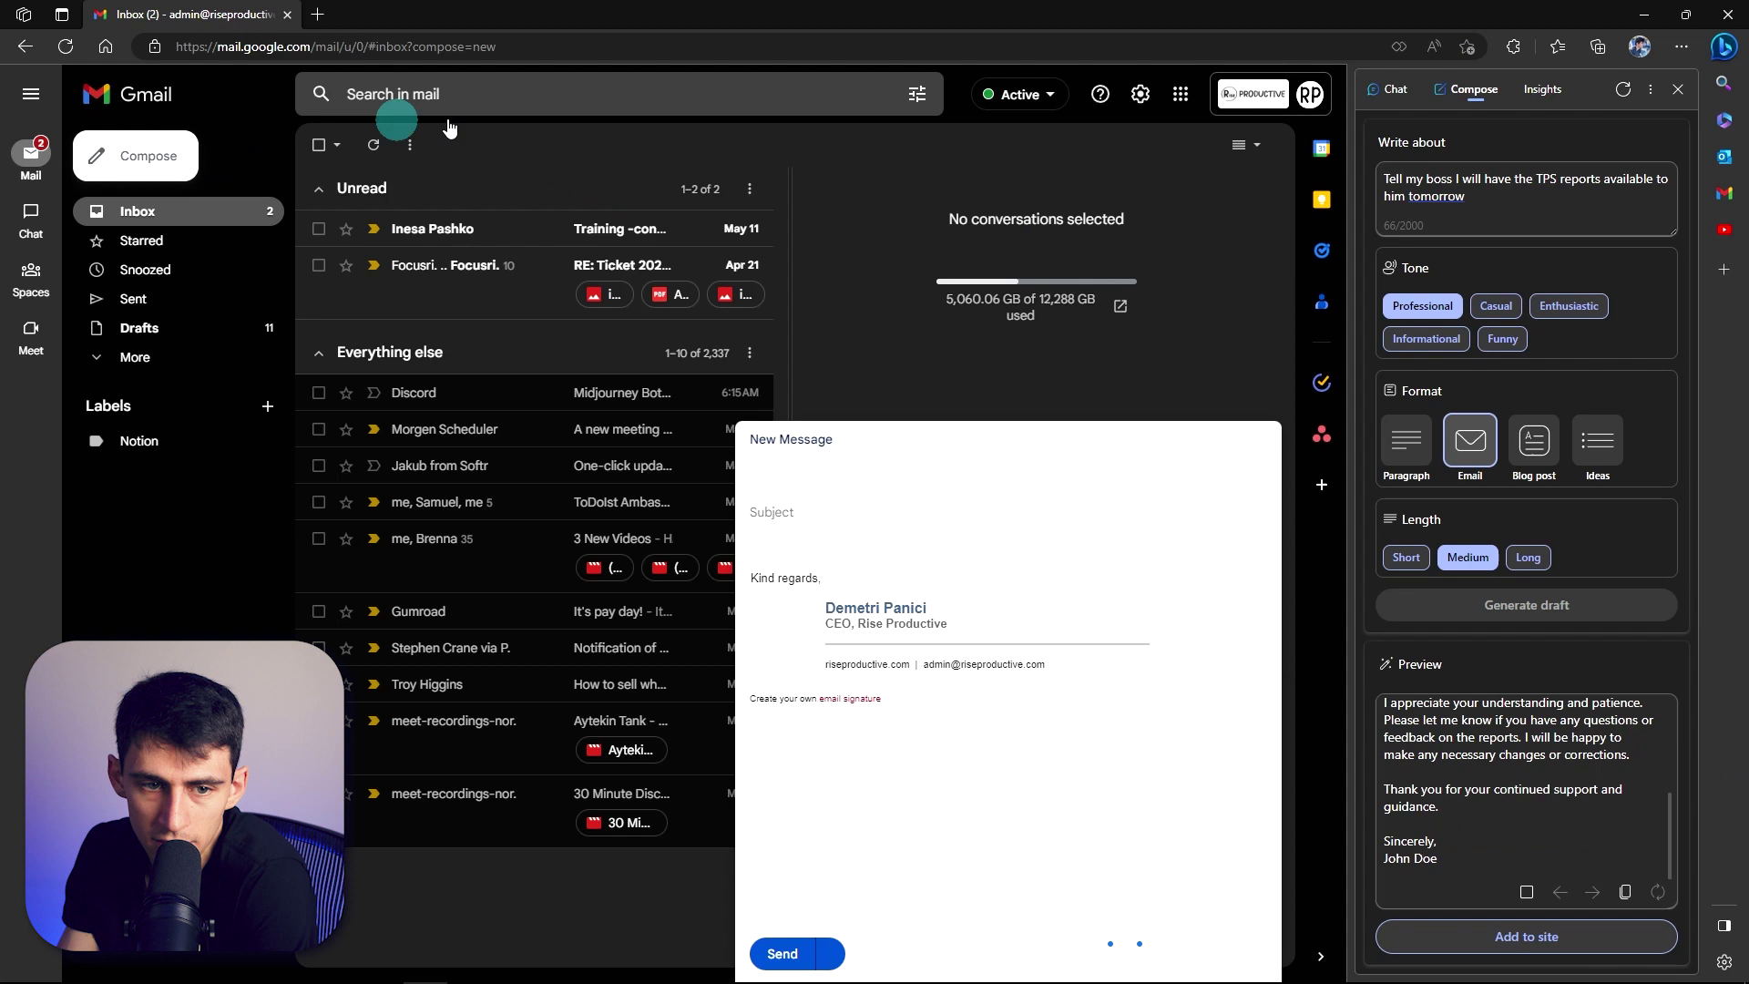
left_click(1527, 937)
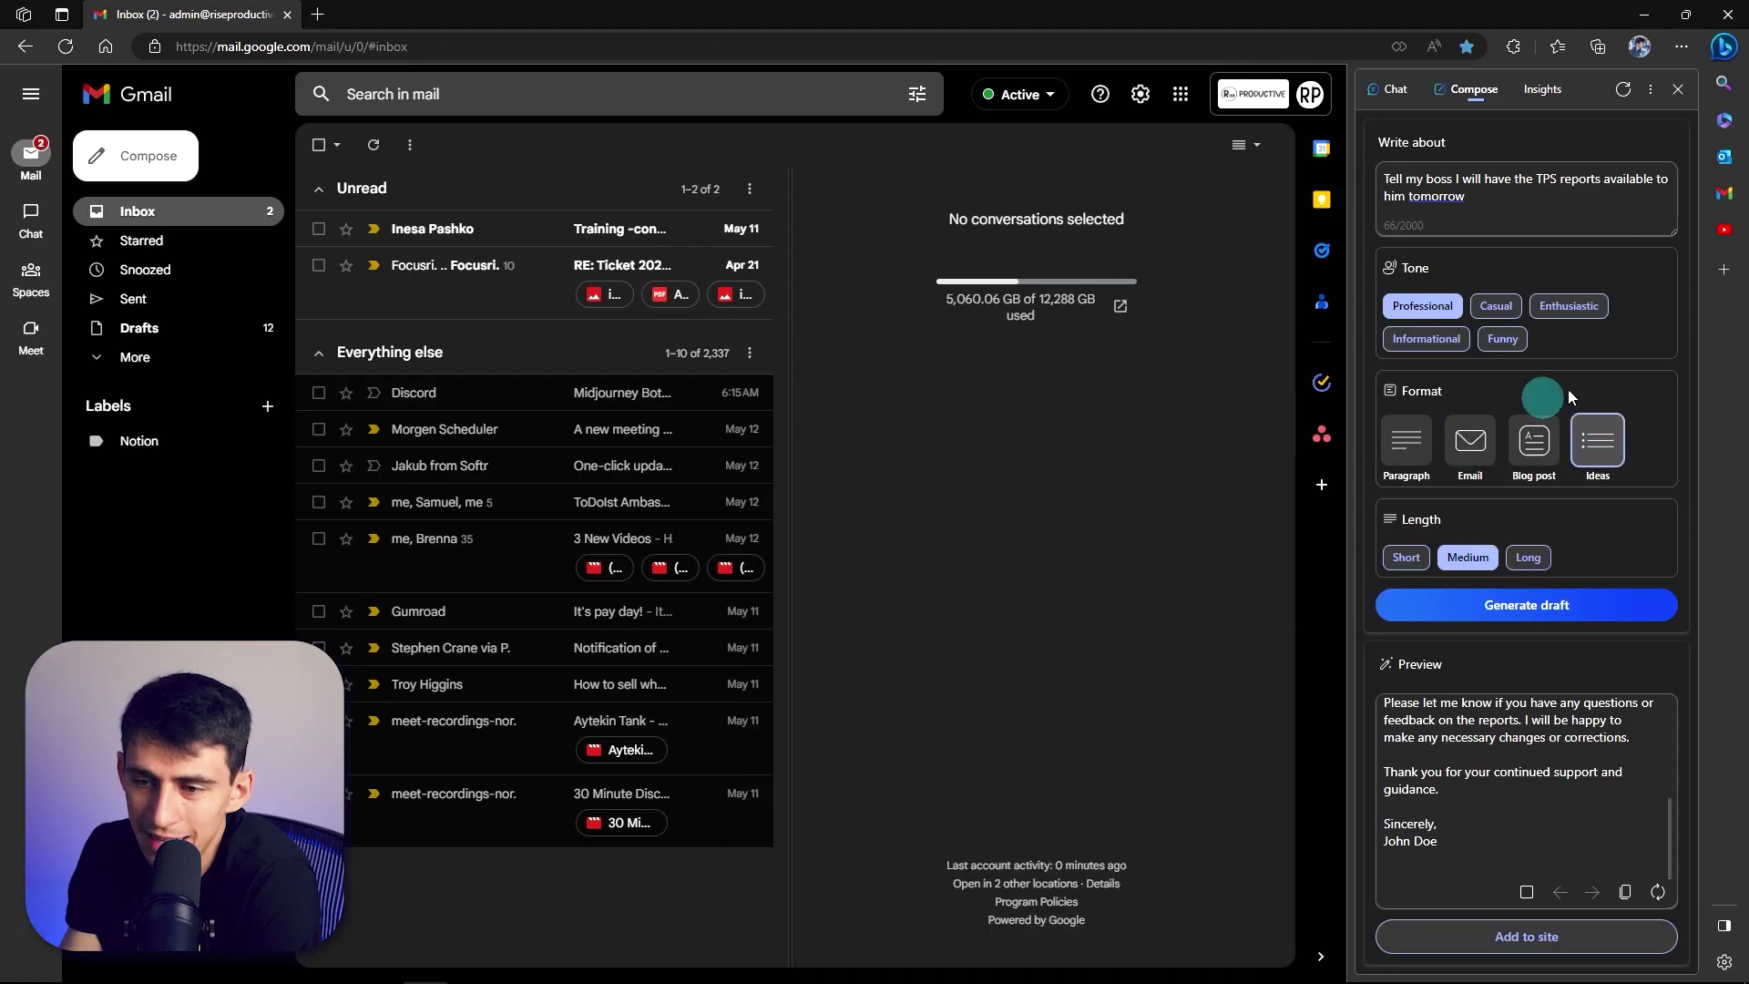
left_click(1482, 190)
Step: Replace the topic with 'what are 5 ways to make money using generative ai' and generate ideas
key("ctrl+a")
type("what")
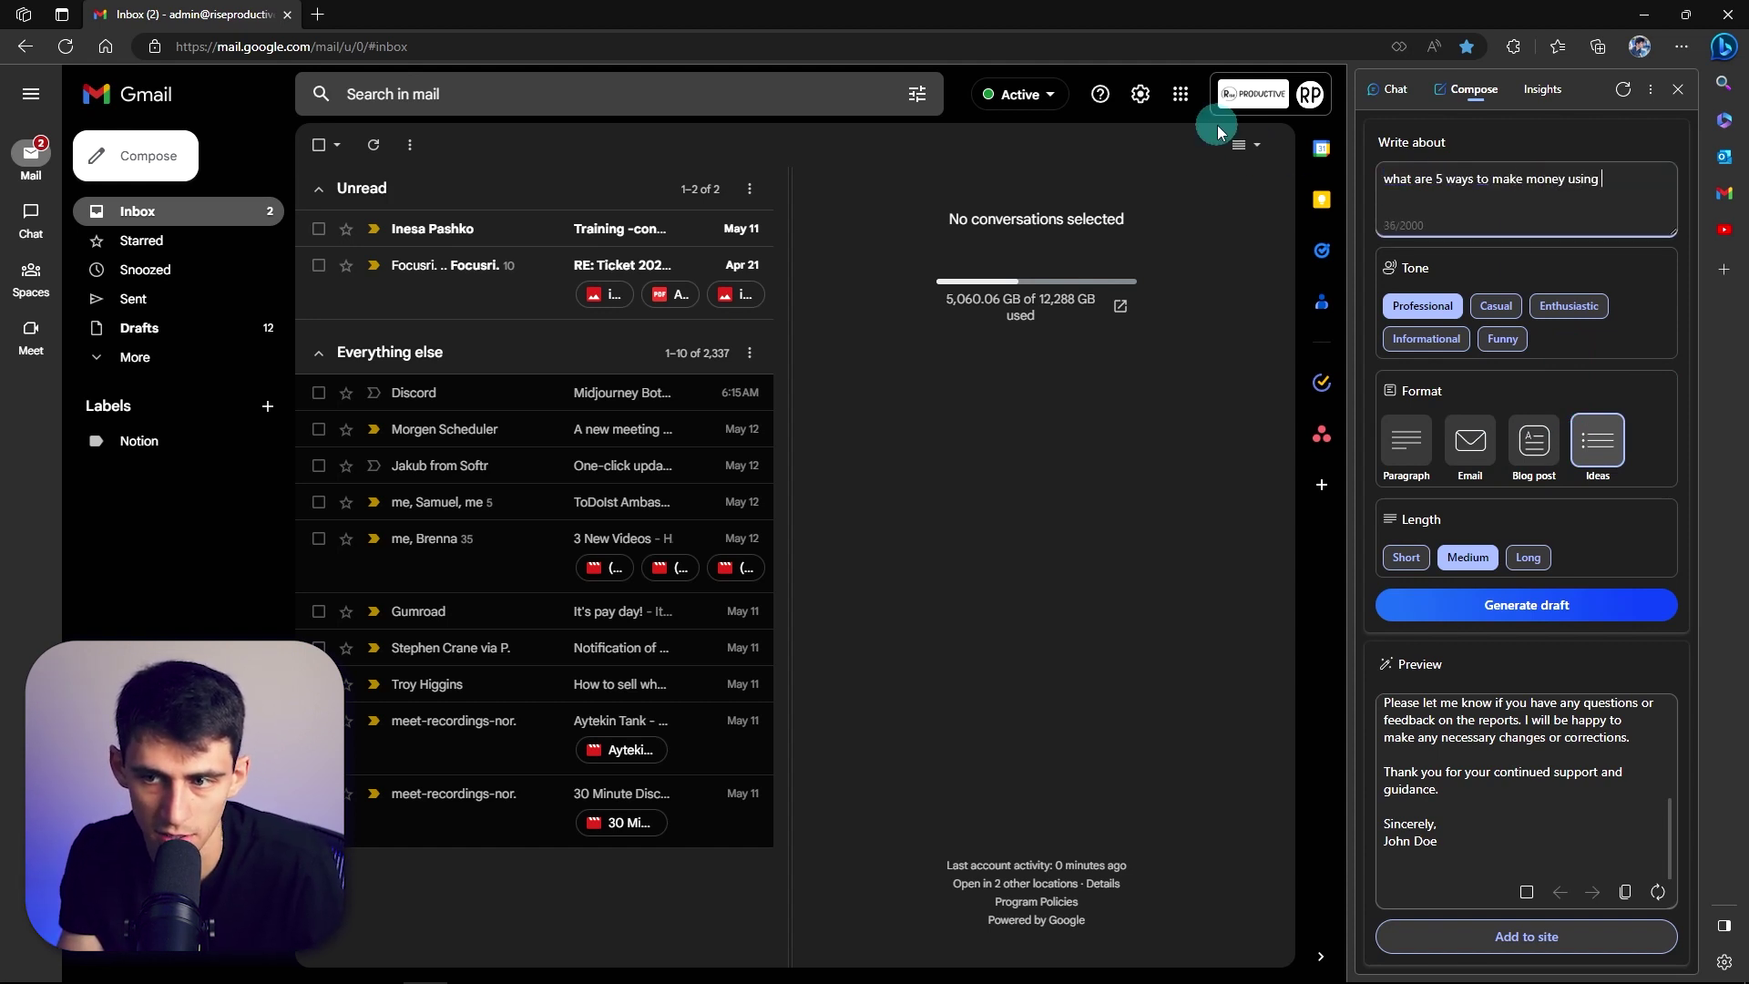
type("are 5 ways to make money using generative ai")
left_click(1519, 605)
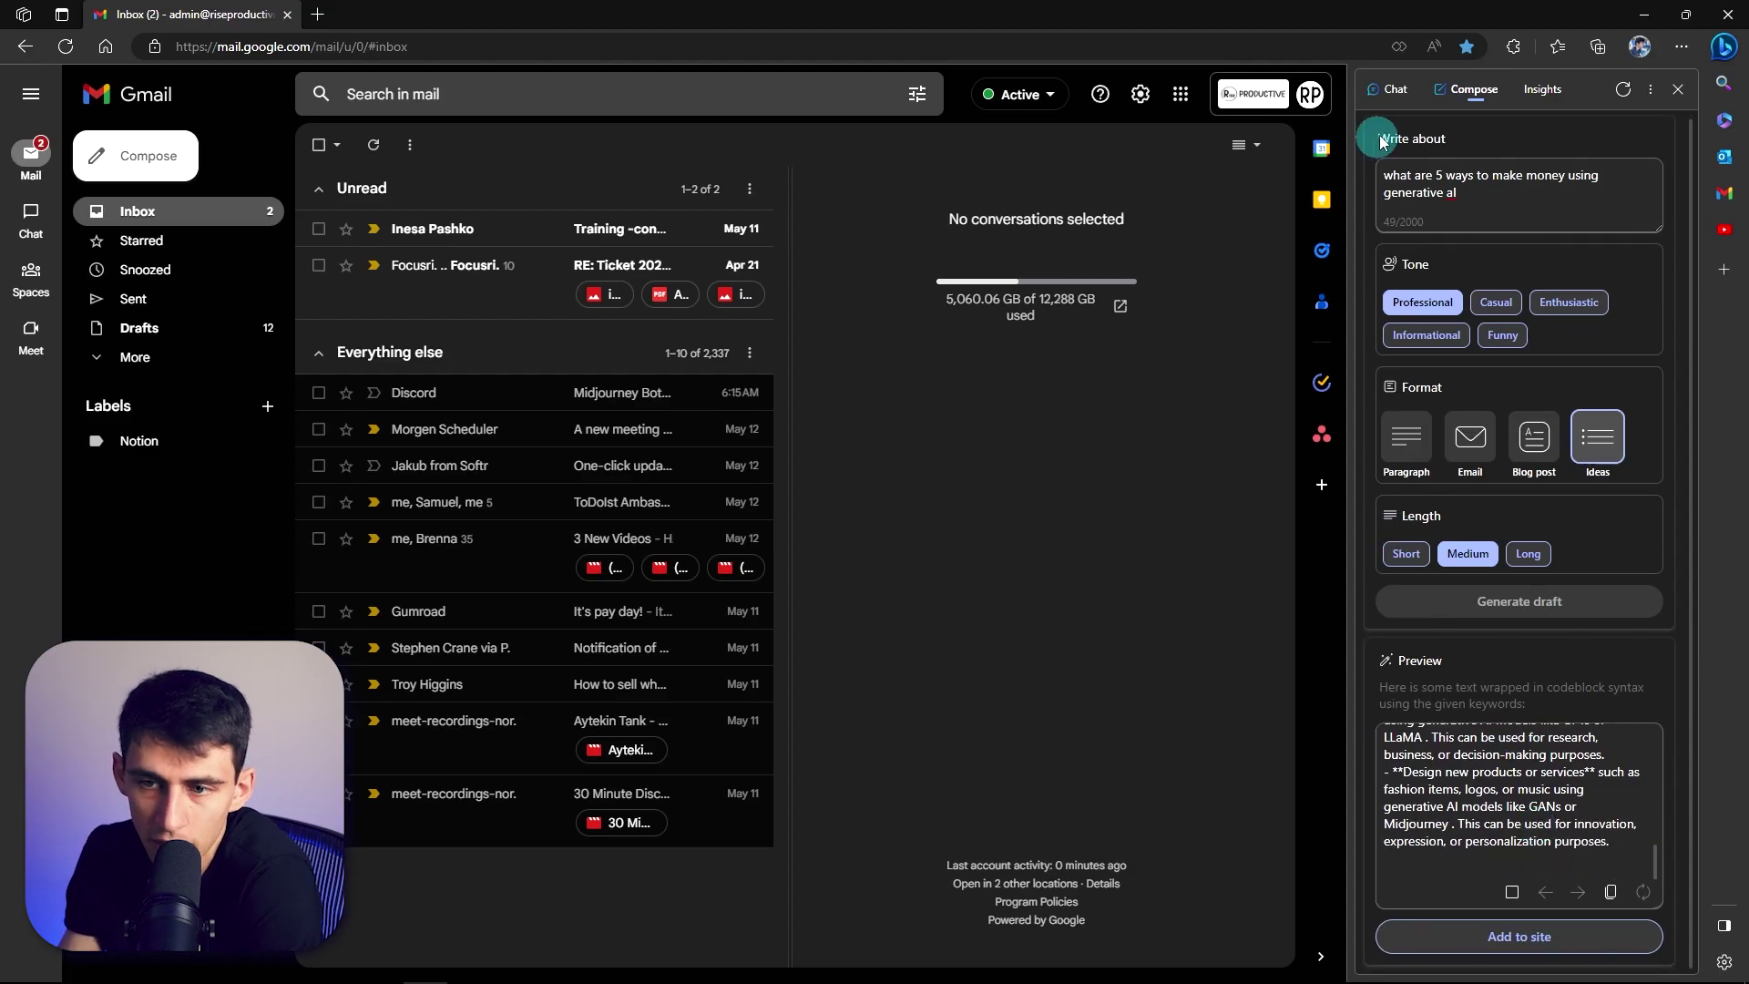
left_click(1389, 89)
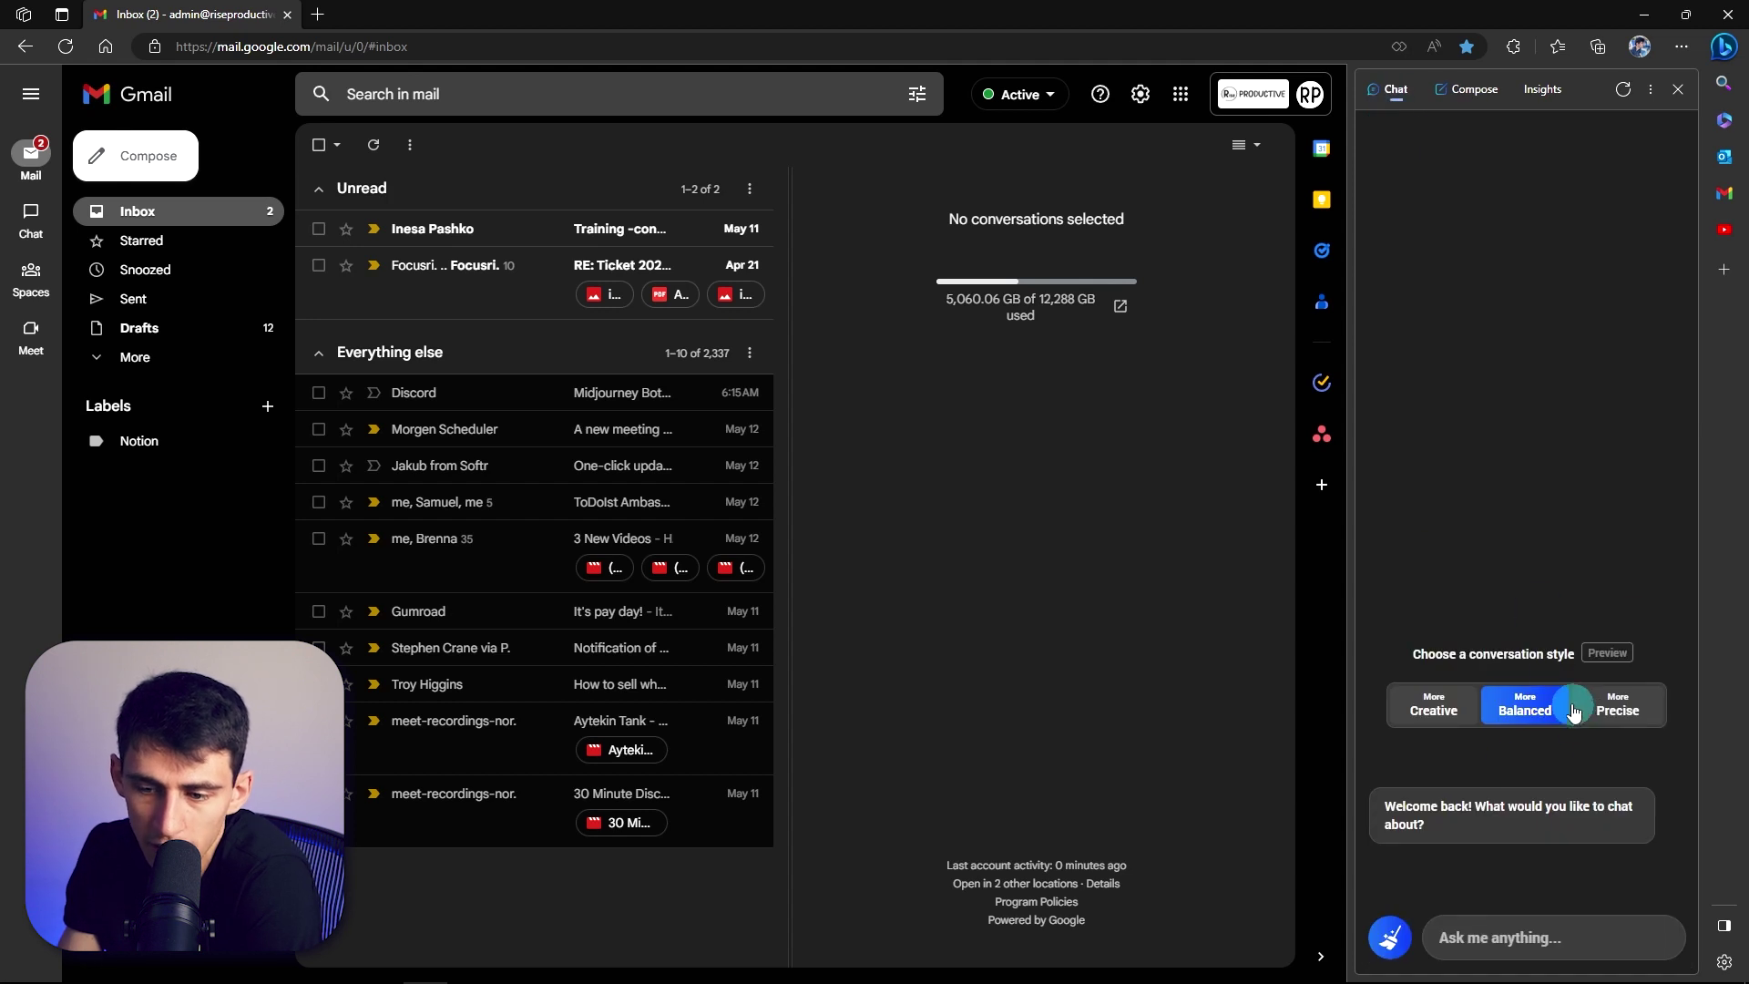
Step: Ask Bing Chat 'what are the 3 core principles of writing an email' and review the answer
left_click(1549, 920)
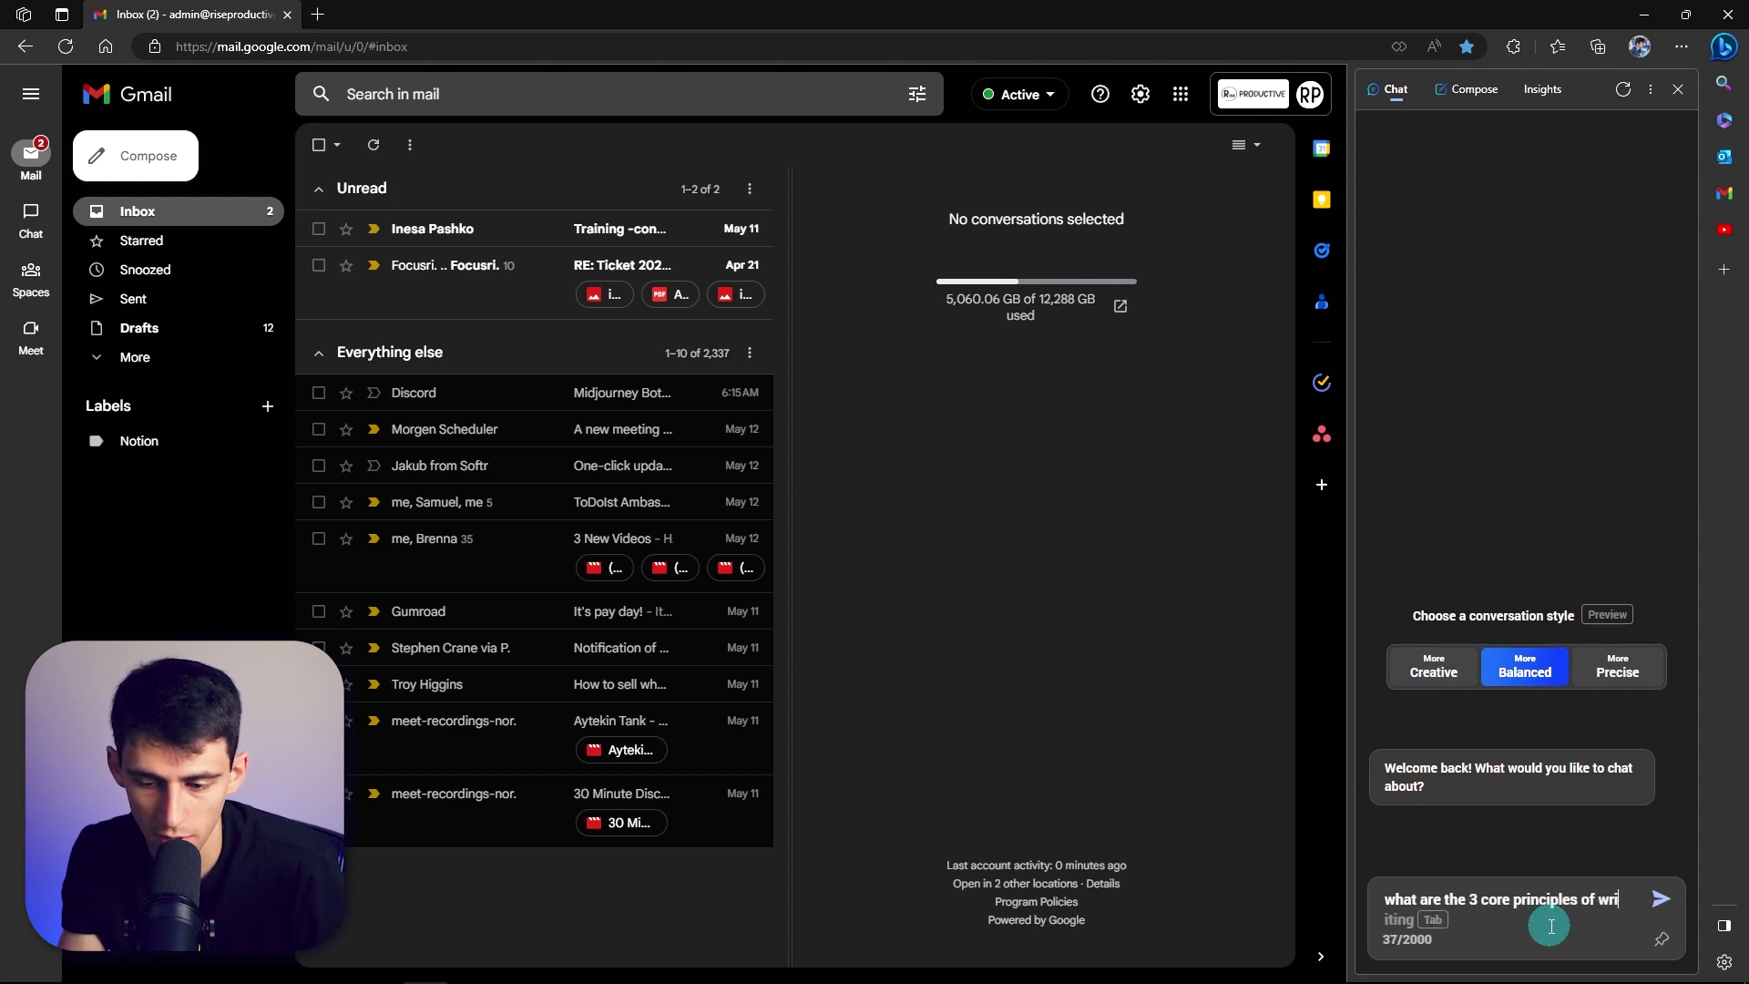
type("what are the 3 core principles of writing an email")
key("Return")
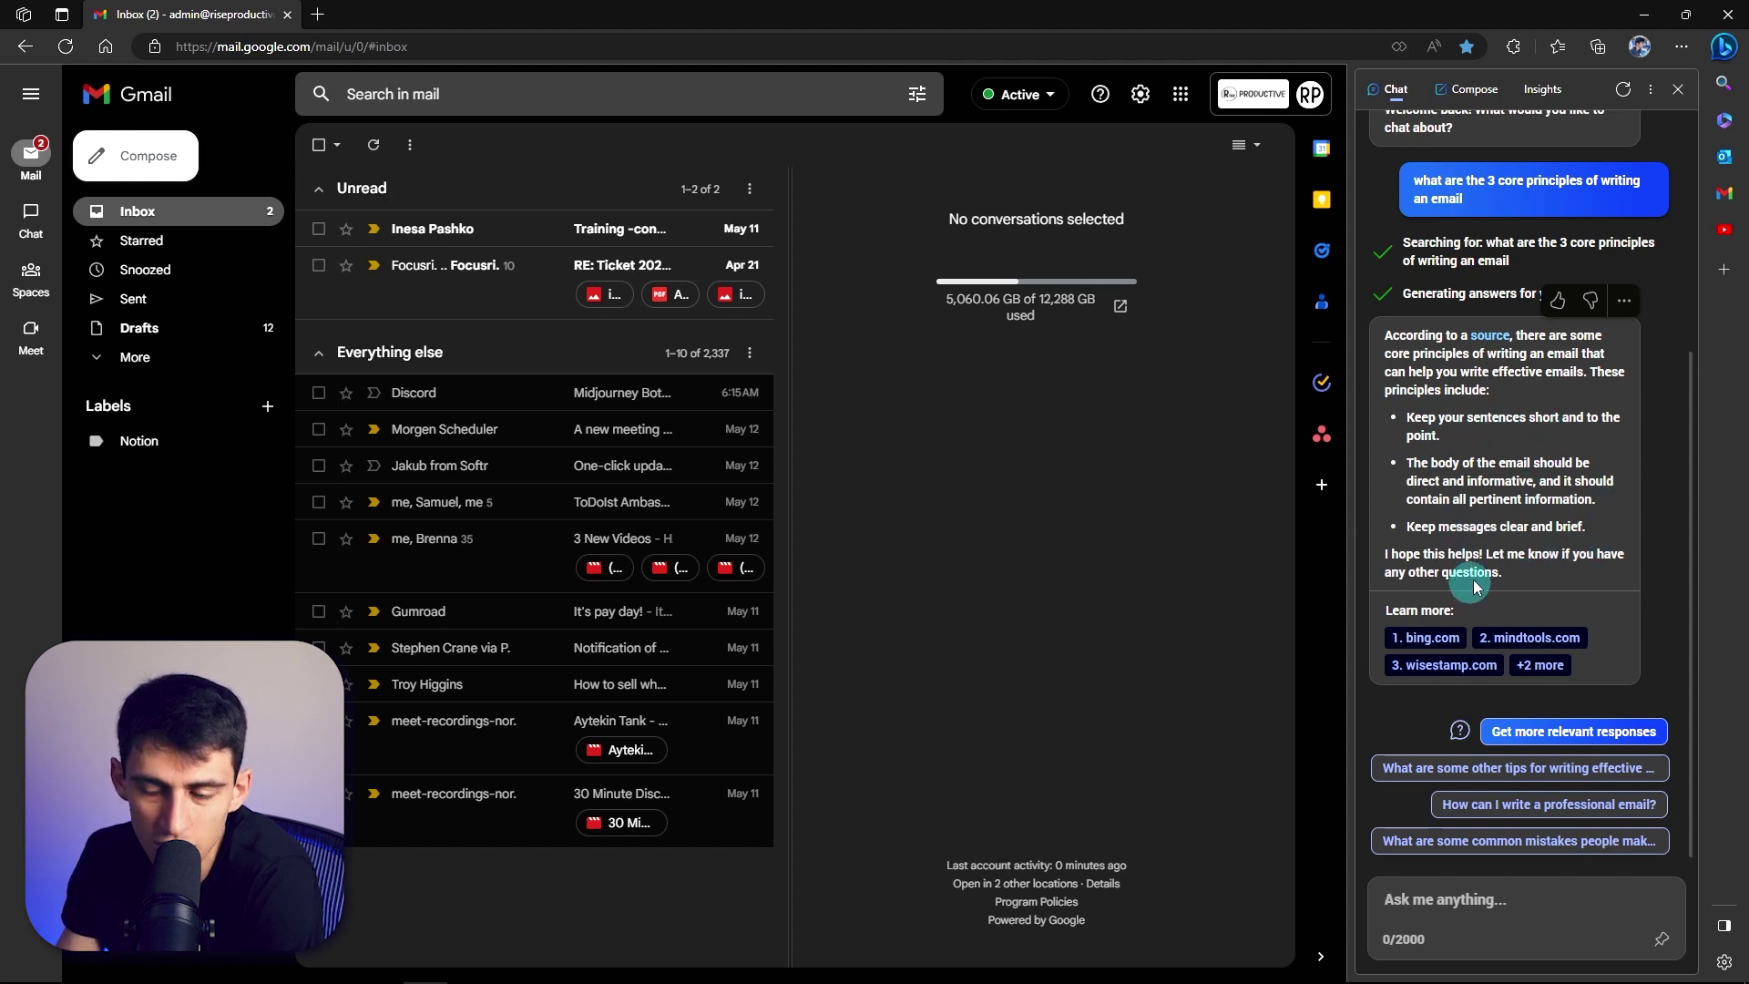
scroll(1480, 579, "up", 1)
scroll(1485, 572, "down", 1)
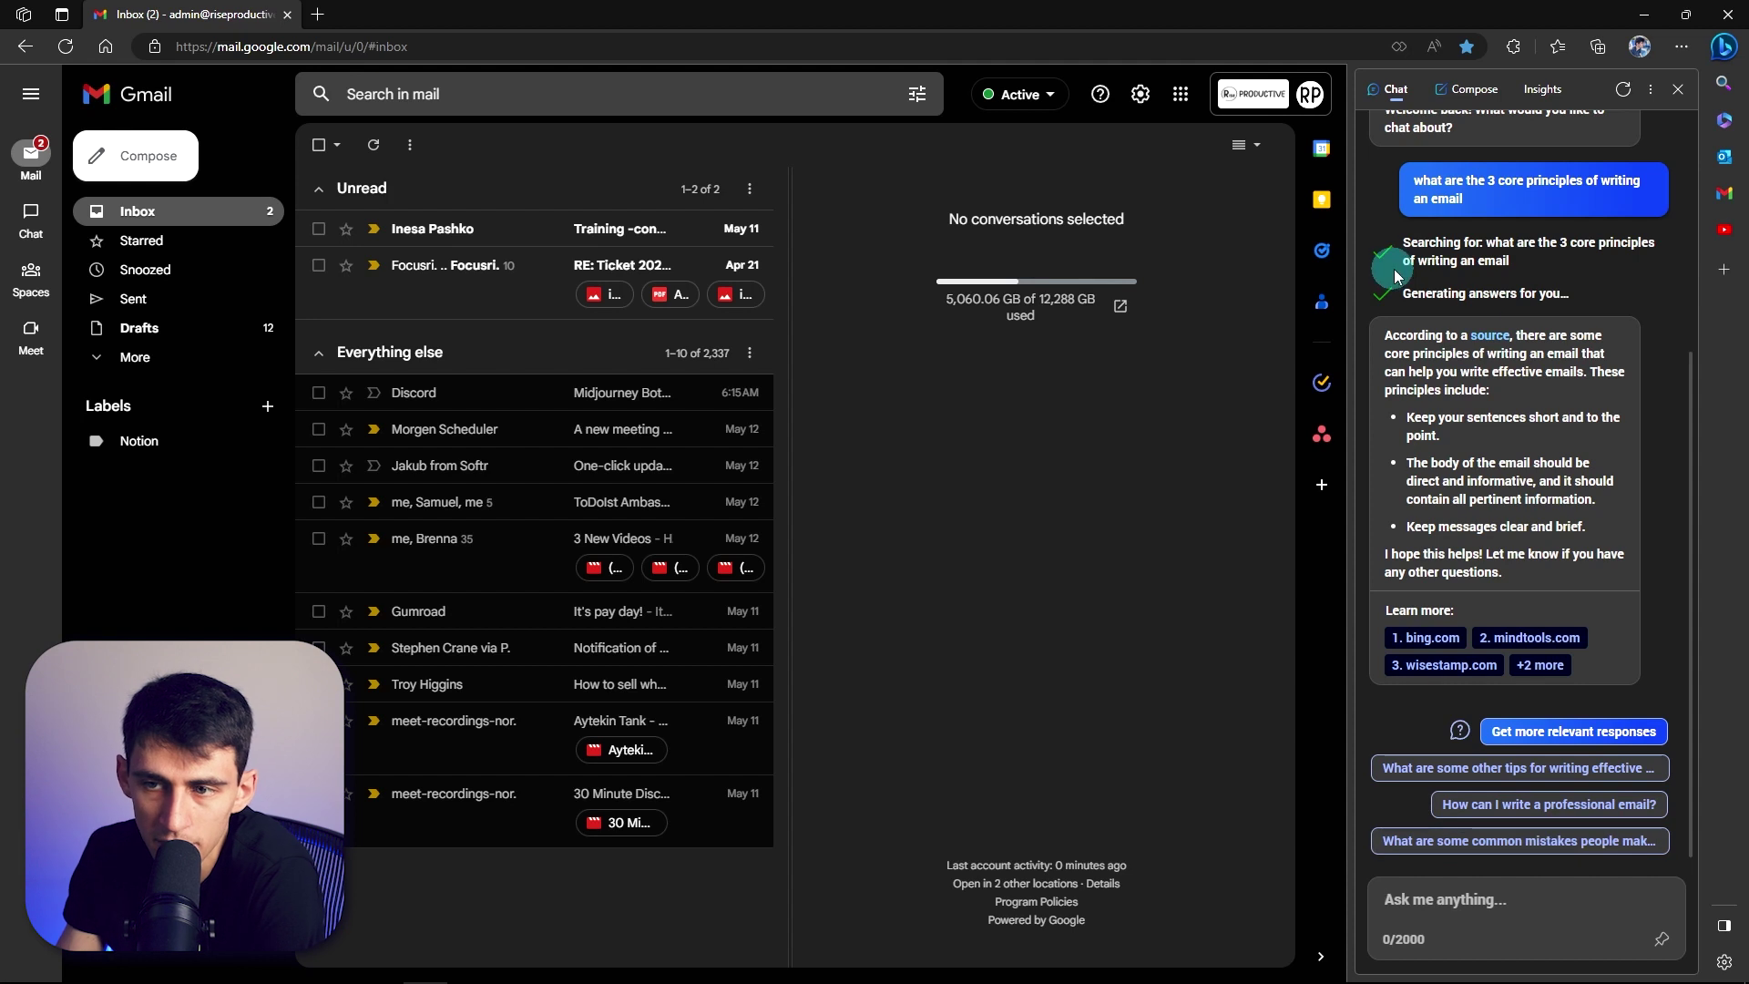
left_click(489, 44)
Step: Search the web for 'ai news' from the address bar
type("y")
key("BackSpace")
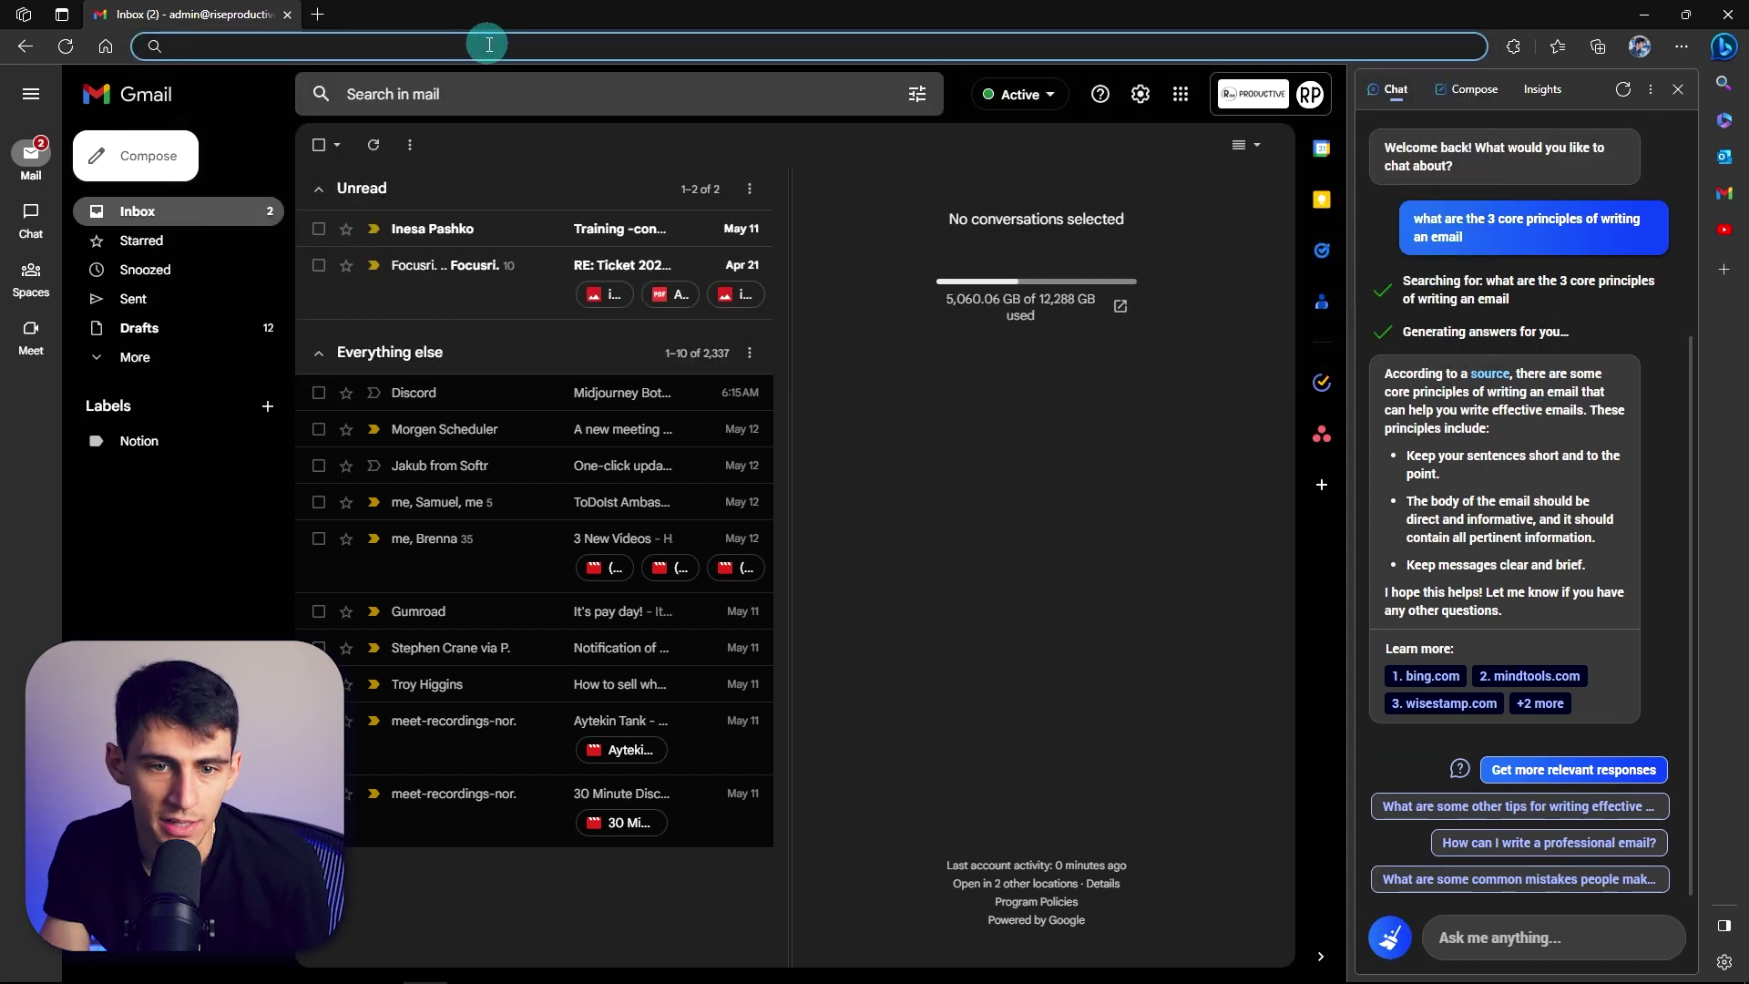
type("new")
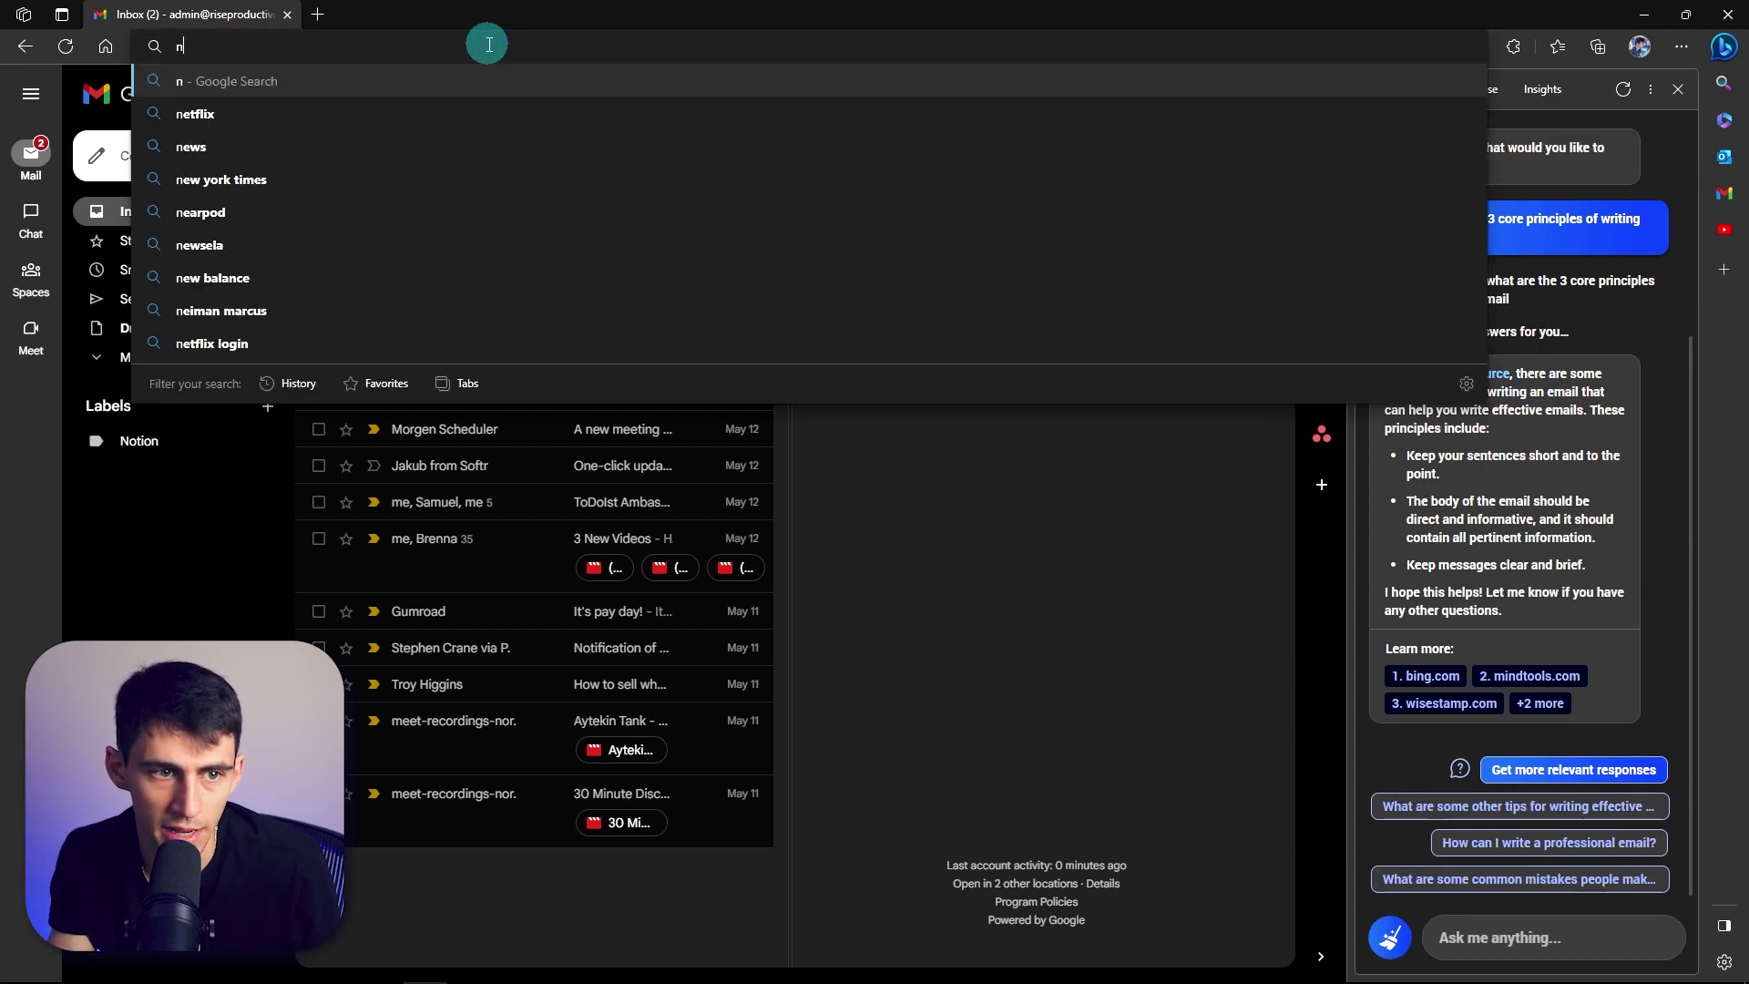
key("BackSpace")
type("ai news")
key("Return")
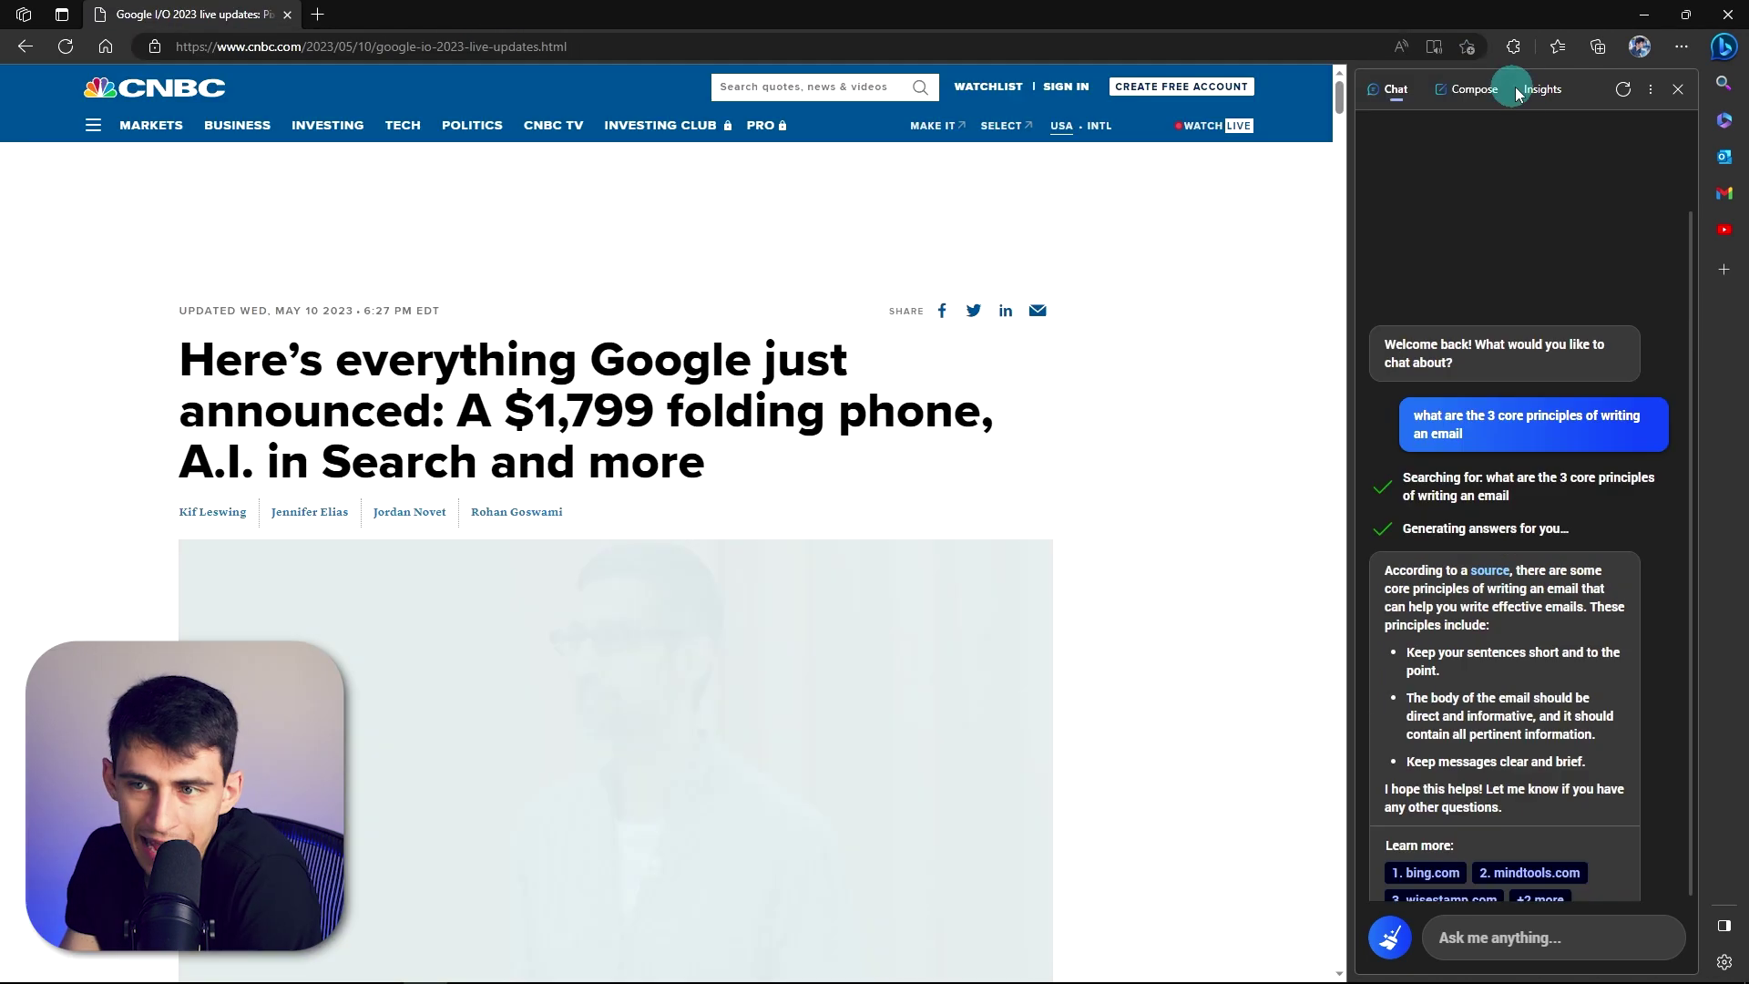
Step: Show Bing AI insights for the CNBC Google I/O article, including Alphabet's stock figures
left_click(1519, 91)
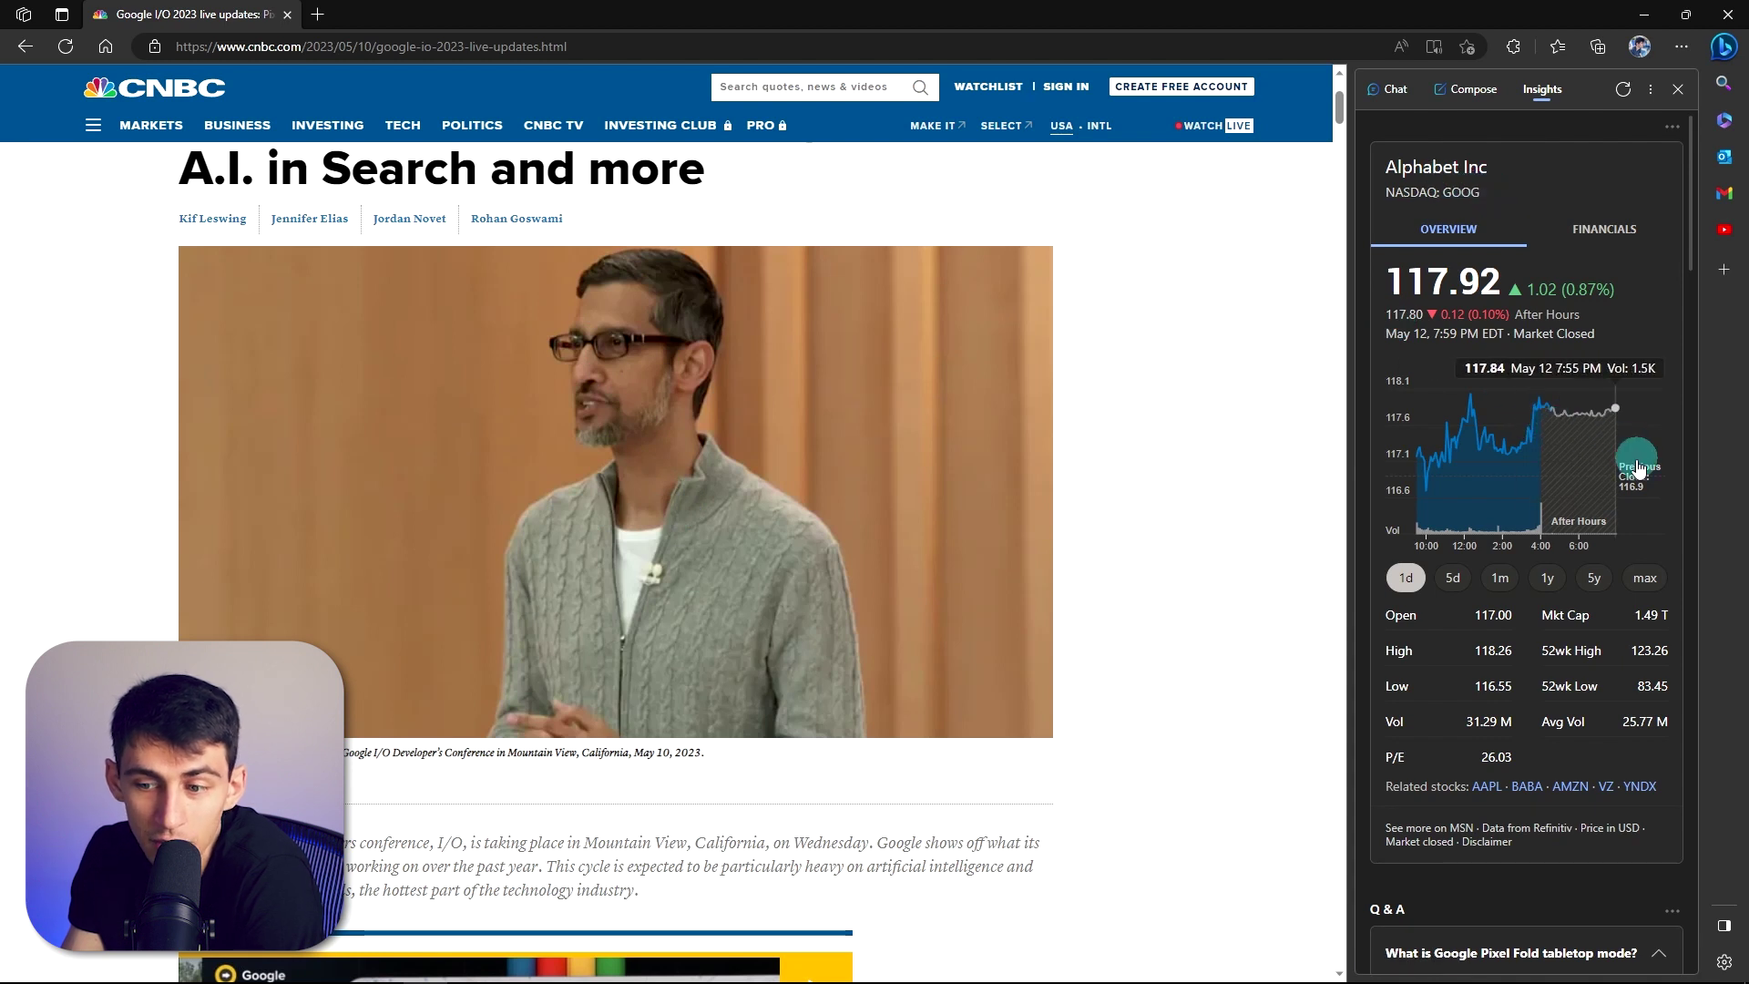
scroll(965, 374, "up", 1)
scroll(741, 713, "down", 7)
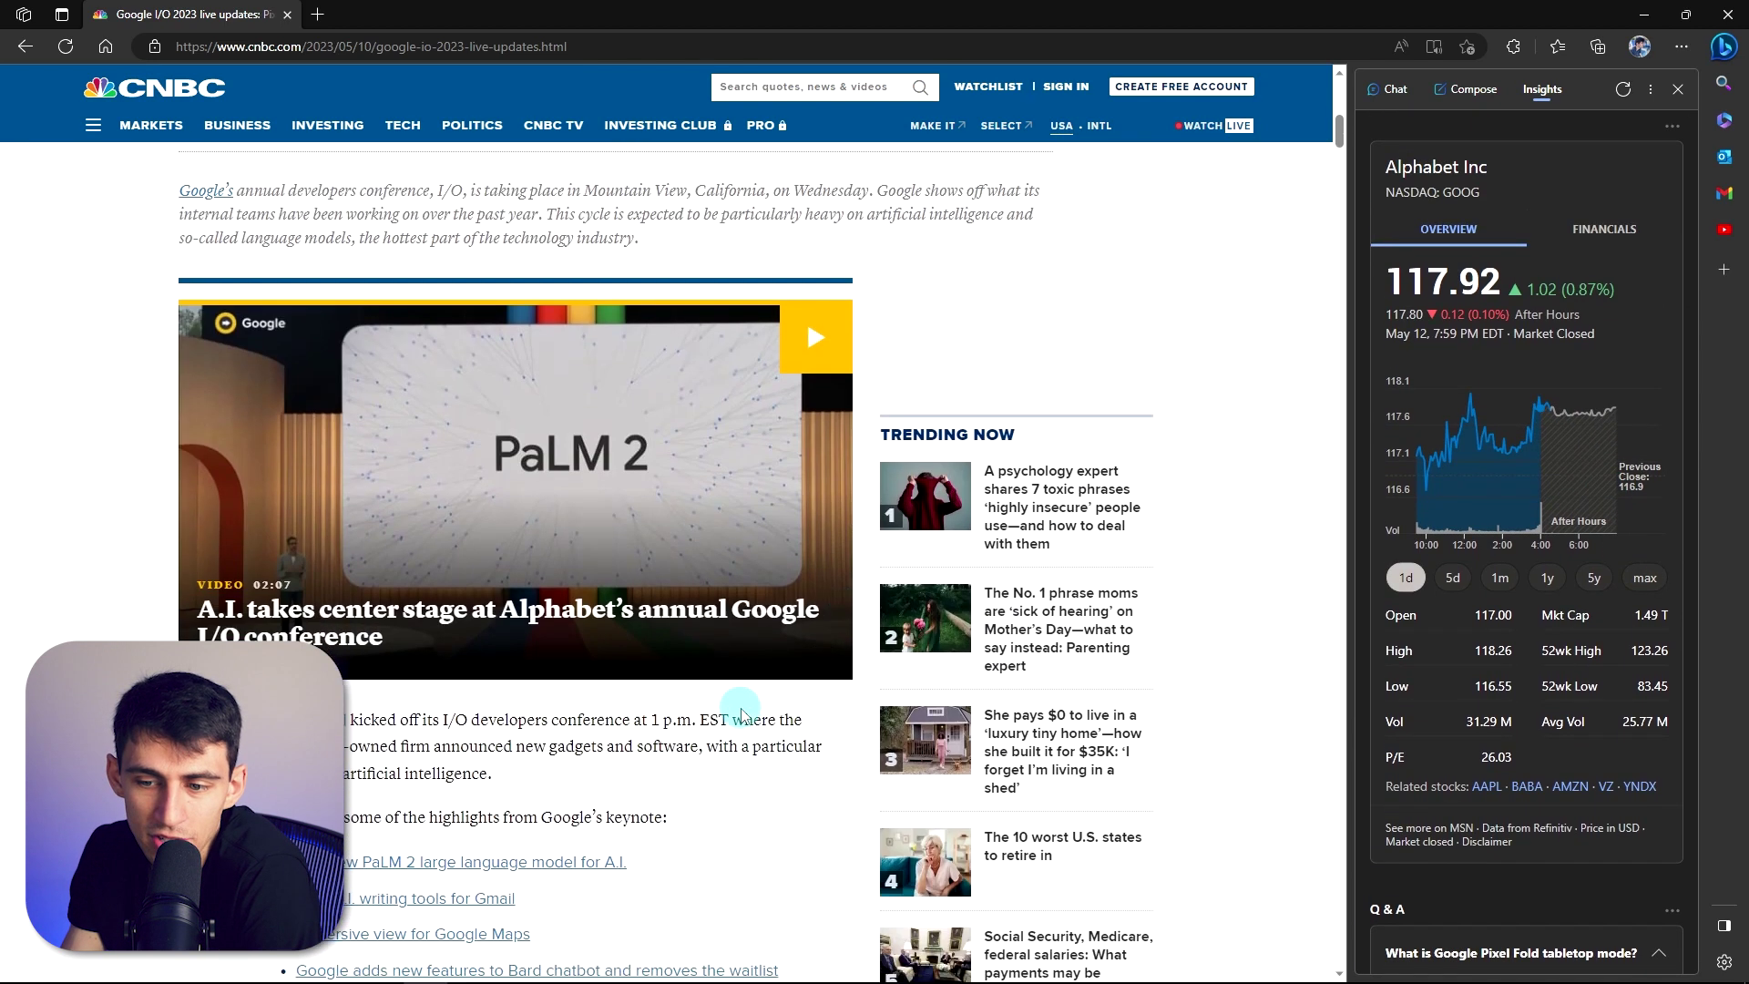
scroll(741, 713, "down", 5)
scroll(1448, 627, "down", 5)
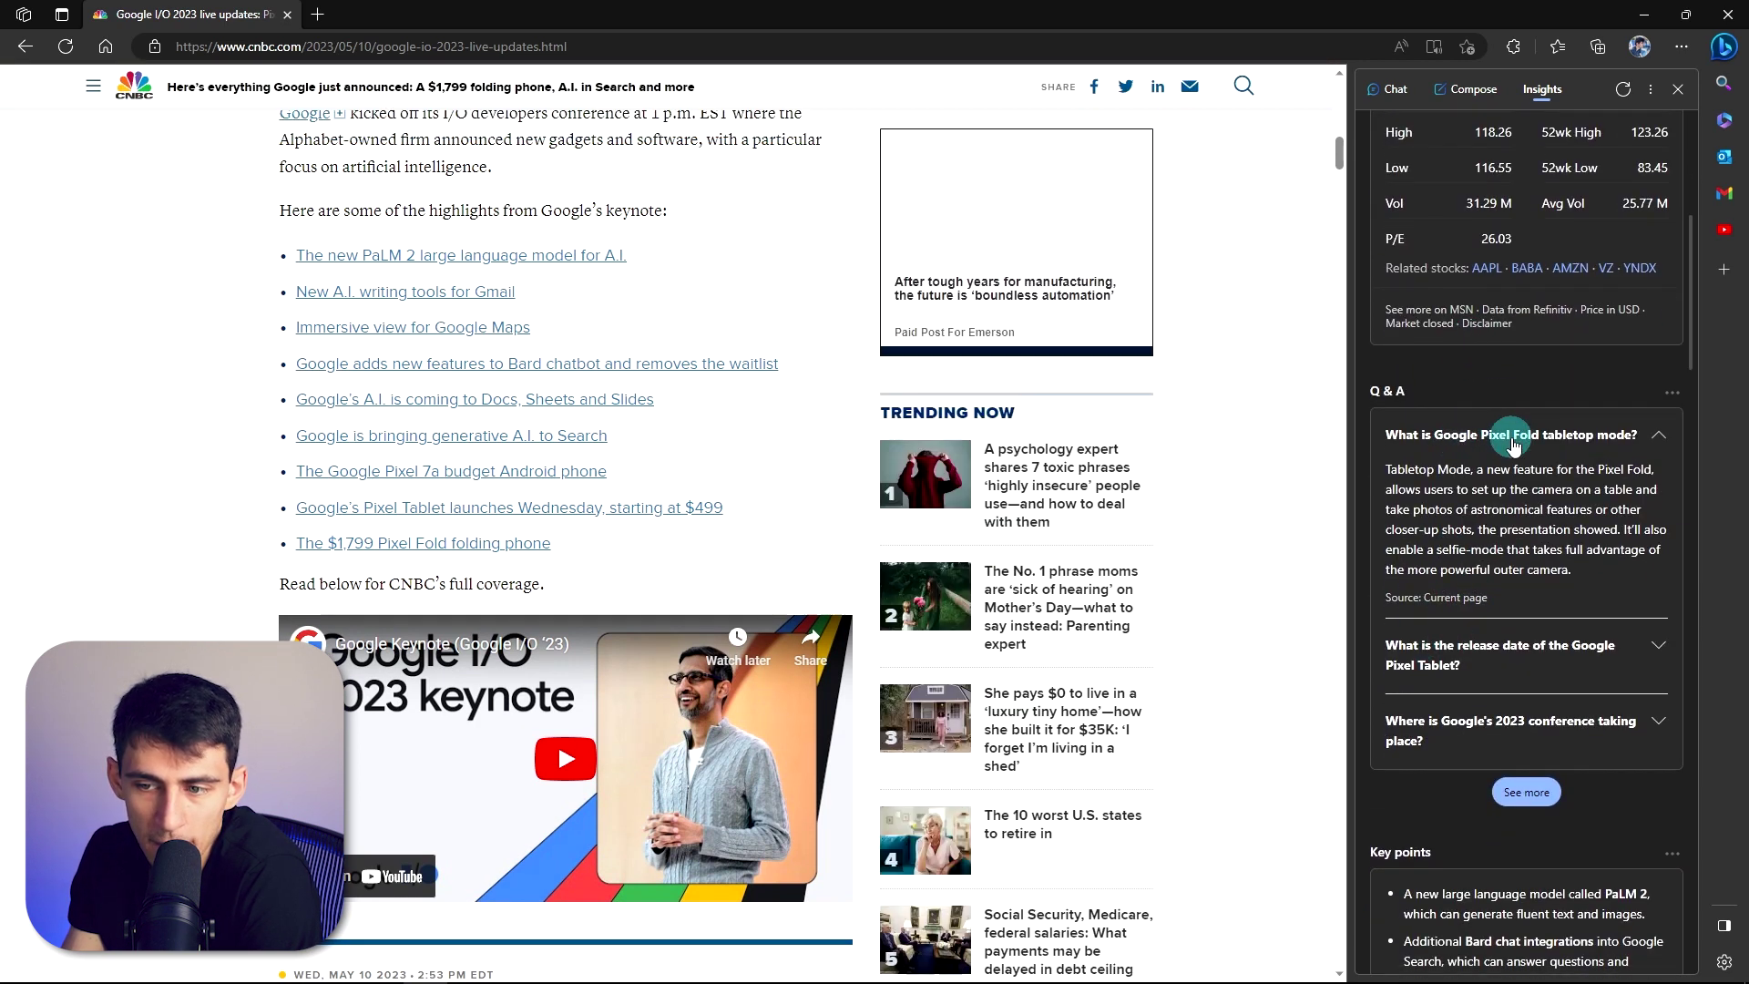
scroll(1603, 511, "down", 6)
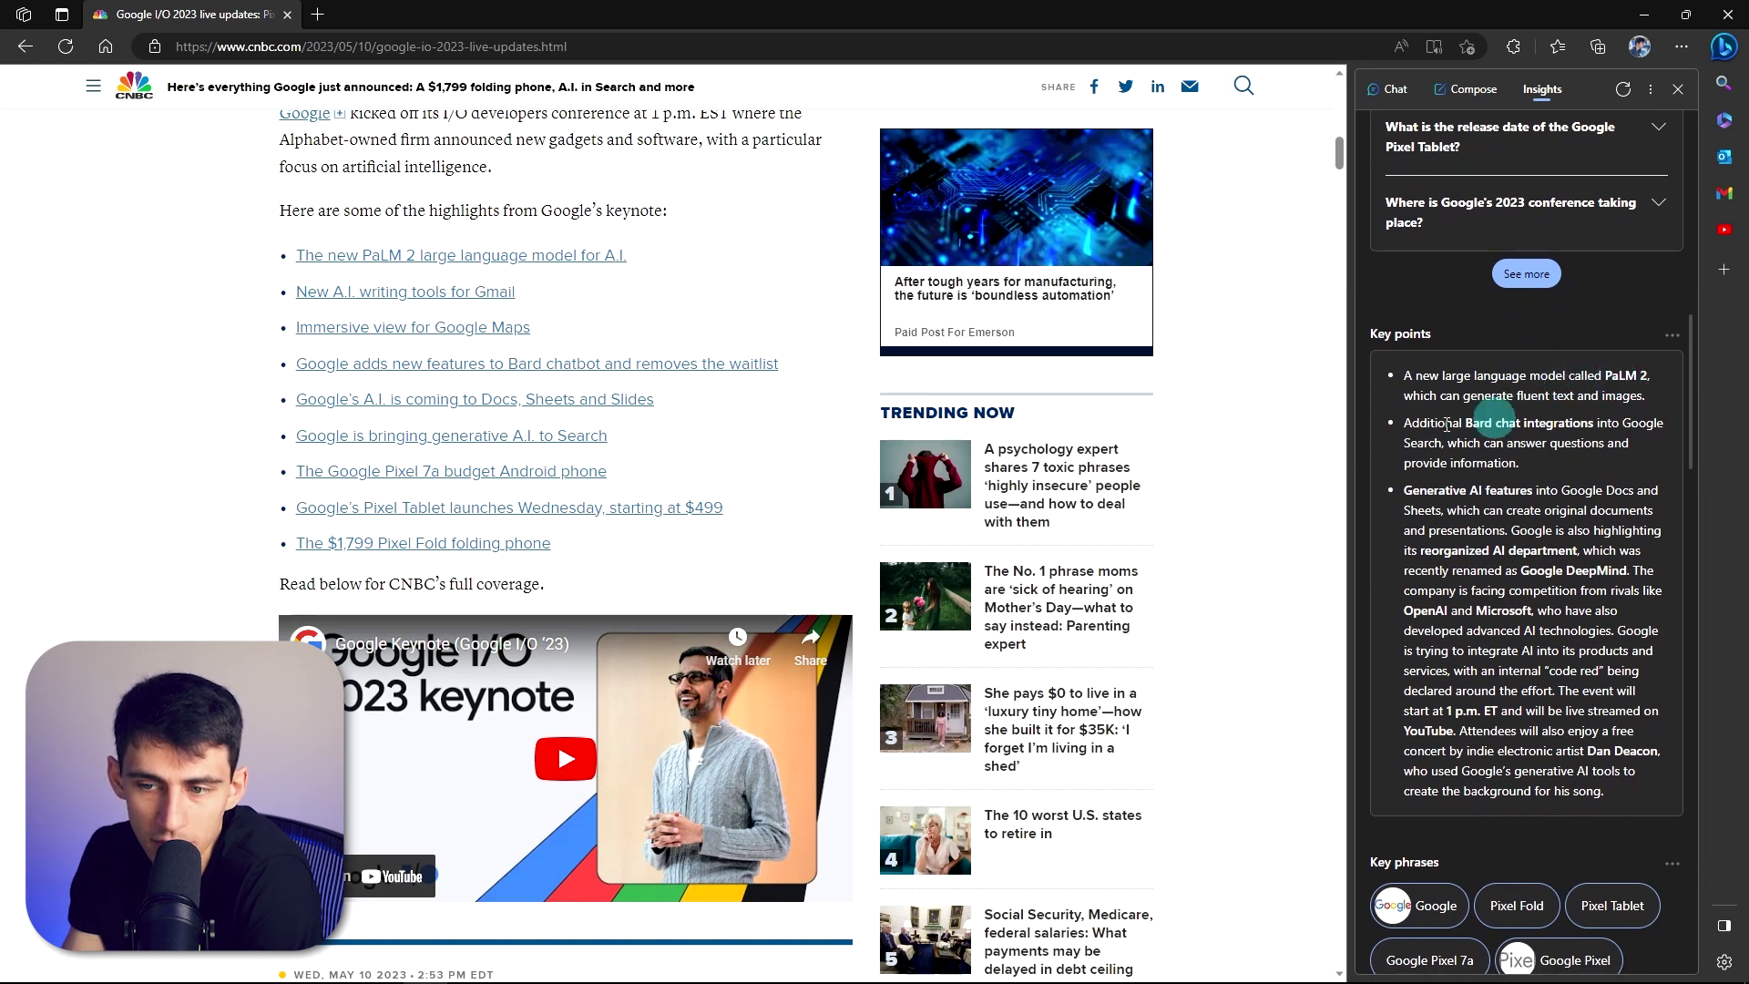
Step: Search for a word in the article, review the Q&A and key points, then go back
key("ctrl+f")
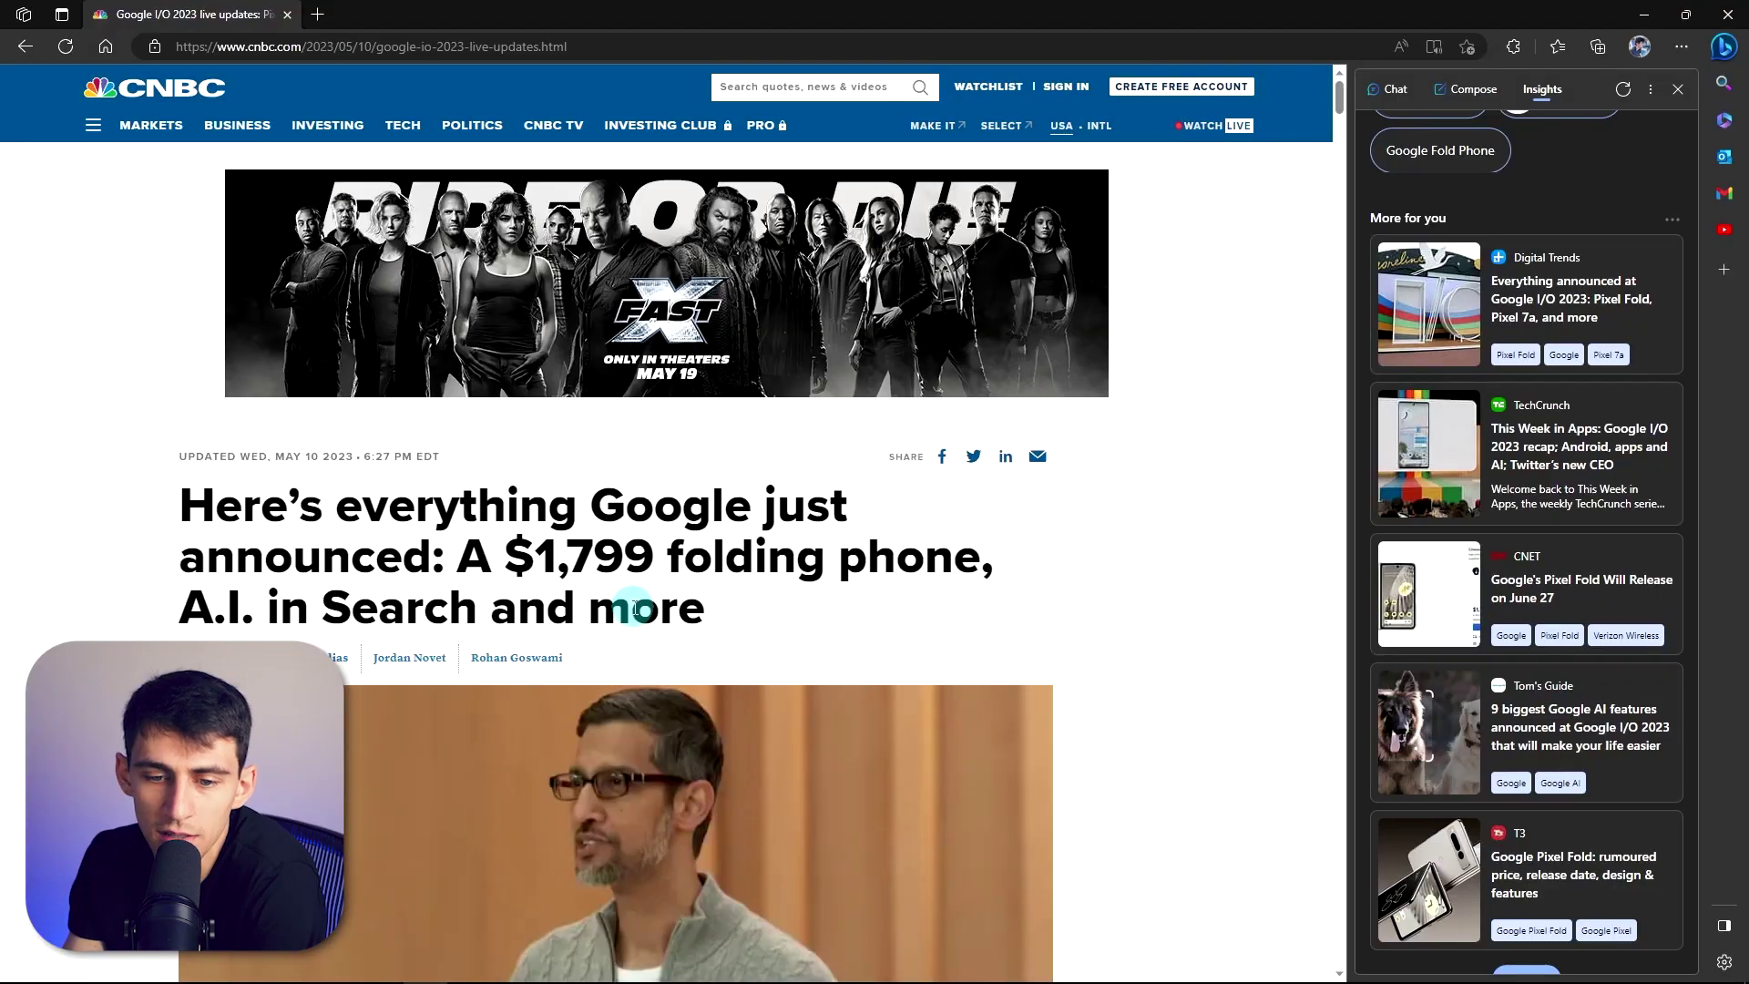
scroll(638, 429, "down", 10)
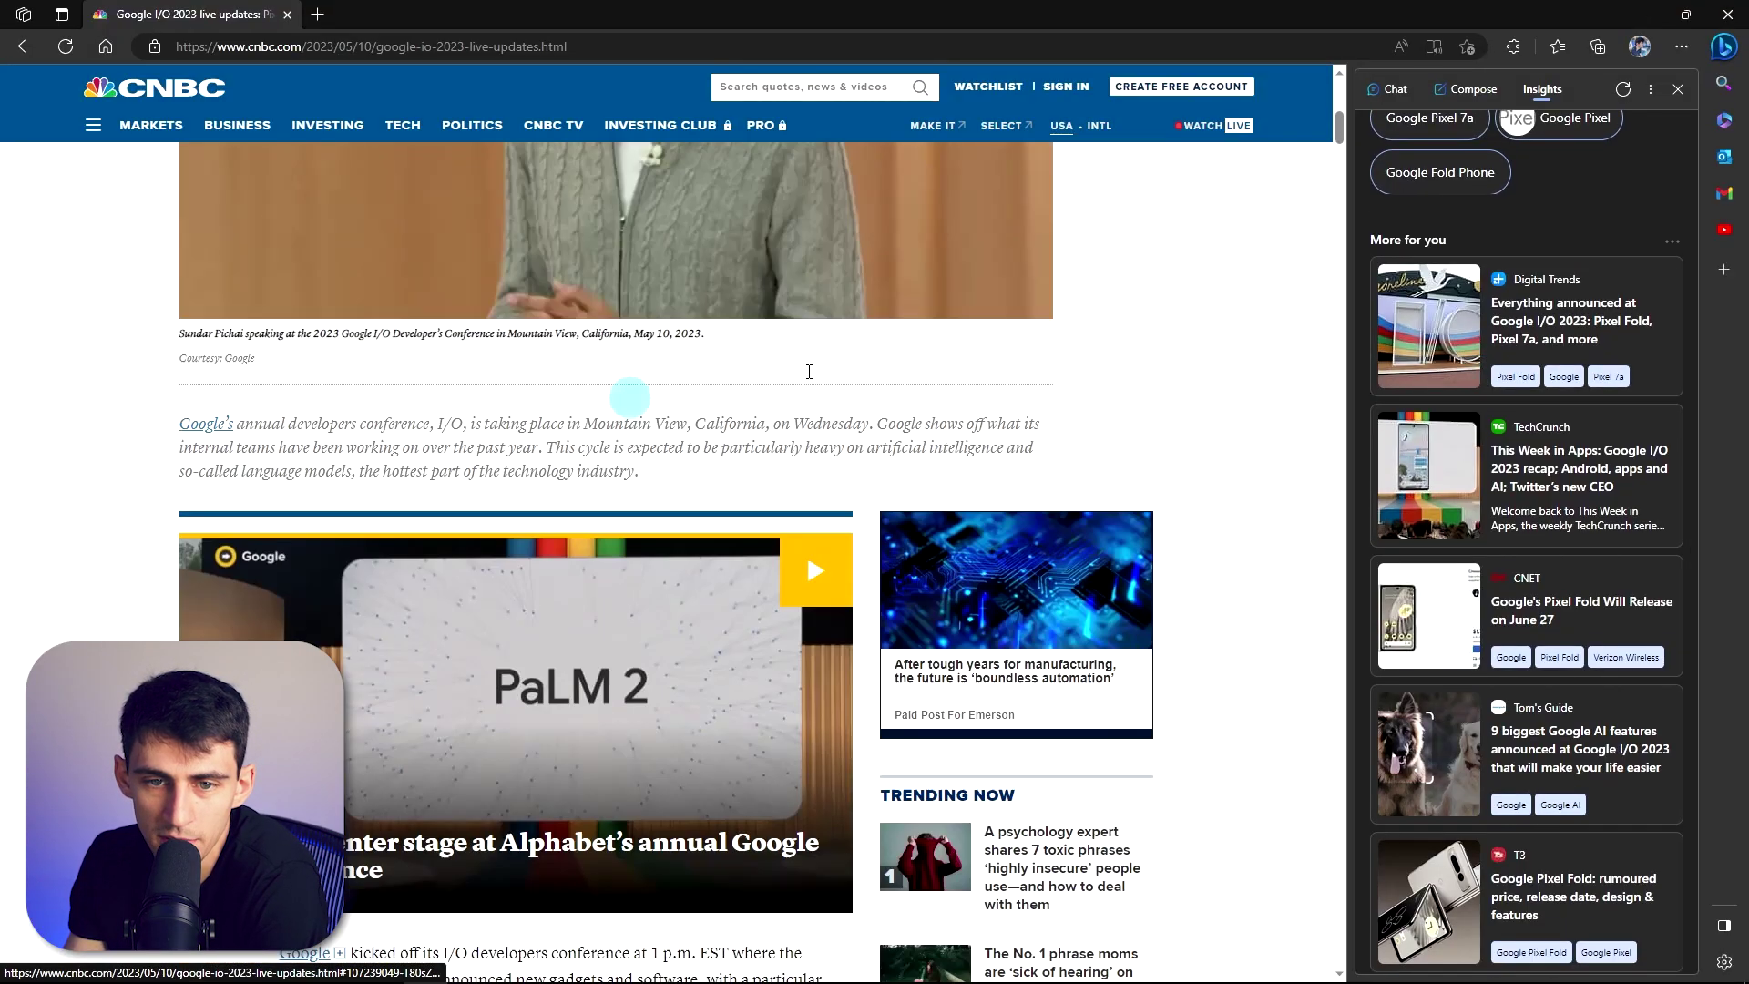
scroll(1002, 510, "down", 3)
scroll(638, 465, "up", 3)
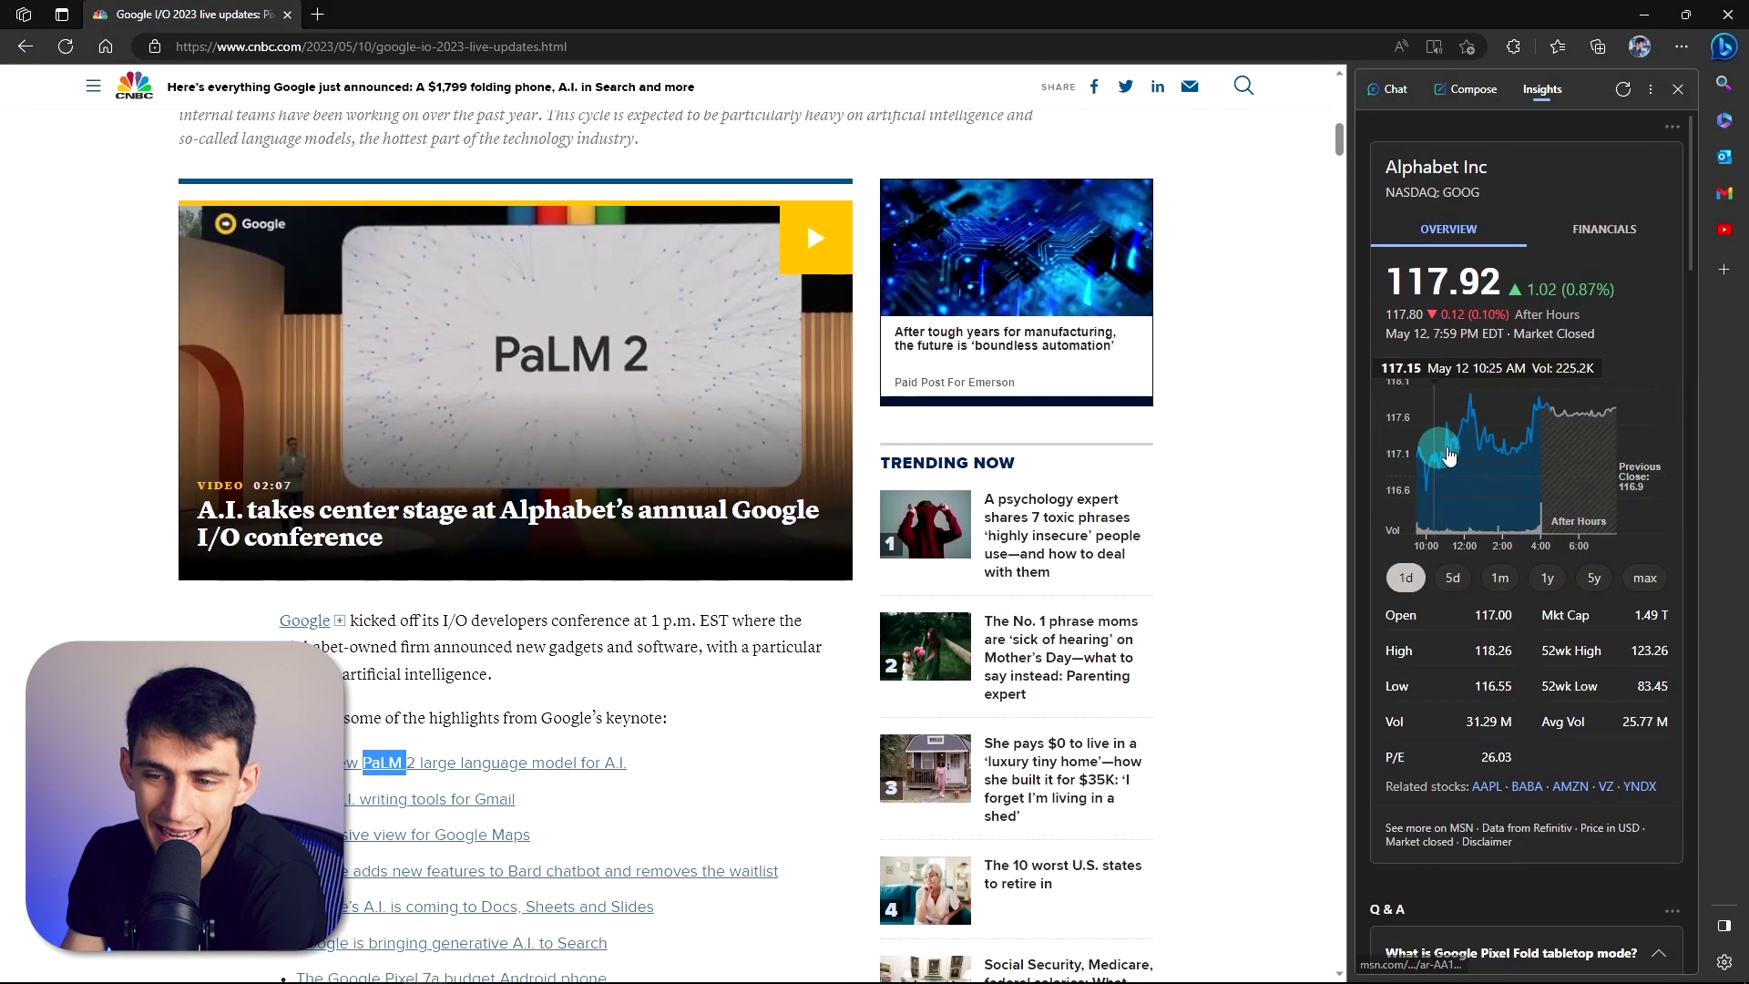
key("alt+Left")
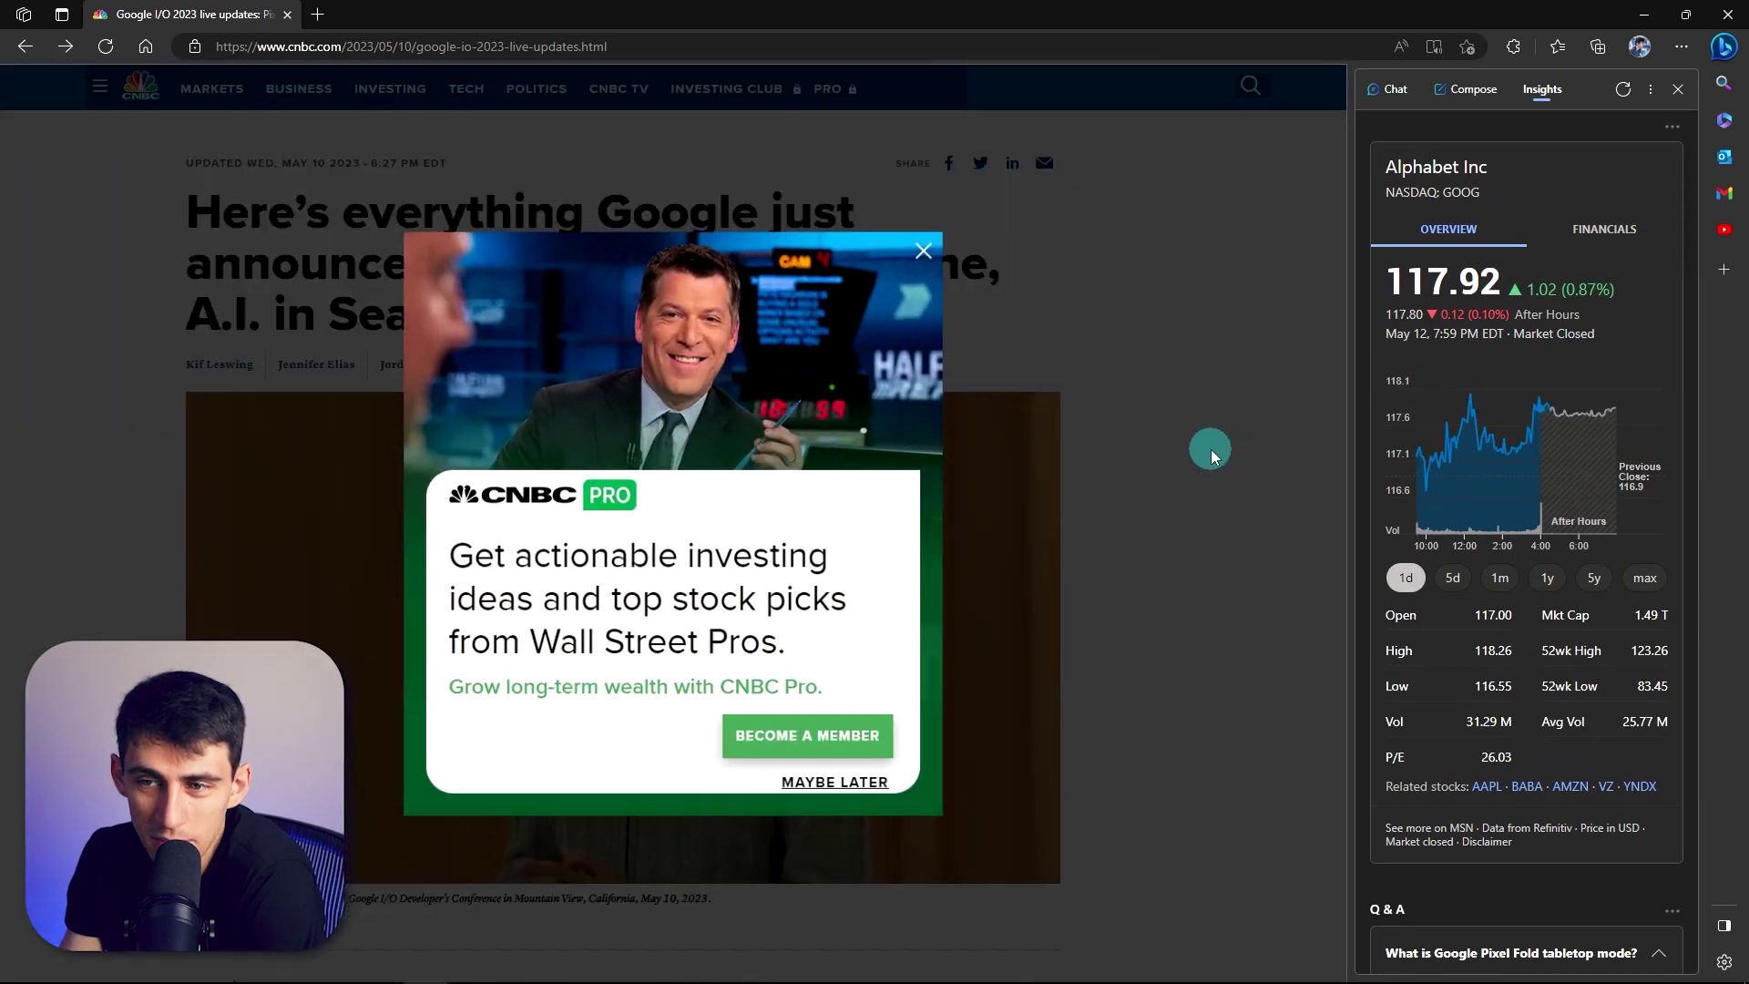
Step: Dismiss the CNBC Pro popup and go forward to the Washington Post CarynAI article
left_click(921, 242)
key("alt+Right")
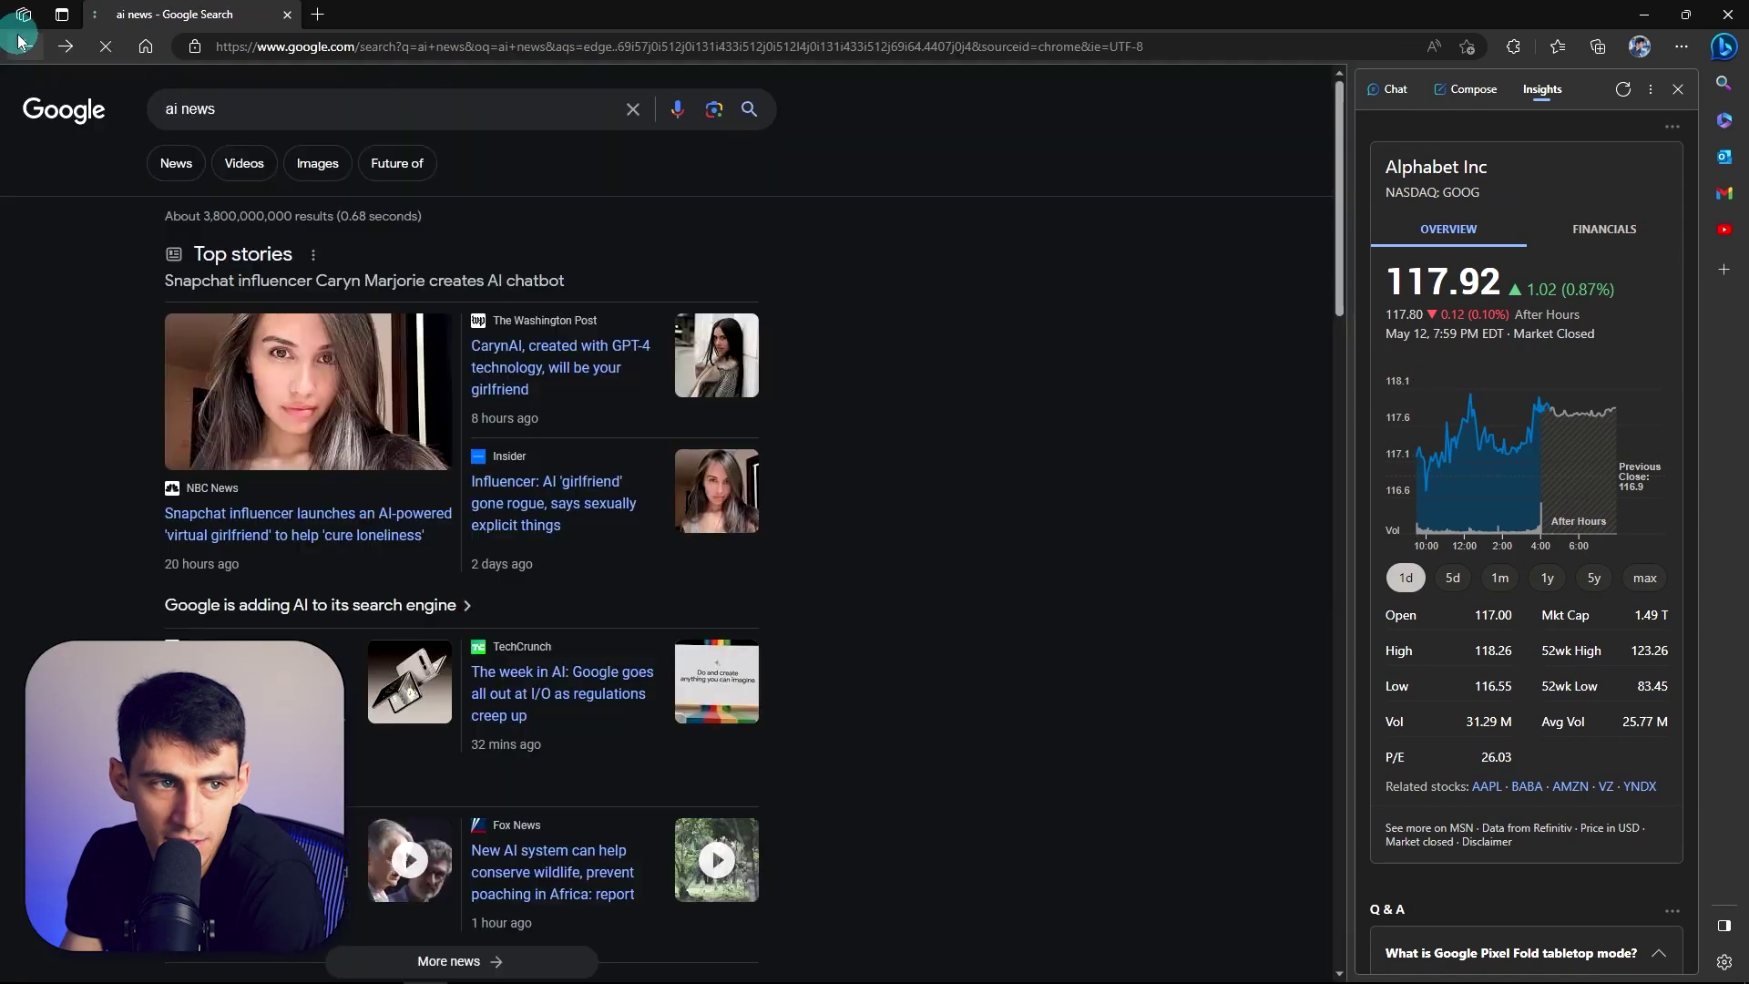
key("alt+Right")
Step: Review the CarynAI Insights Q&A and key points, selecting the answer's opening words
scroll(802, 450, "down", 5)
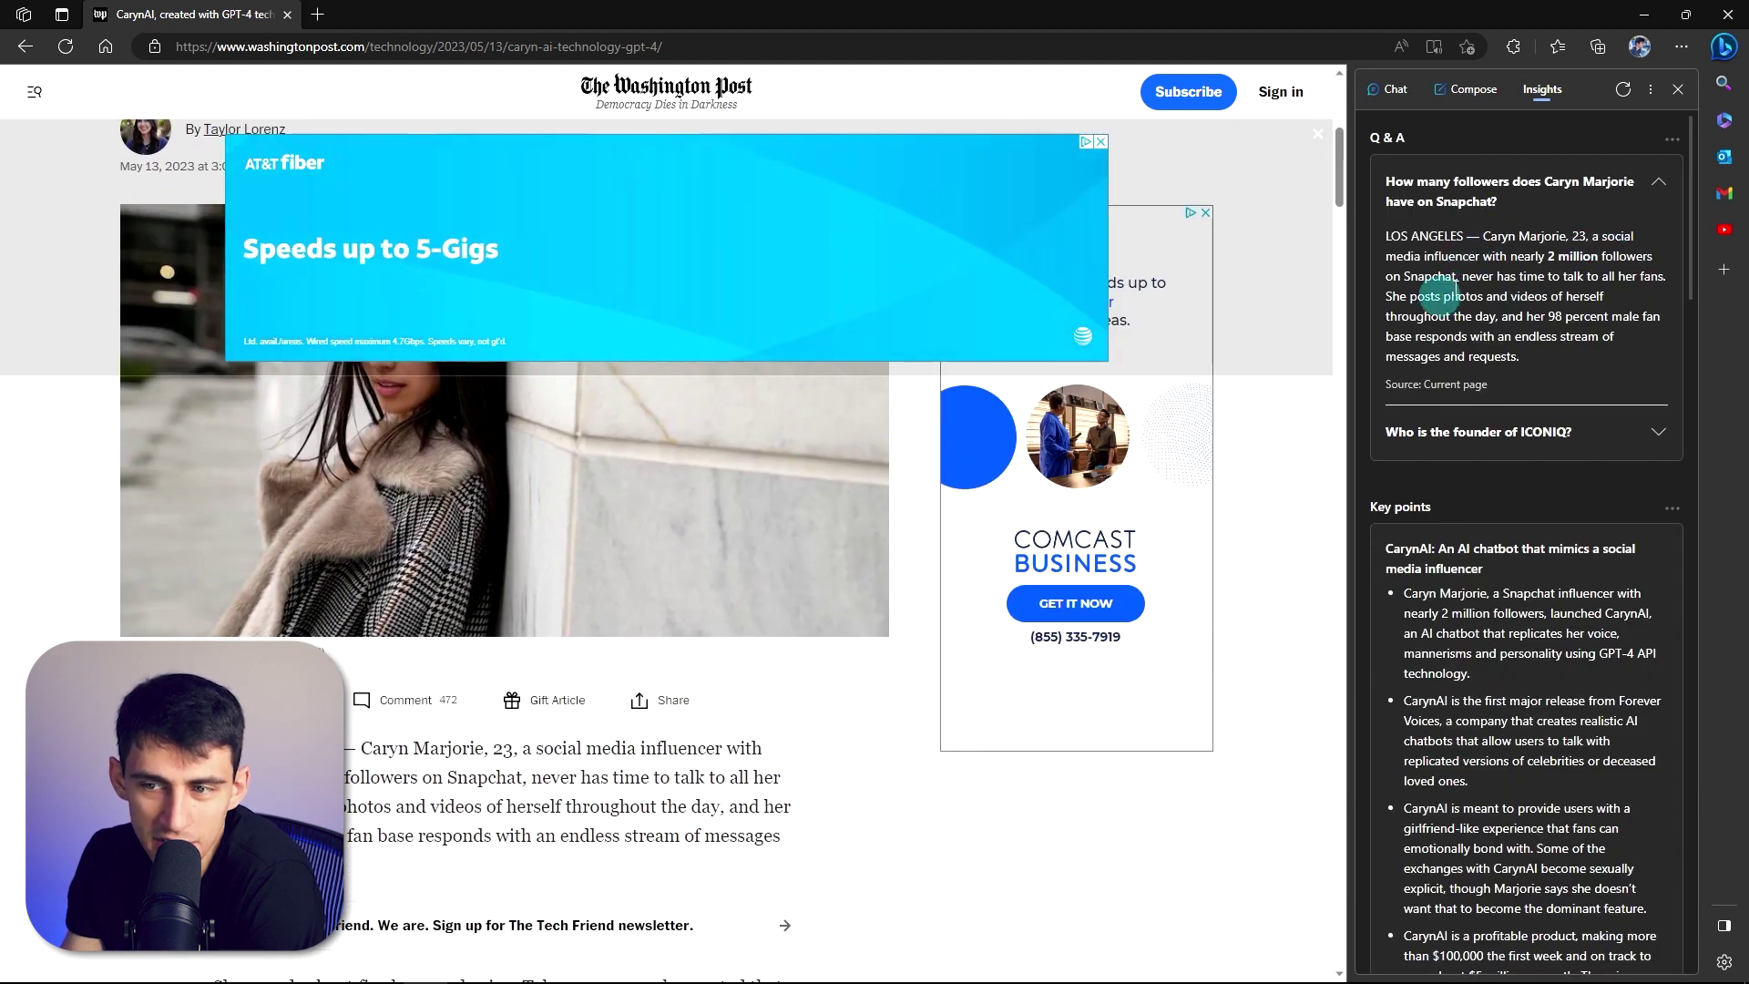
left_click_drag(1468, 252, 1614, 219)
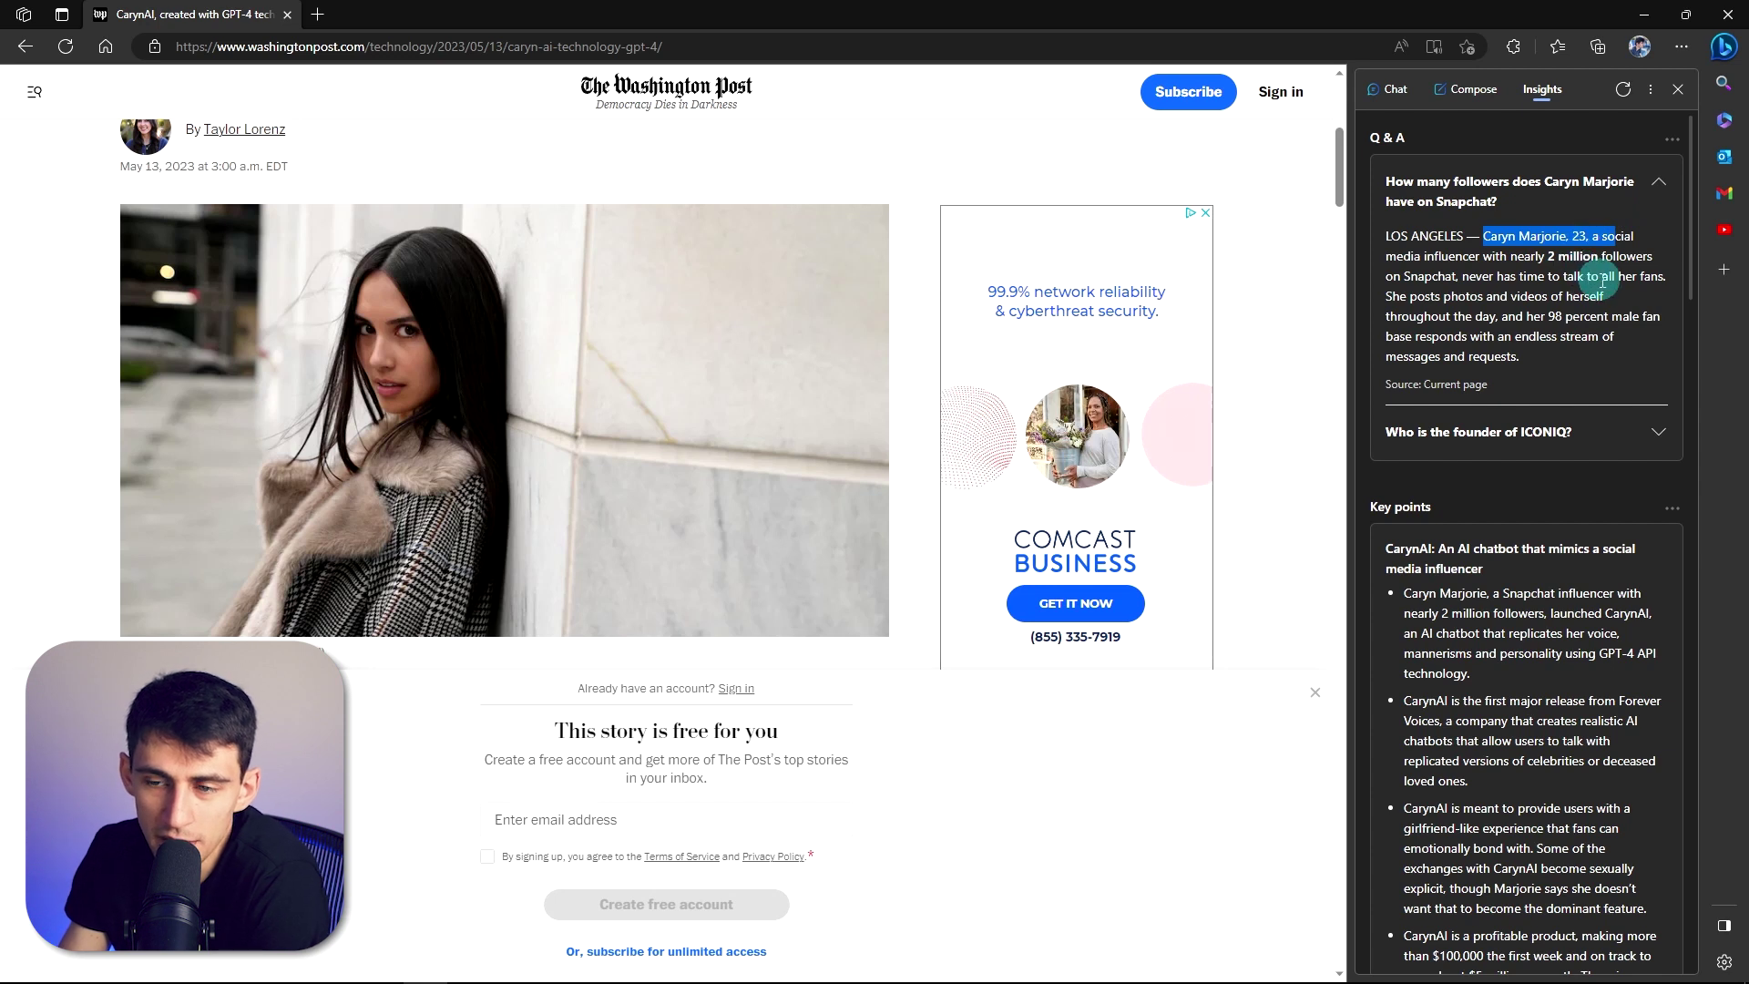
scroll(1603, 280, "down", 2)
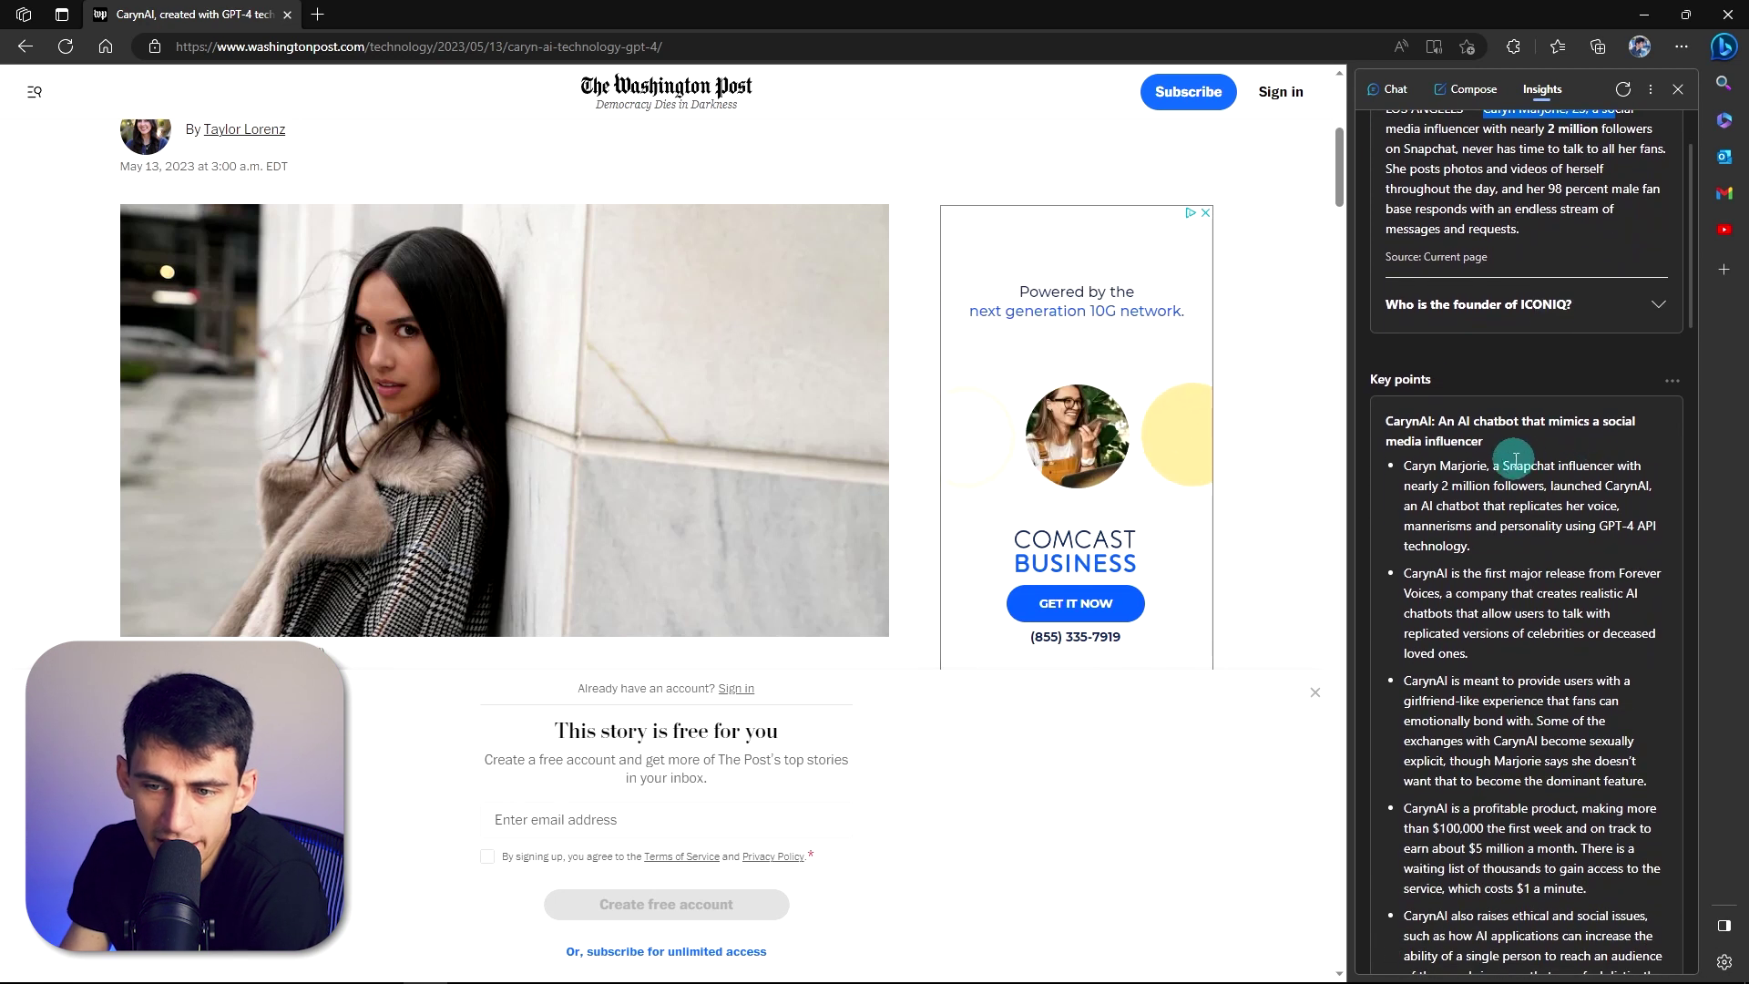
scroll(1439, 537, "down", 6)
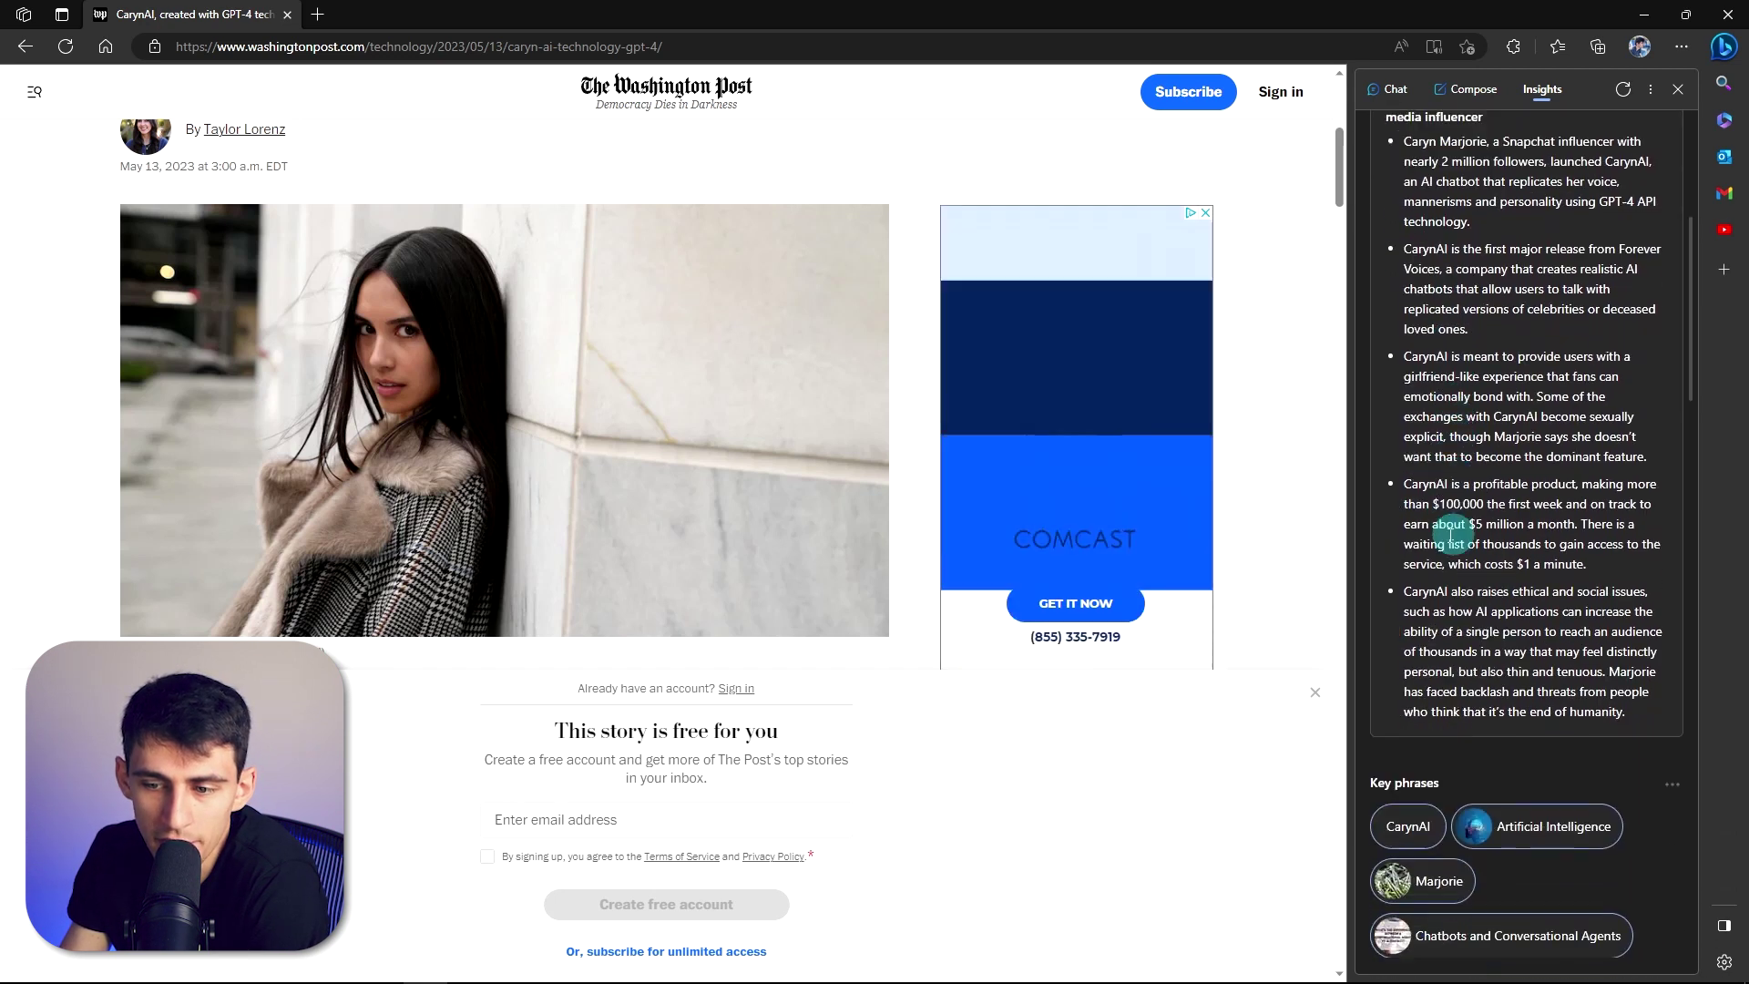
scroll(720, 570, "down", 2)
scroll(1558, 502, "up", 6)
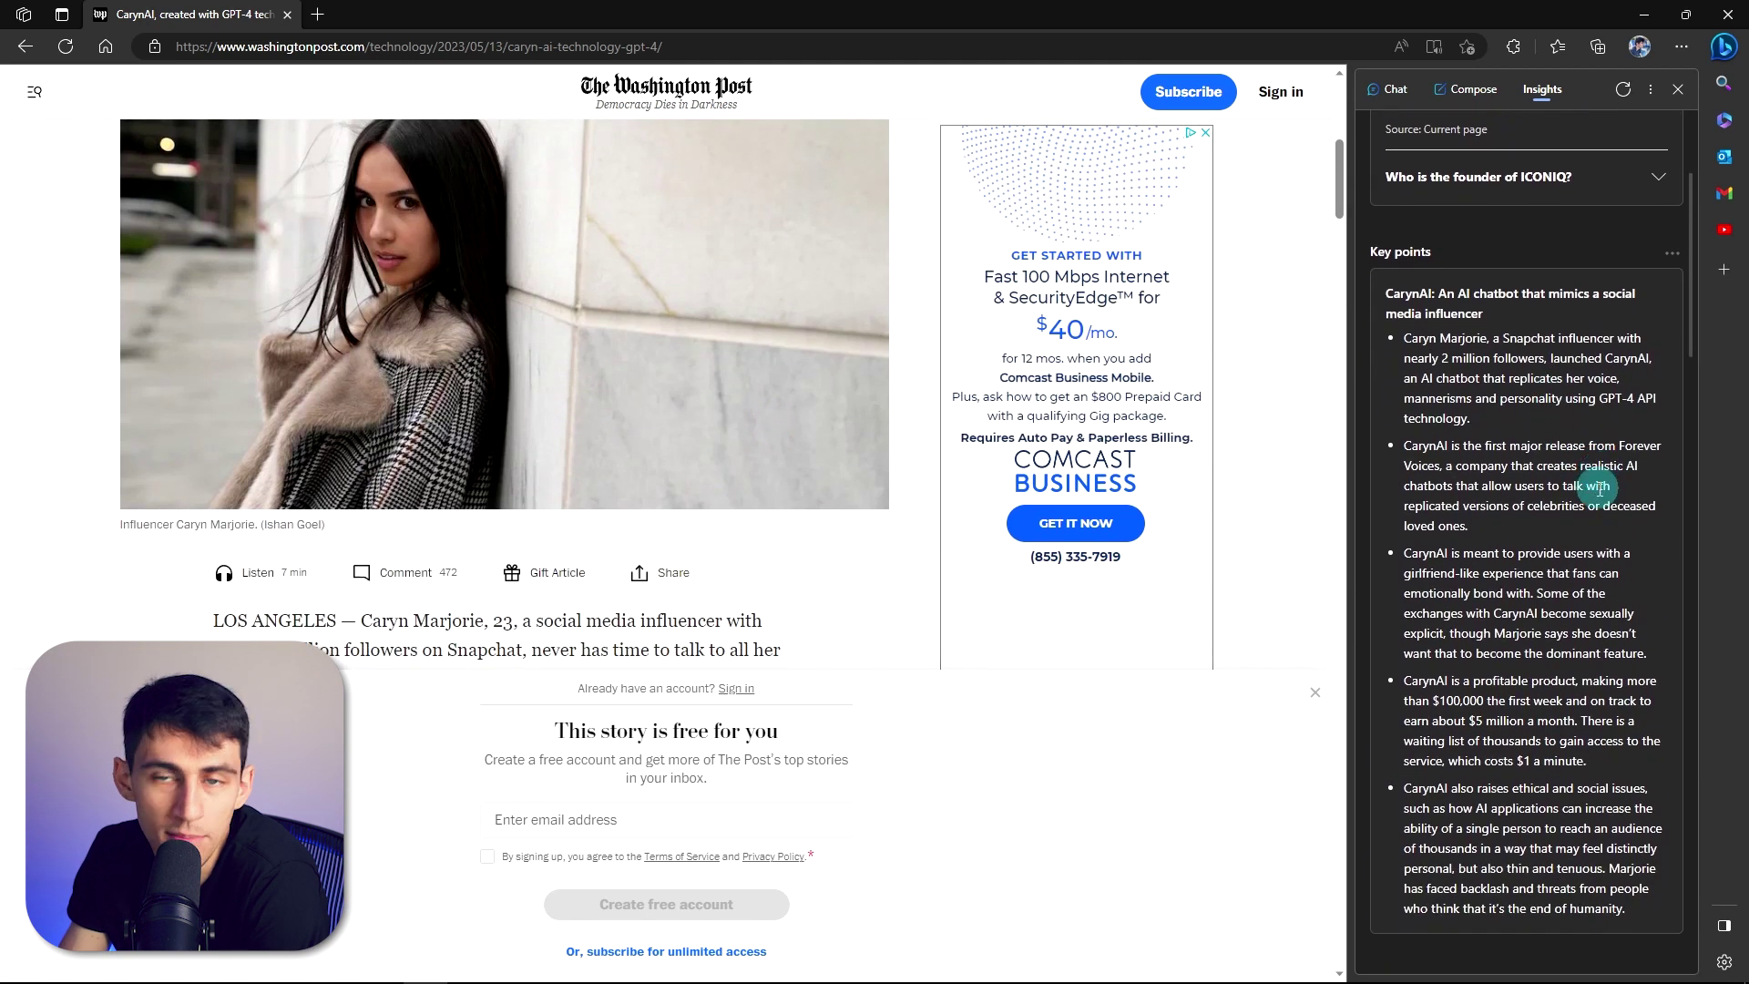